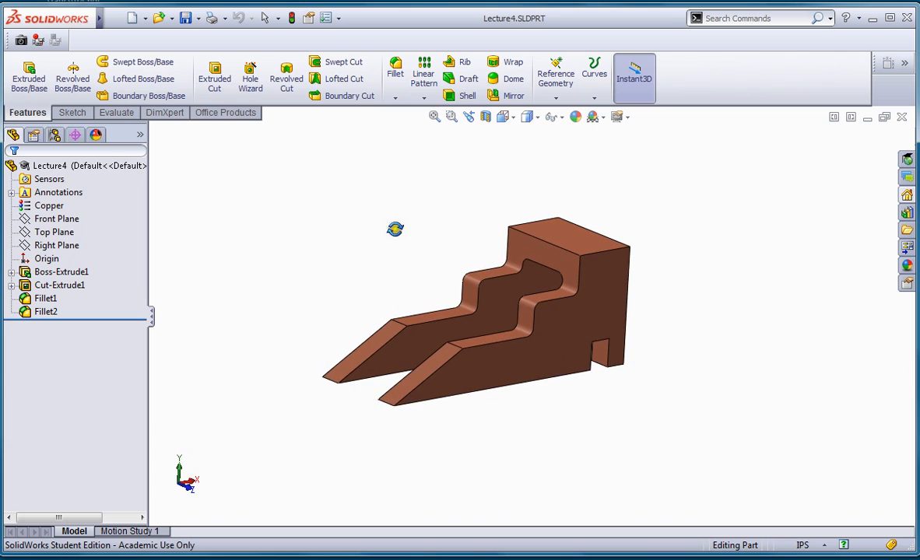
Create a drawing from the current part using the UML-DesLab2-a-landscape sheet format
click(148, 22)
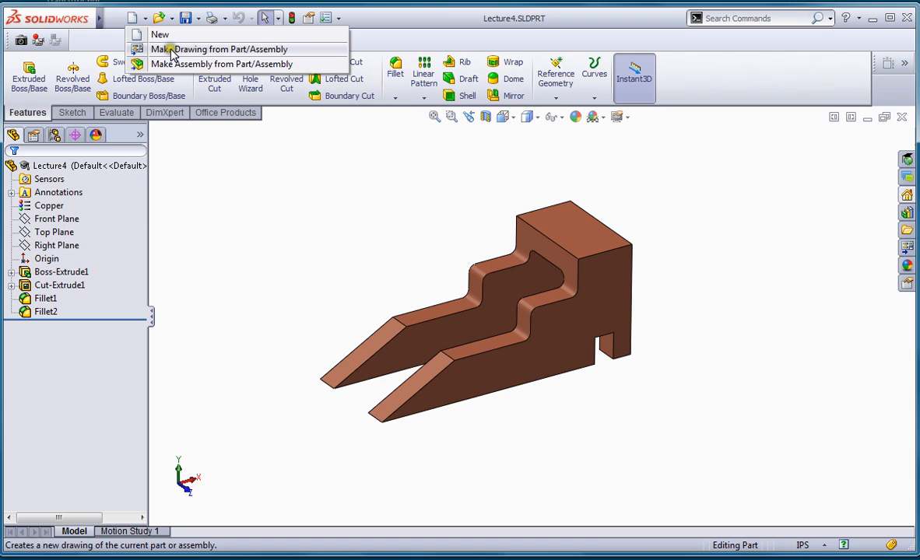
click(172, 51)
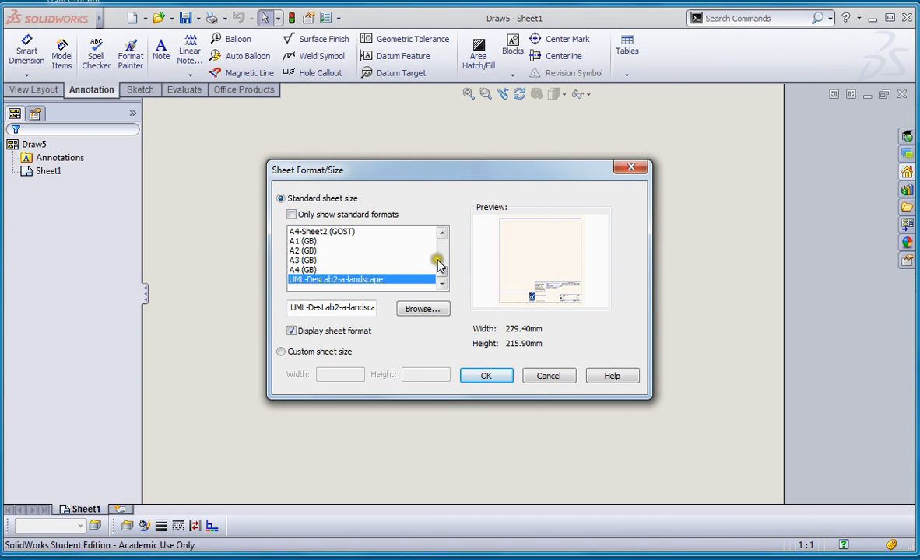
drag(441, 271, 441, 231)
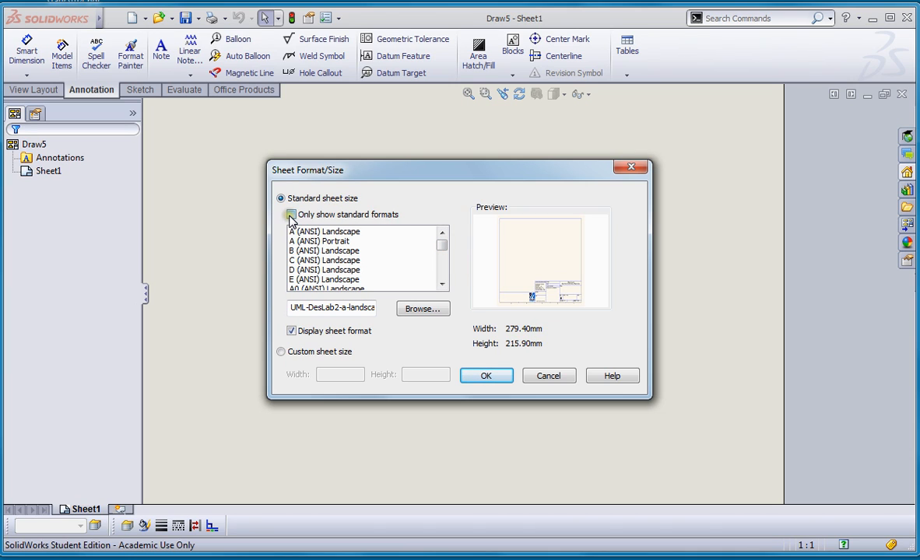
click(291, 218)
mouse_move(440, 248)
mouse_down()
mouse_move(442, 273)
mouse_move(437, 231)
mouse_up()
click(288, 217)
drag(440, 246, 398, 281)
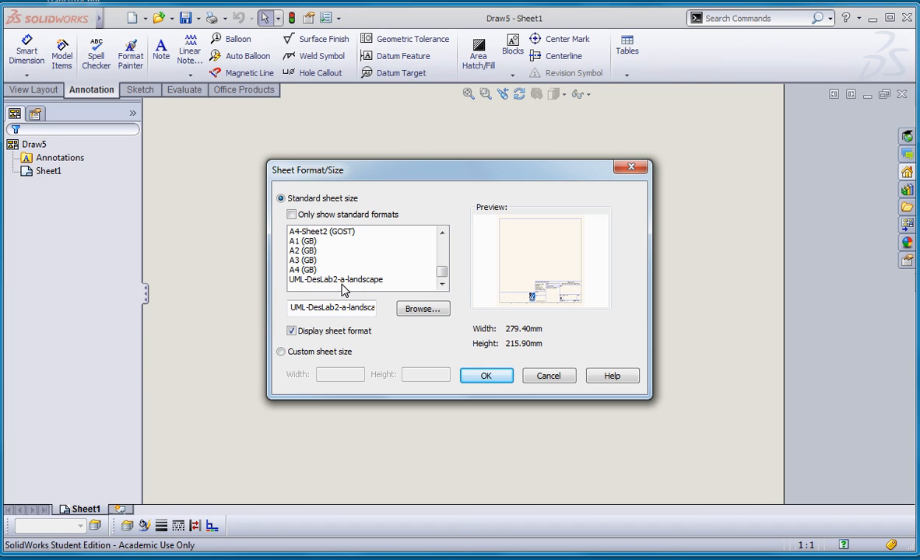
click(340, 280)
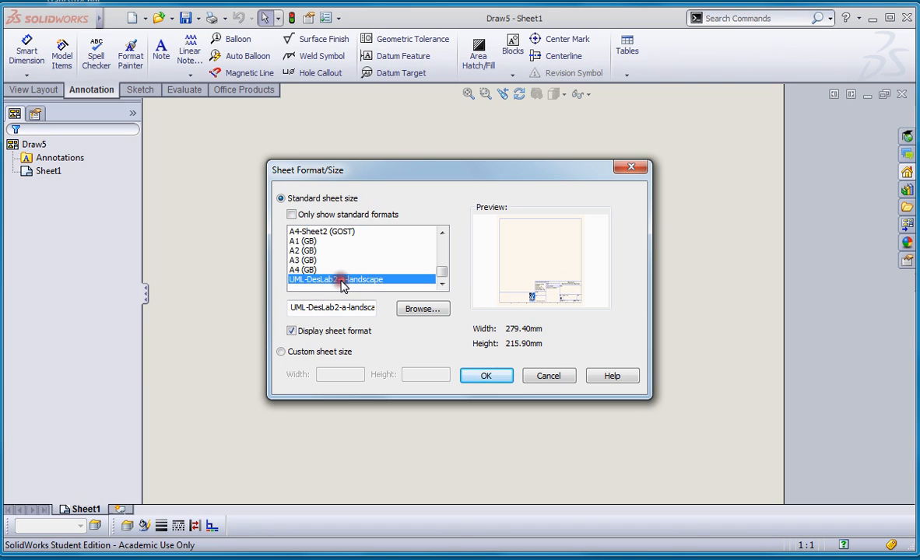
click(482, 375)
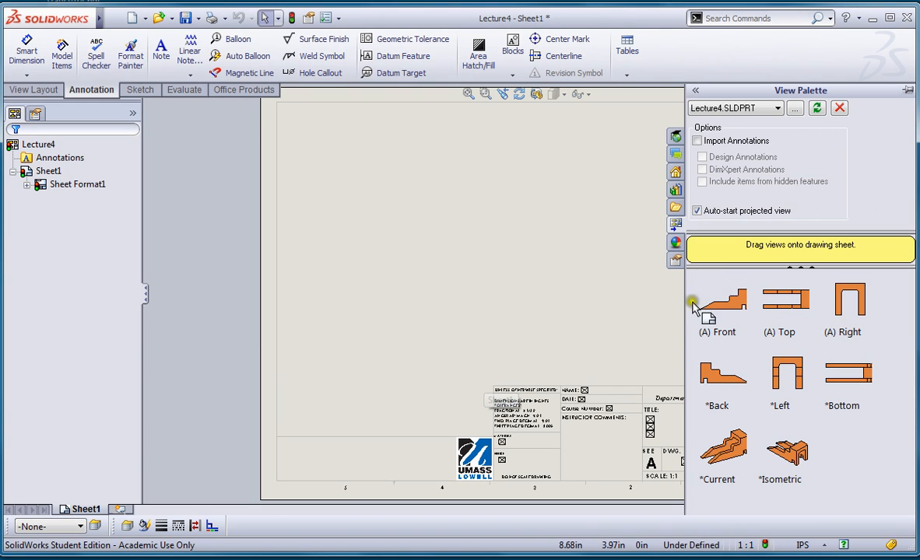
Place the part's front view on the sheet with projected top, right and isometric views
scroll(400, 327, up, 2)
scroll(401, 326, up, 2)
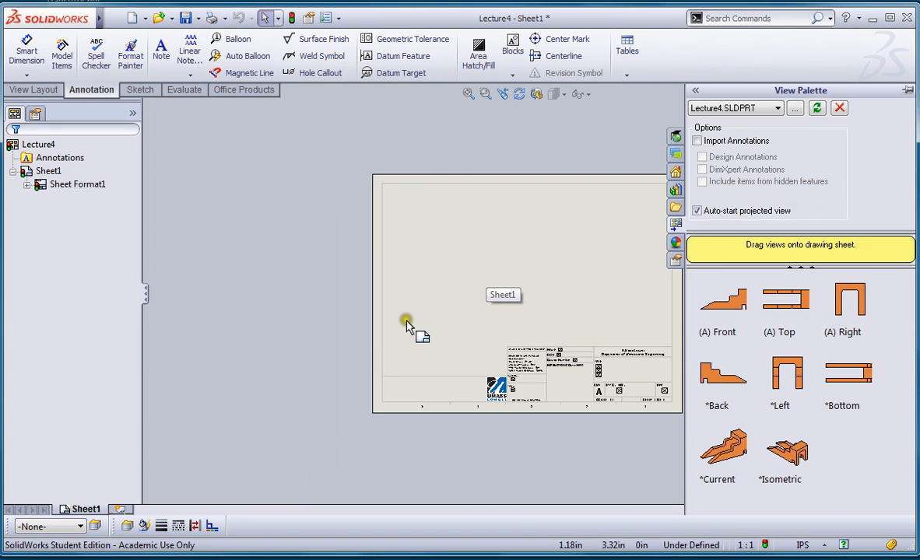
scroll(660, 305, down, 3)
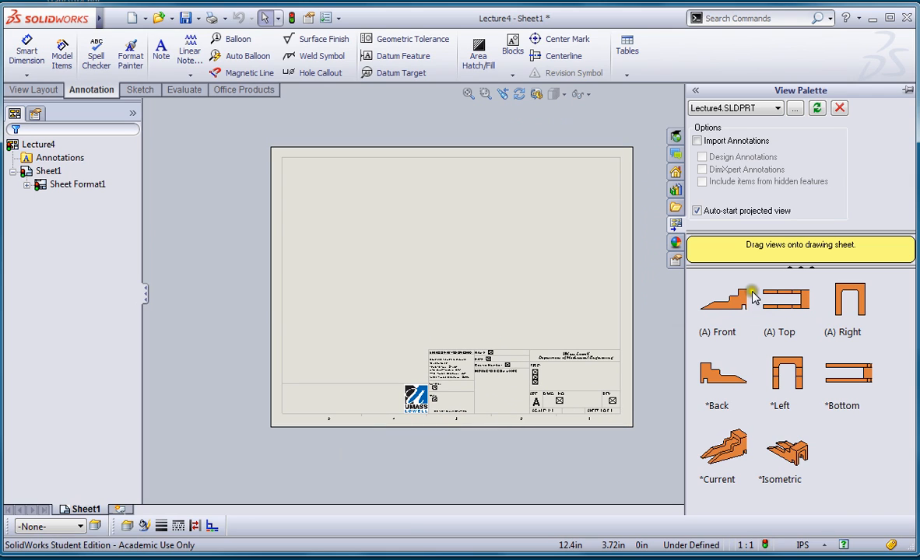
mouse_move(731, 308)
mouse_down()
mouse_move(408, 312)
mouse_move(408, 302)
mouse_up()
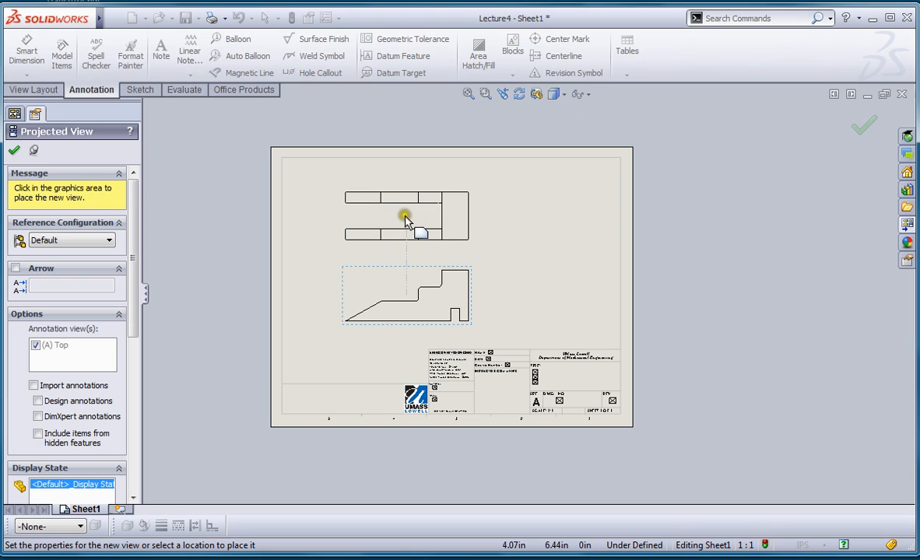
click(404, 213)
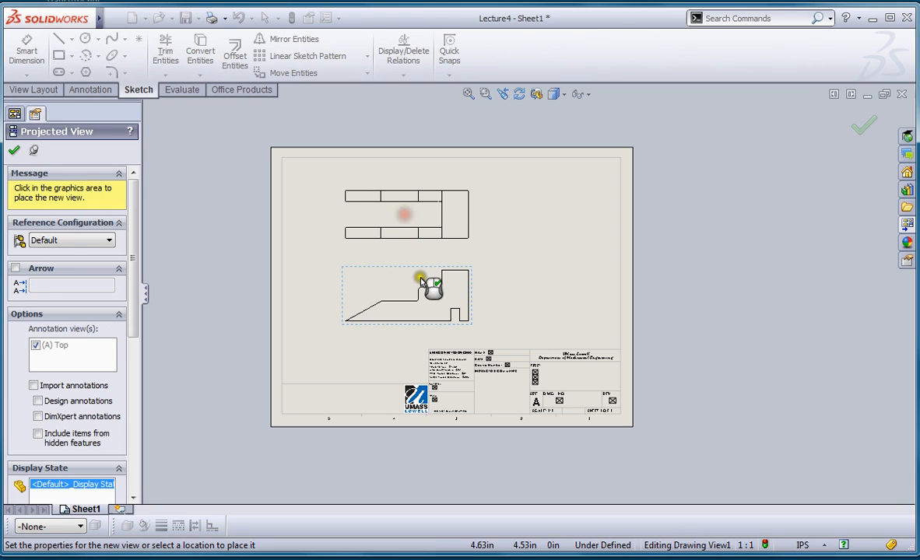
click(537, 281)
click(560, 222)
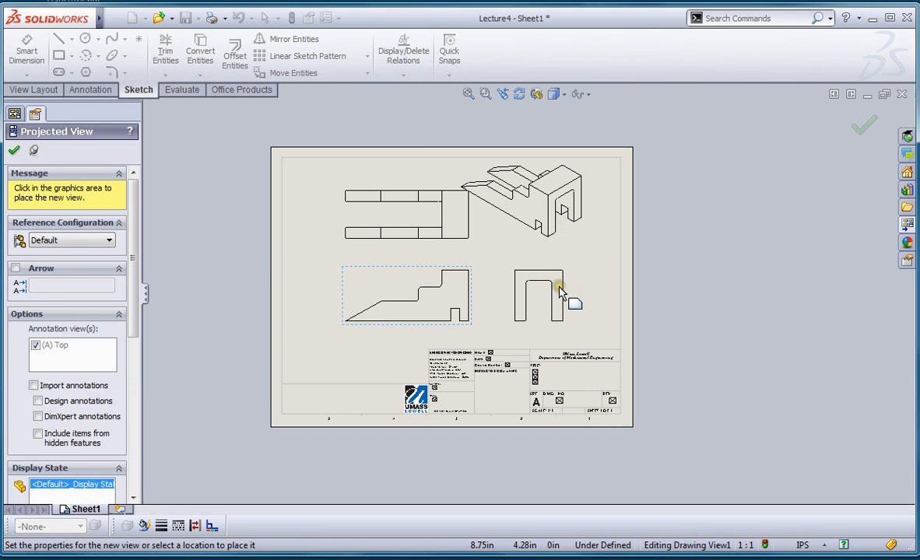
click(14, 152)
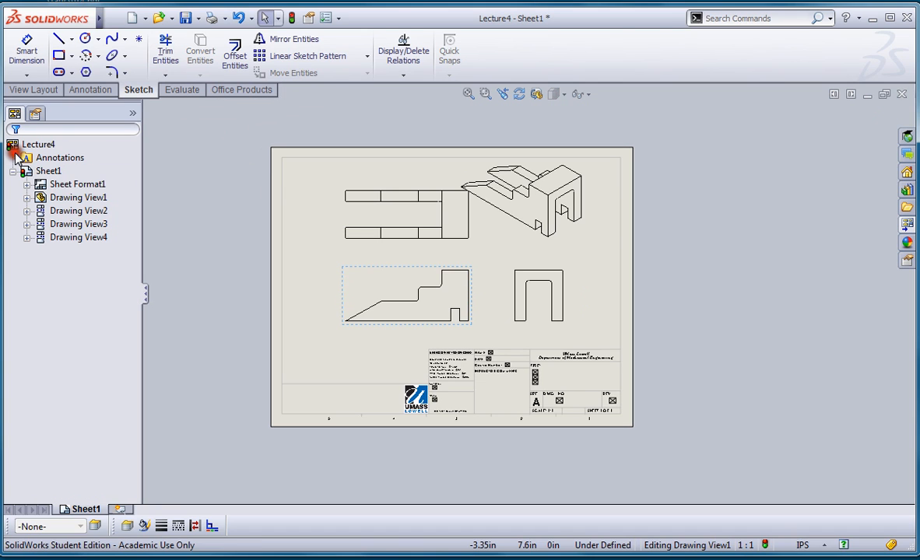
Set the sheet scale to 1:1.5 in the sheet properties with third angle projection
click(554, 353)
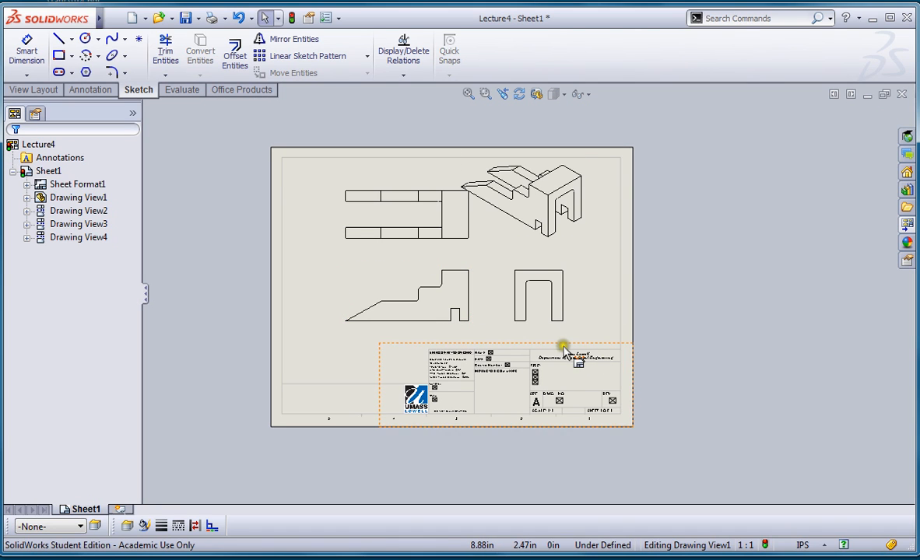
click(395, 280)
scroll(394, 280, down, 1)
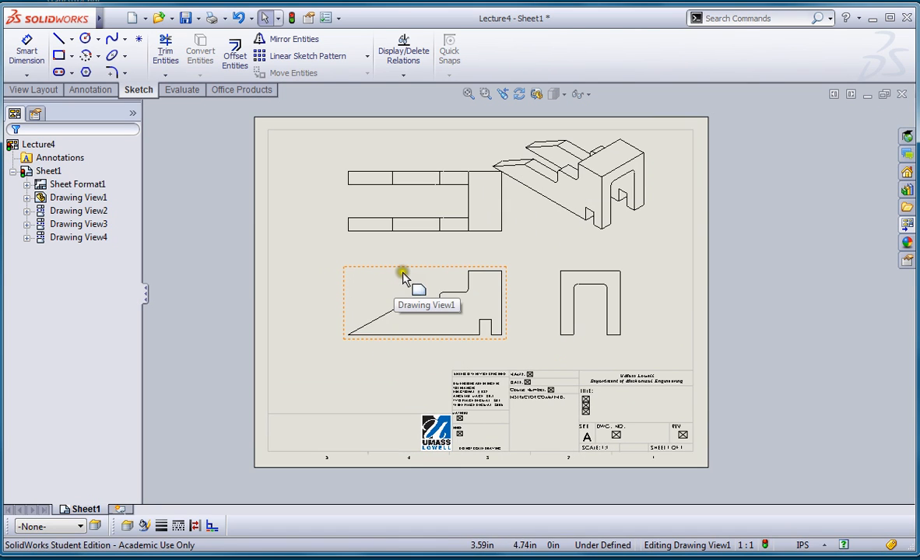
click(78, 187)
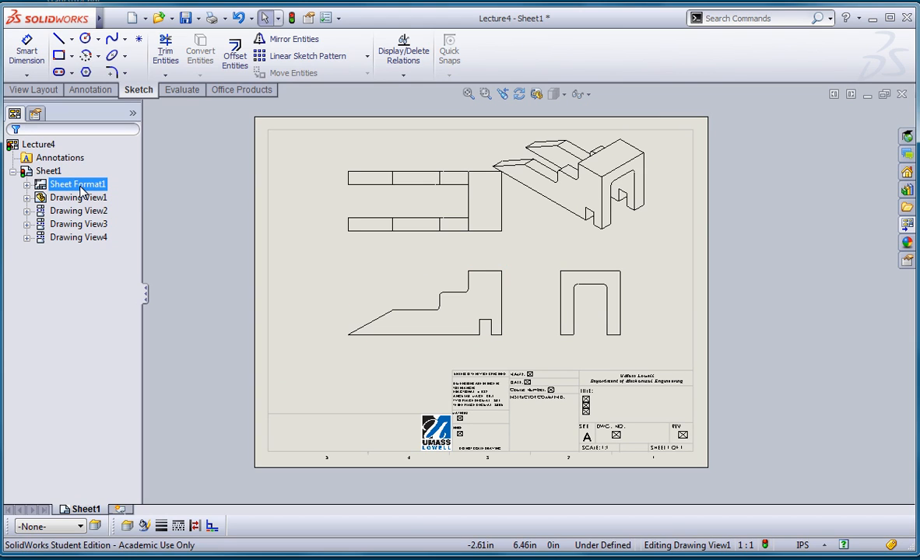
right_click(82, 188)
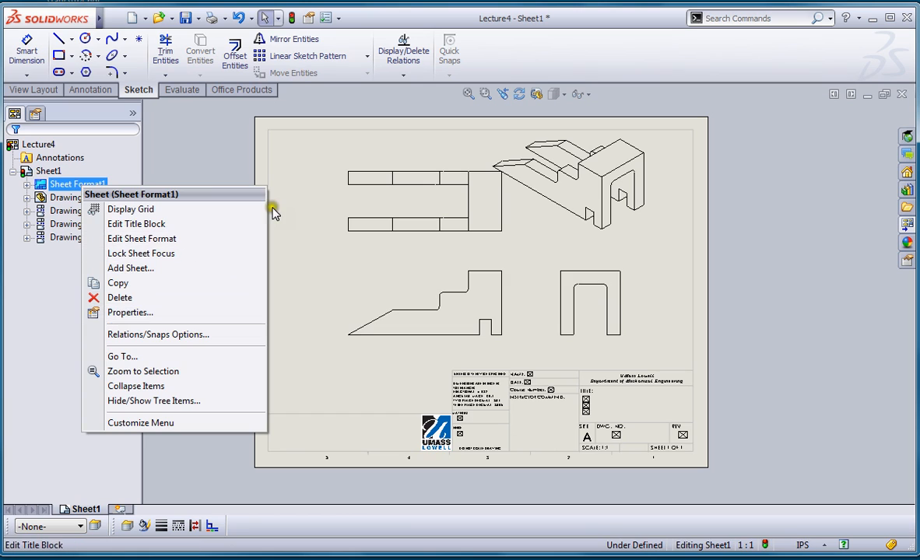
right_click(296, 191)
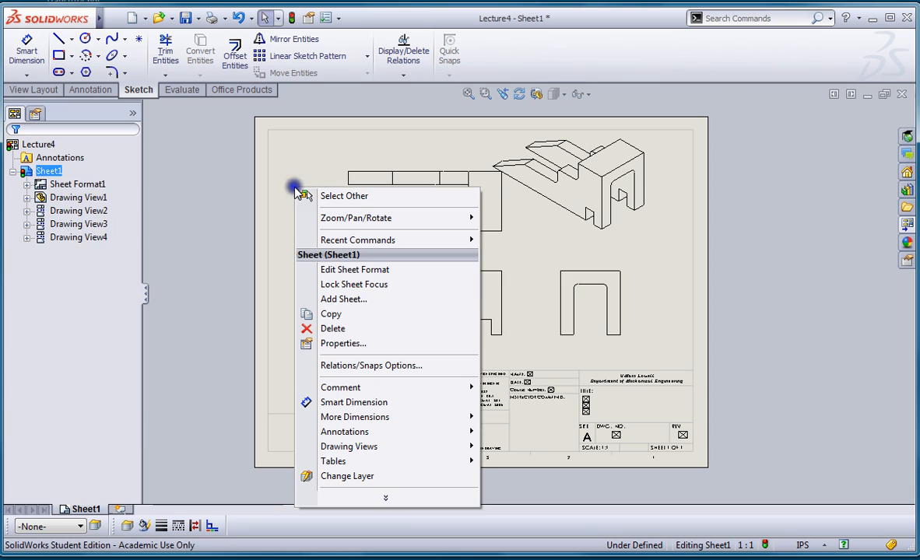
click(343, 345)
click(333, 137)
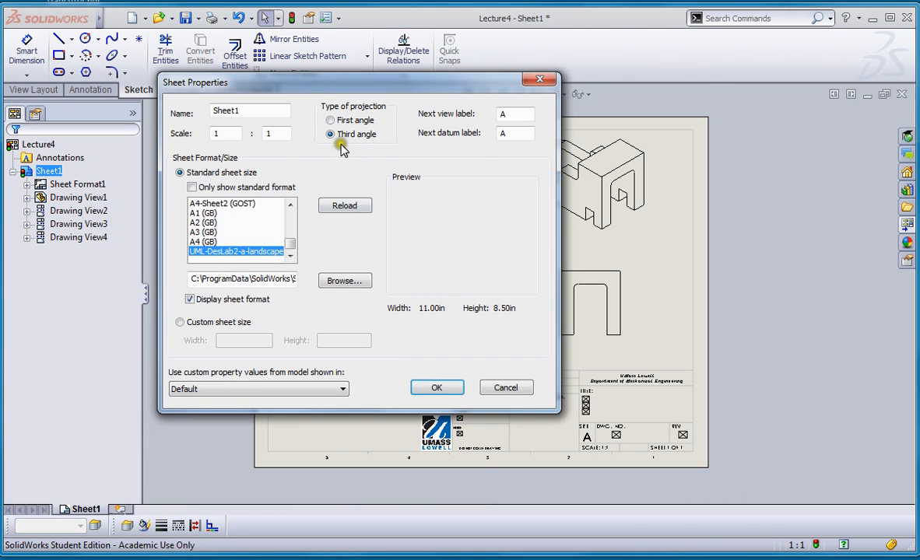
drag(315, 92, 314, 124)
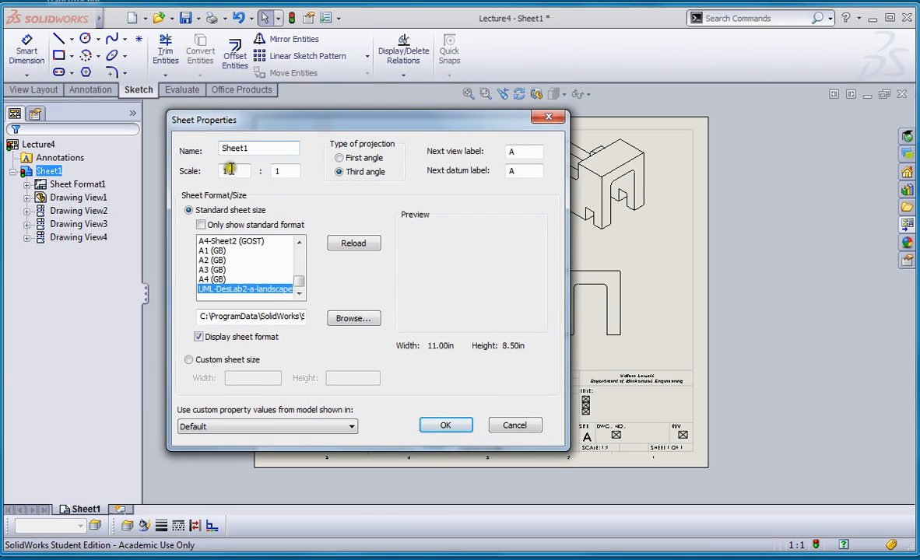
click(294, 170)
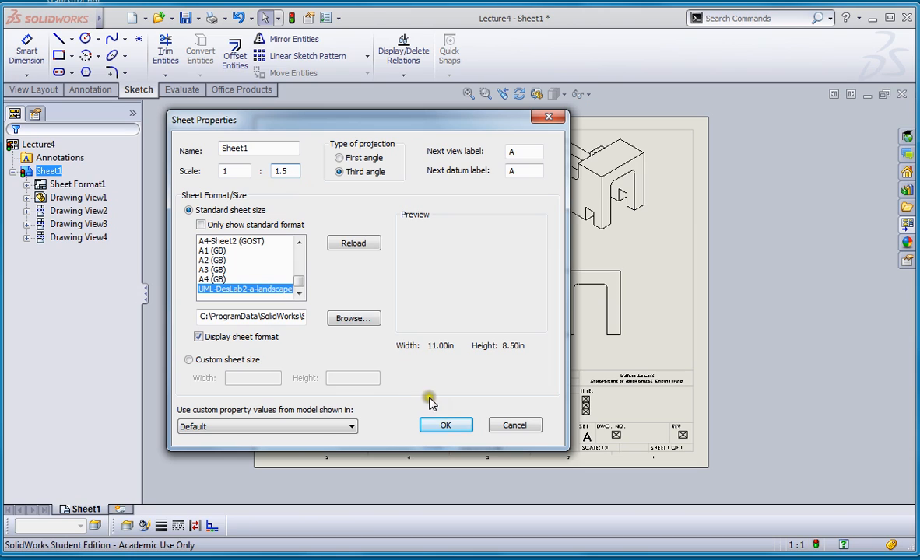
click(446, 425)
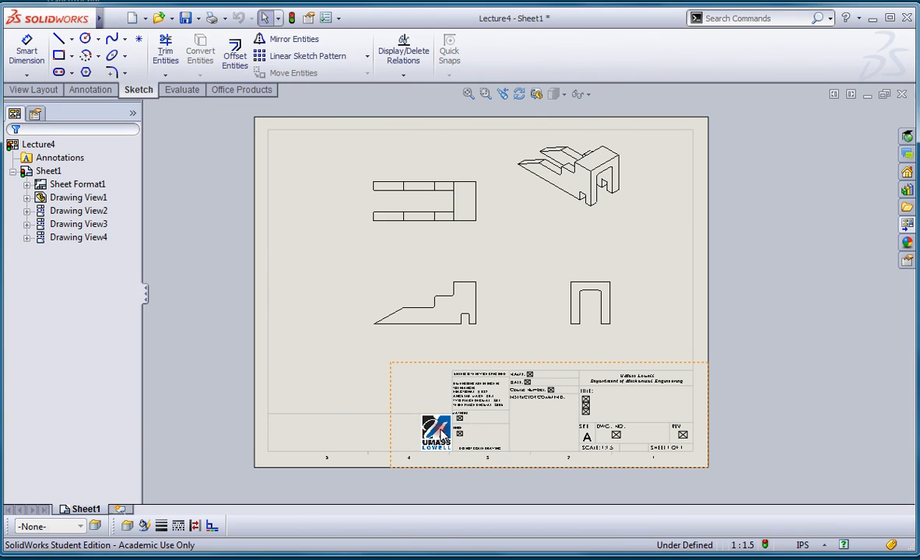
Move the isometric view toward the sheet's upper-right corner, shift the top view slightly down, and bring the right view closer to the front view
click(592, 248)
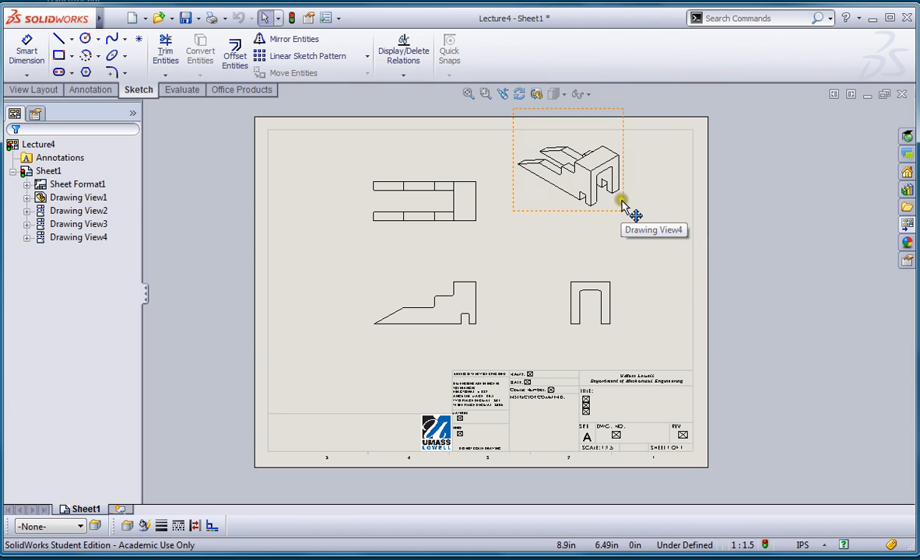
mouse_move(616, 202)
mouse_down()
mouse_move(647, 215)
mouse_move(685, 204)
mouse_up()
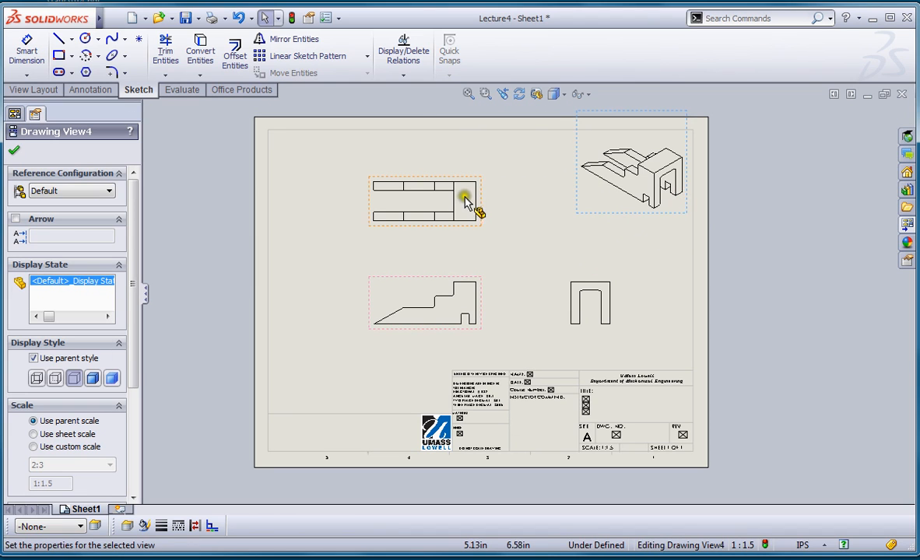
mouse_move(471, 180)
mouse_down()
mouse_move(504, 161)
mouse_move(514, 183)
mouse_move(488, 175)
mouse_move(492, 185)
mouse_up()
mouse_move(562, 280)
mouse_down()
mouse_move(568, 285)
mouse_move(538, 282)
mouse_up()
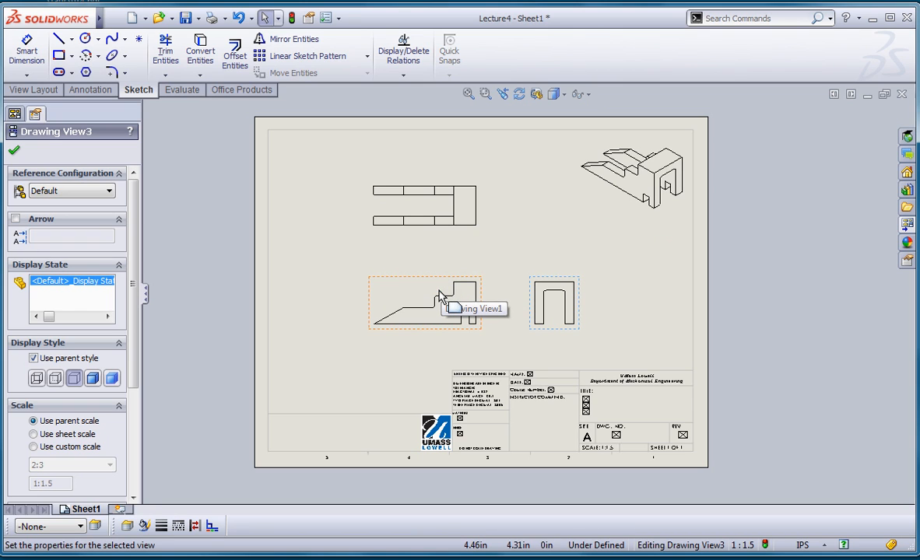
Try the Hidden Lines Visible display style on the front view and its projected views, and restore Hidden Lines Removed
scroll(653, 180, down, 4)
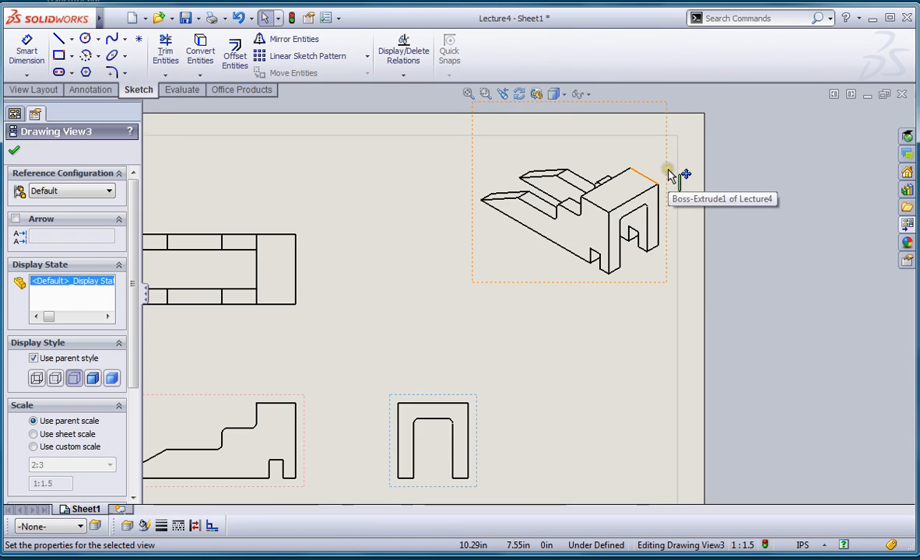
scroll(671, 176, up, 2)
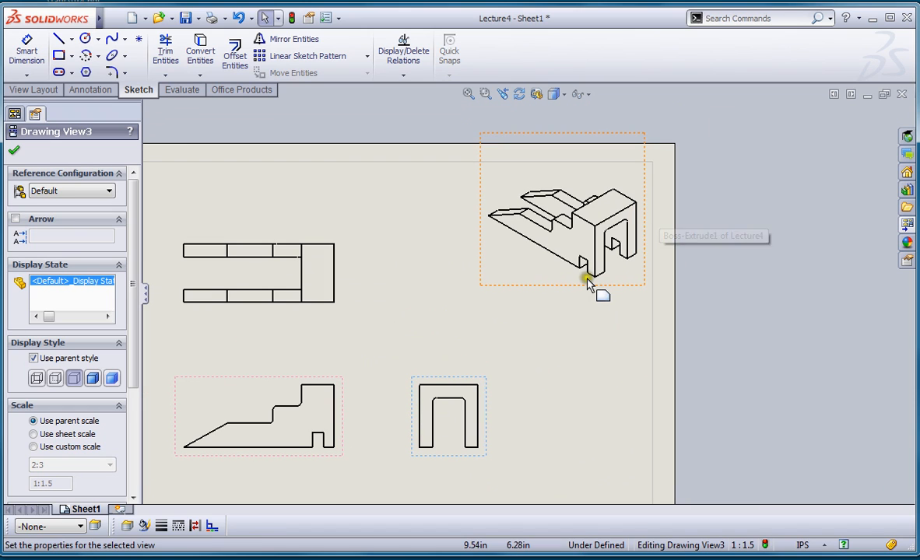
scroll(766, 226, up, 5)
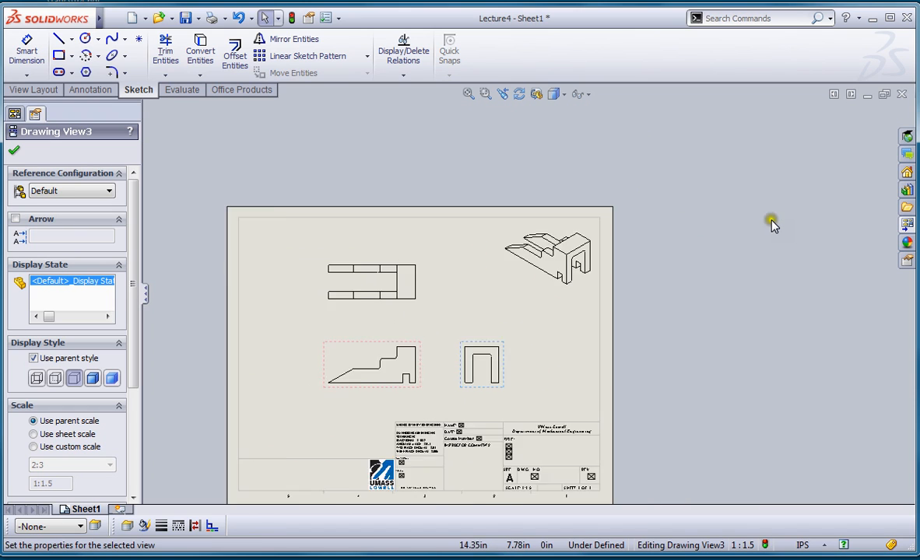
scroll(392, 361, down, 2)
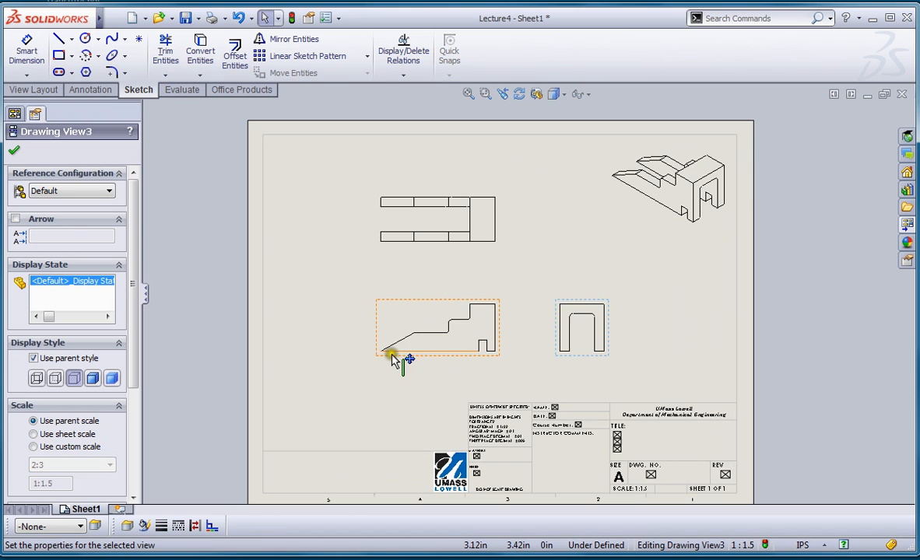
click(419, 307)
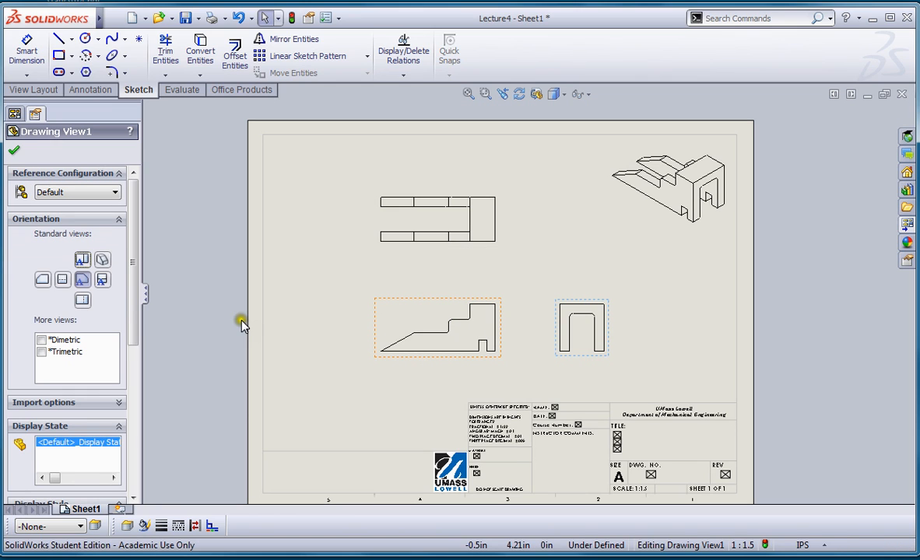
drag(131, 315, 127, 429)
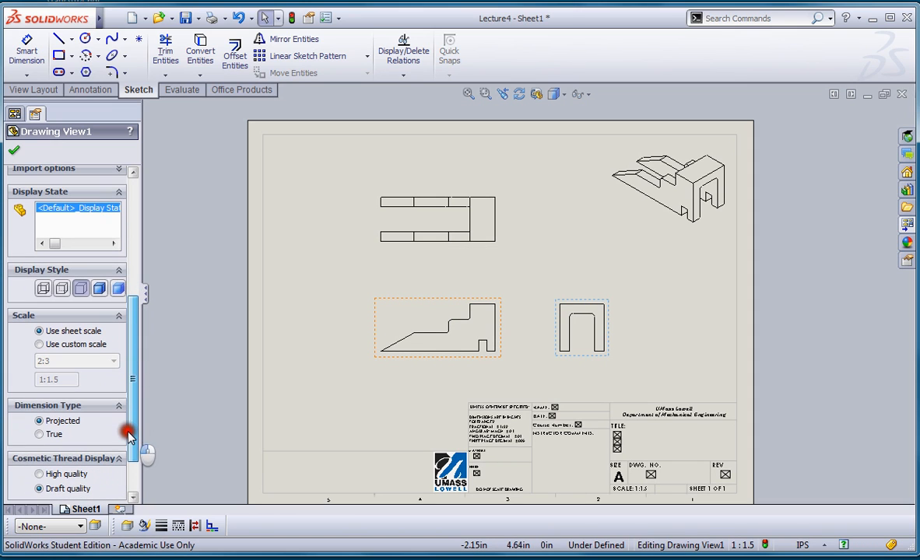
click(63, 290)
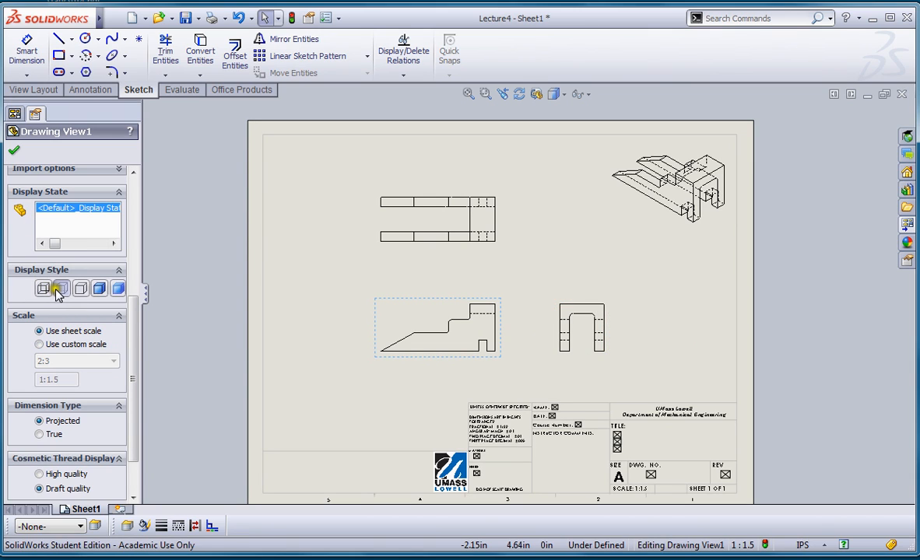
click(81, 290)
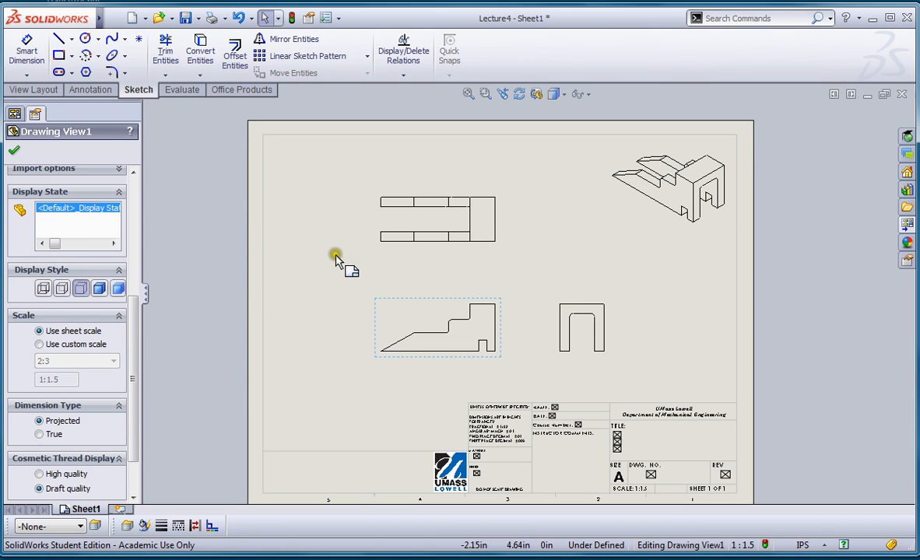
Set the top view's own display style to Hidden Lines Visible instead of using the parent style
click(435, 254)
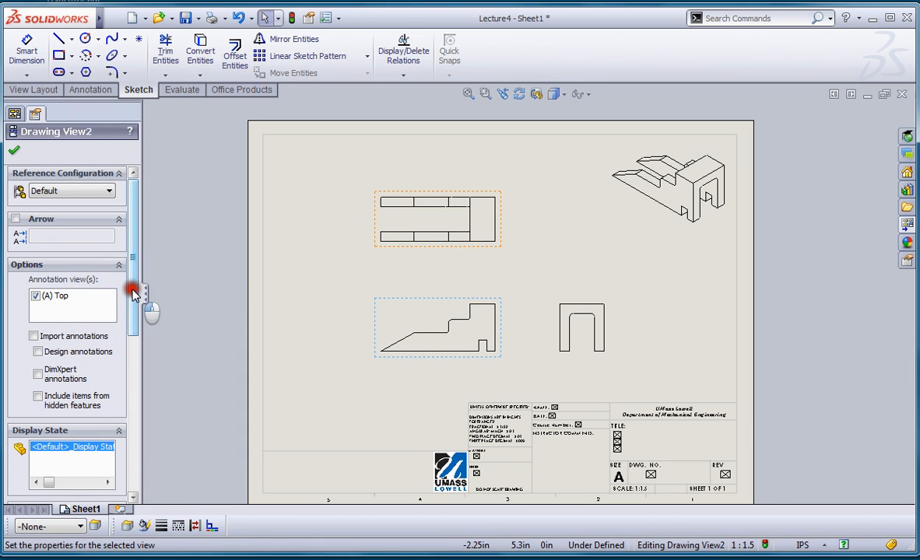
drag(133, 293, 130, 400)
click(55, 305)
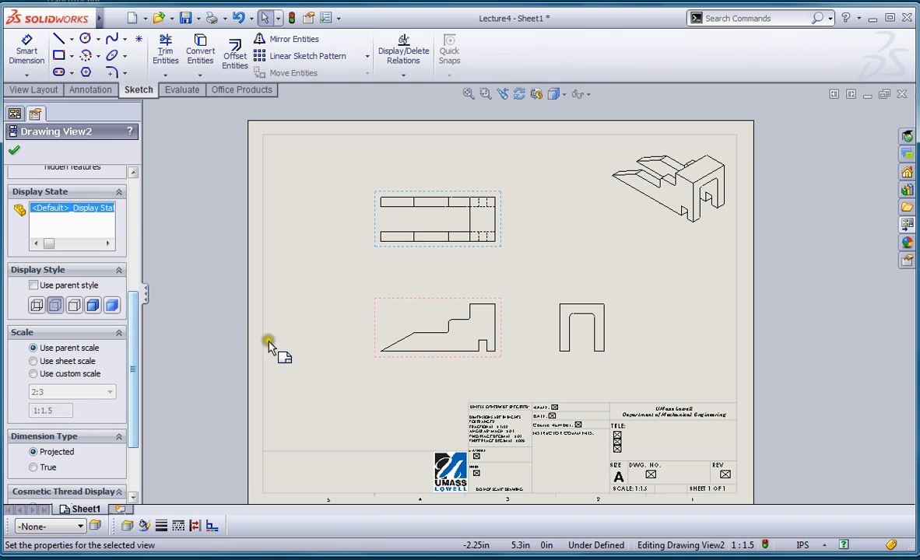
Set the front view's display style to Hidden Lines Visible, applying it to the views that use the parent style
click(403, 299)
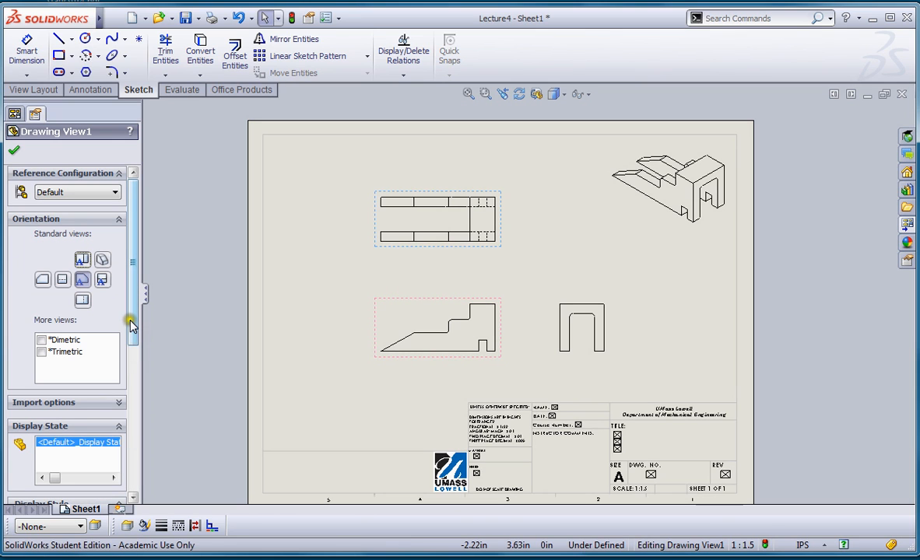
drag(131, 320, 132, 414)
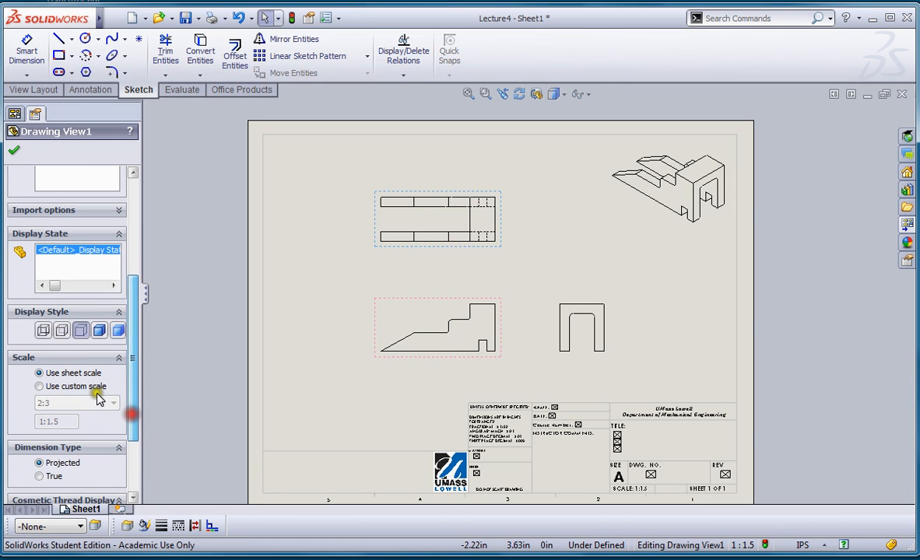
click(63, 332)
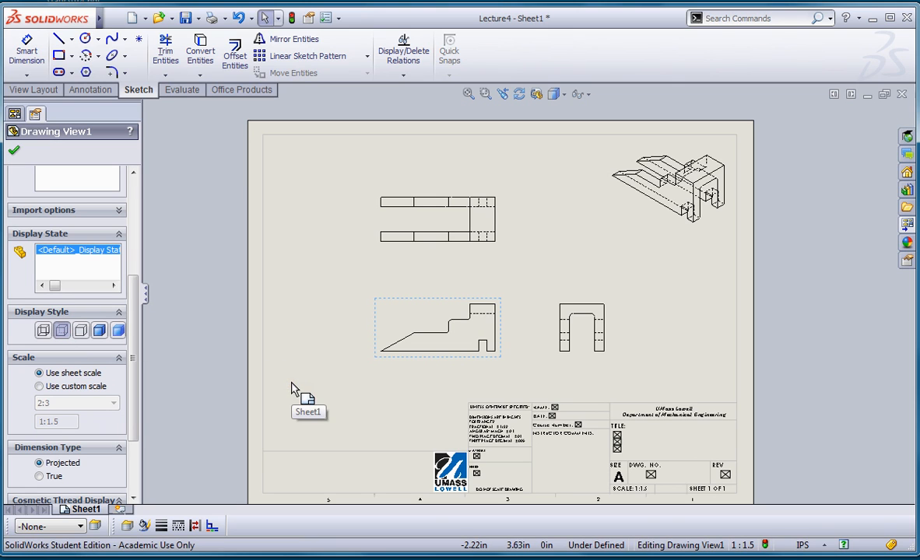
click(13, 151)
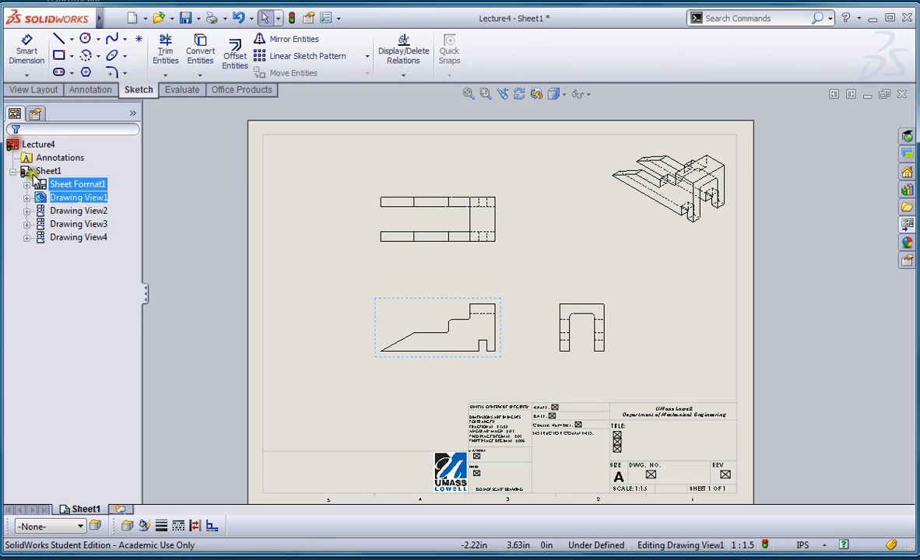
Give the isometric view its own Shaded With Edges display style instead of the parent style
scroll(790, 136, down, 5)
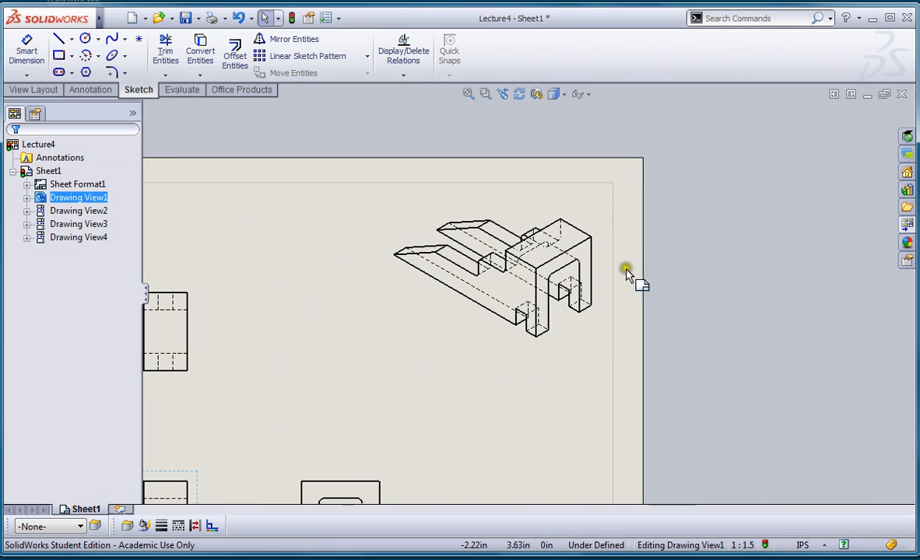
click(551, 348)
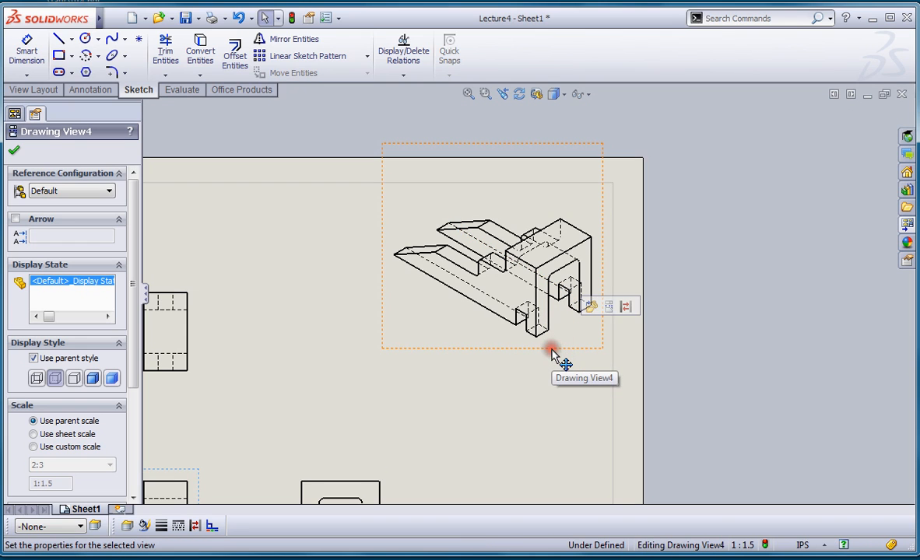
click(93, 379)
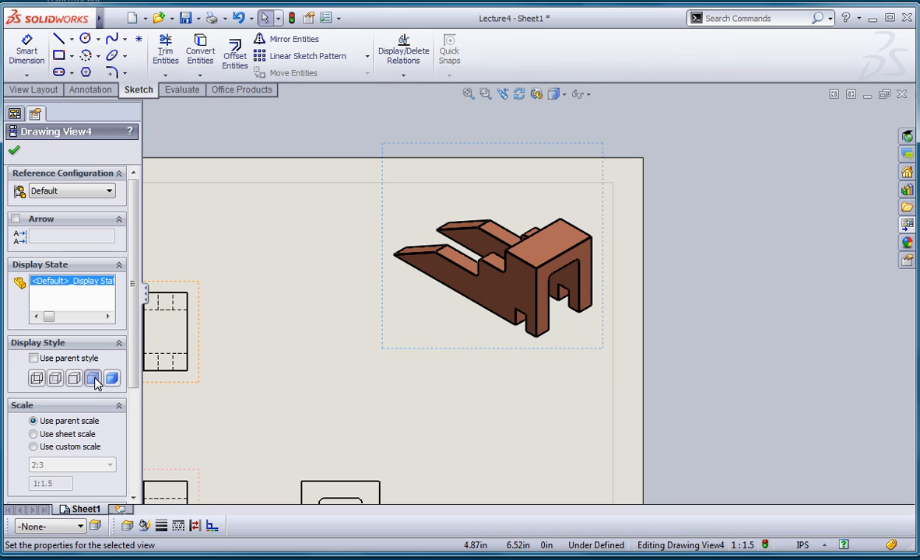
Set a custom scale of 1:2 for the isometric view and move it closer to the sheet's upper-right corner
drag(129, 317, 122, 415)
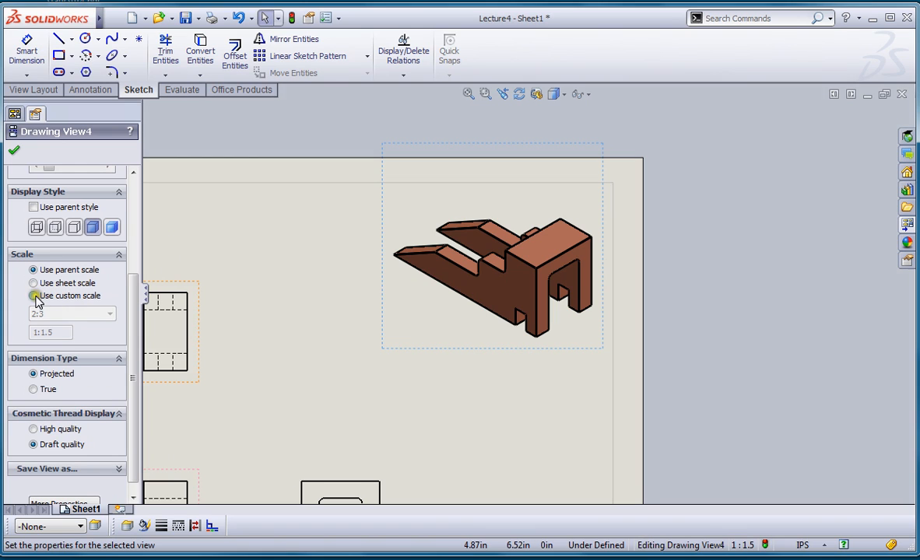
click(35, 295)
click(47, 313)
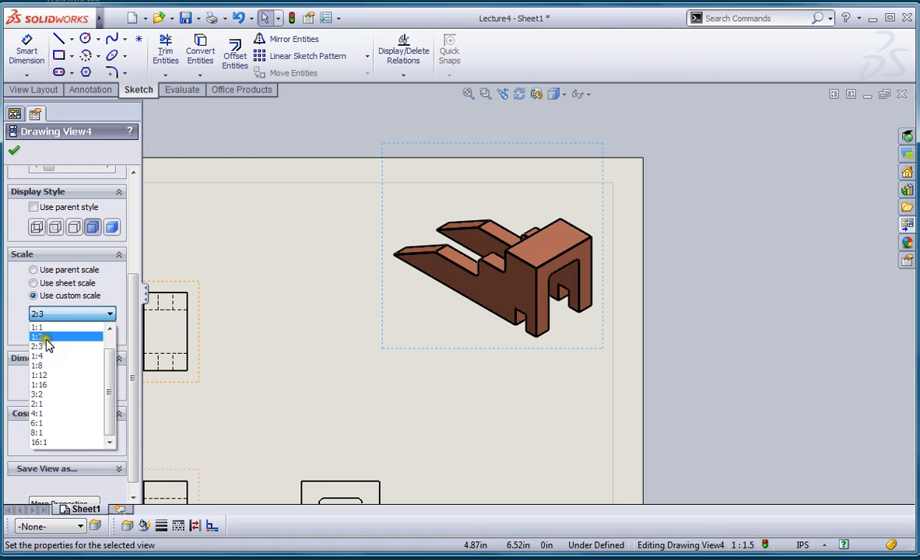
click(46, 339)
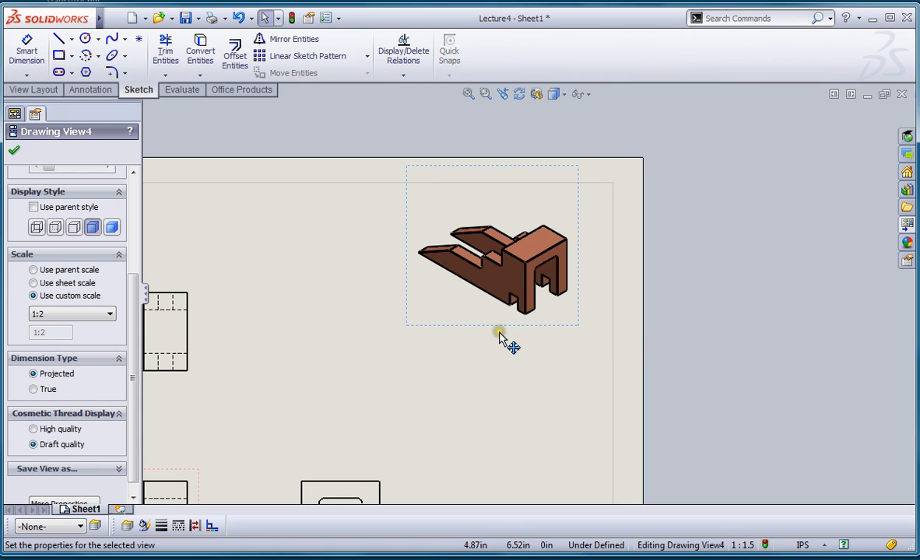
drag(500, 337, 533, 322)
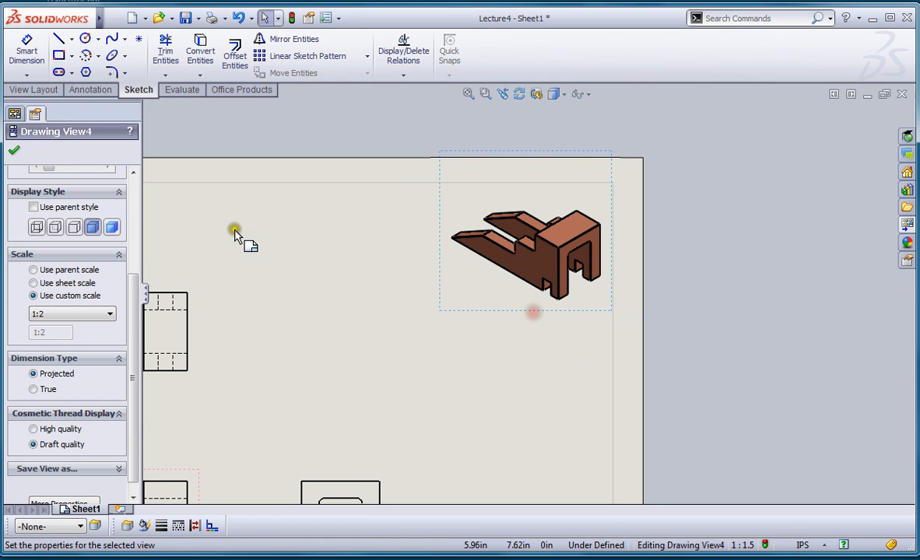
click(15, 153)
key(f)
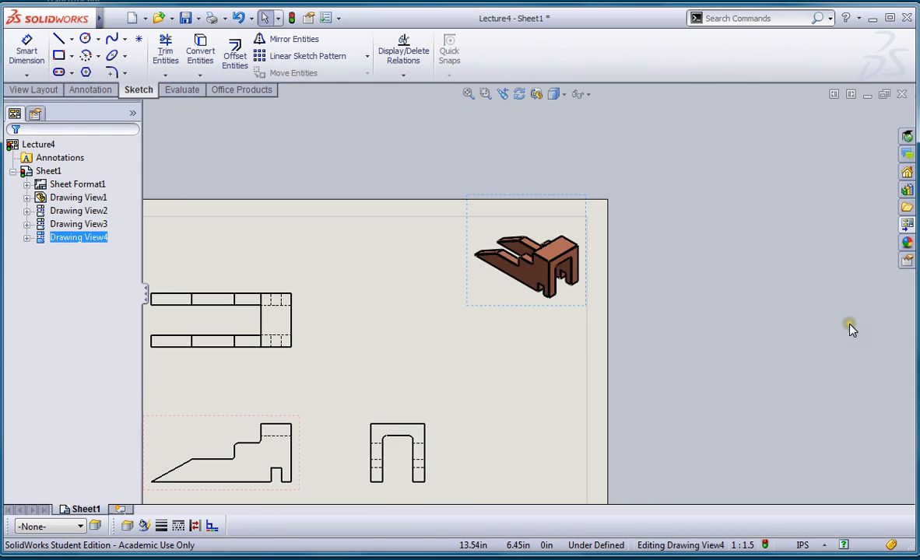
Open the title block data for editing and enter the drafter's full name in the Name field
scroll(486, 467, down, 3)
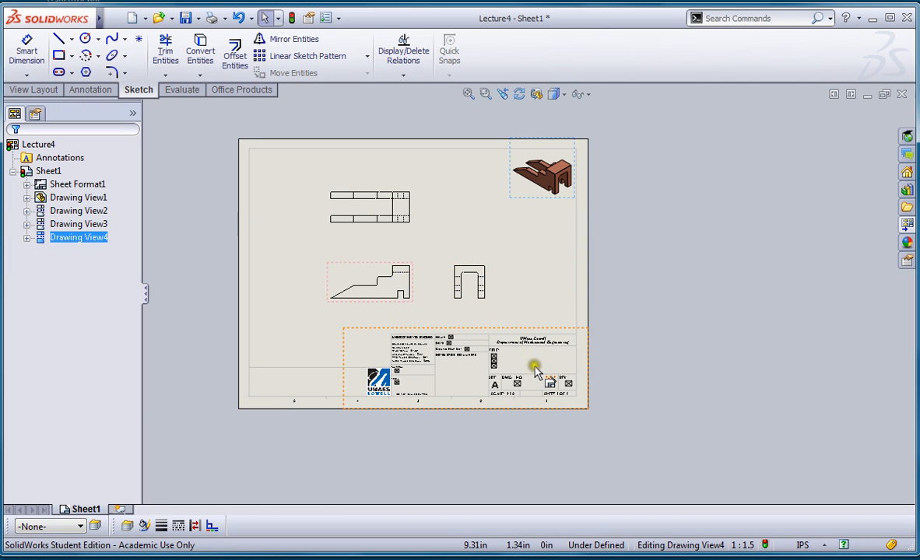
scroll(529, 371, down, 2)
scroll(507, 342, down, 5)
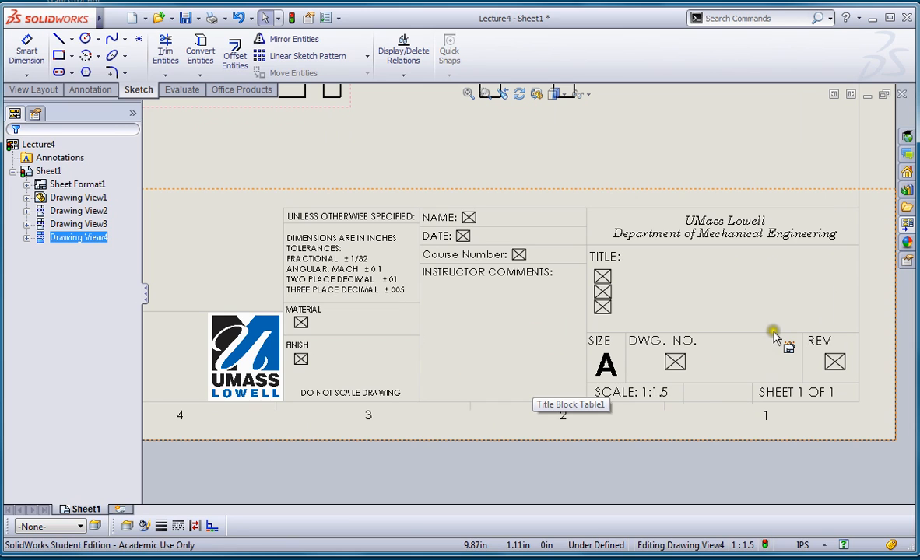
double_click(530, 299)
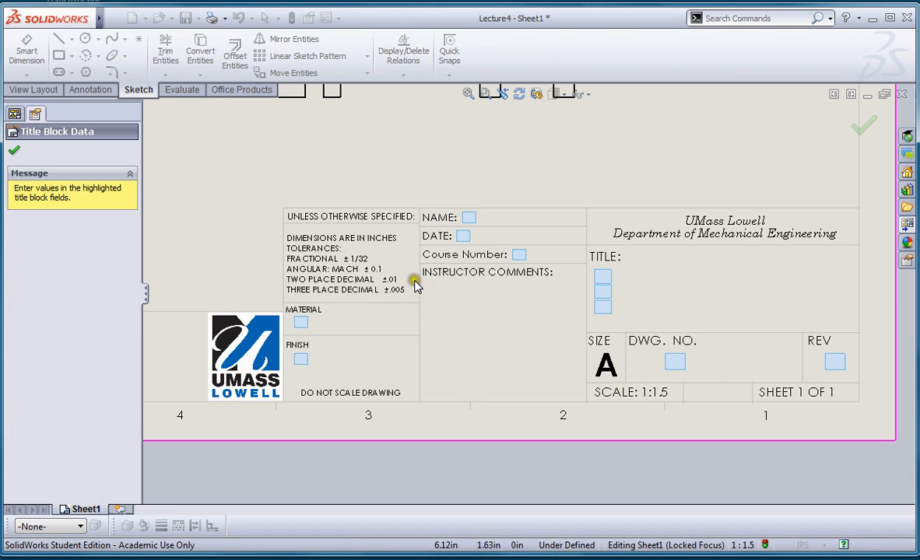
click(469, 220)
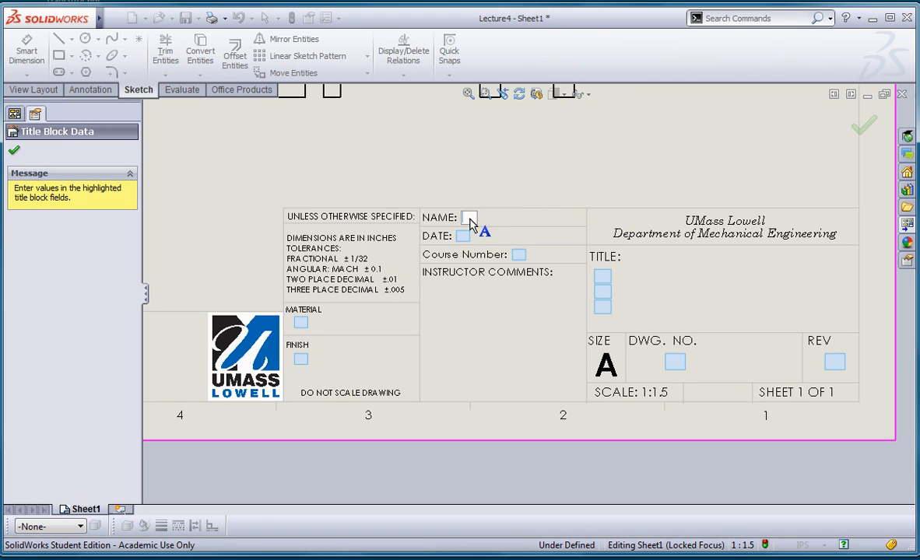
text(Joe B. Cool)
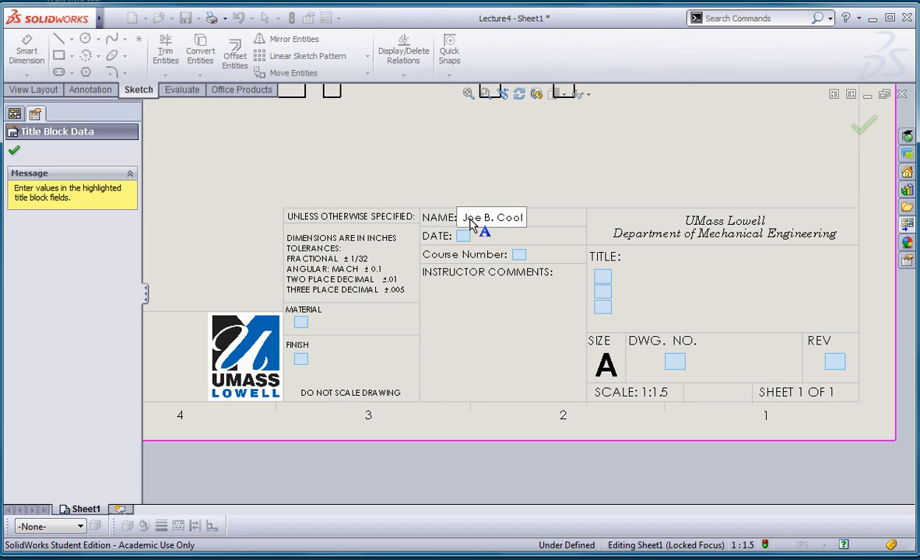
key(Tab)
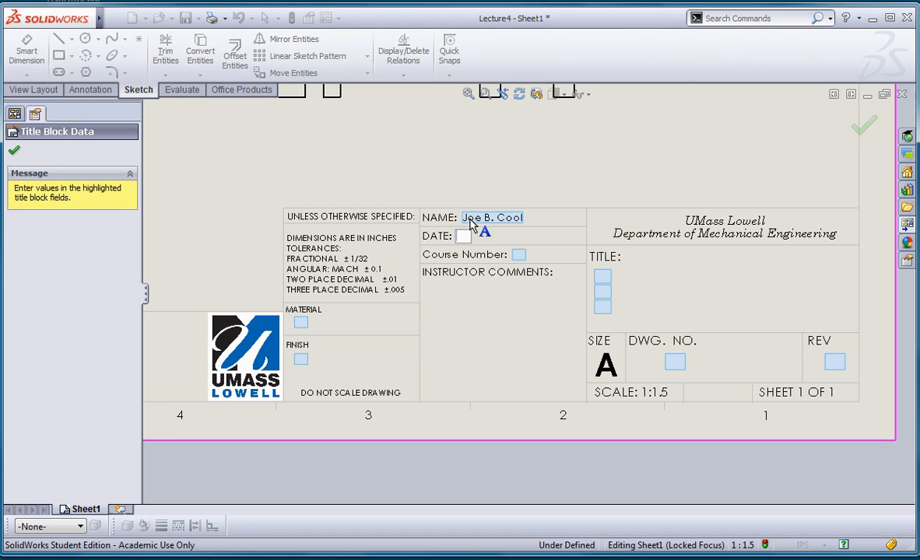
Fill in the title block date as 02/15/14 and the course number as 22.202
text(12/15/)
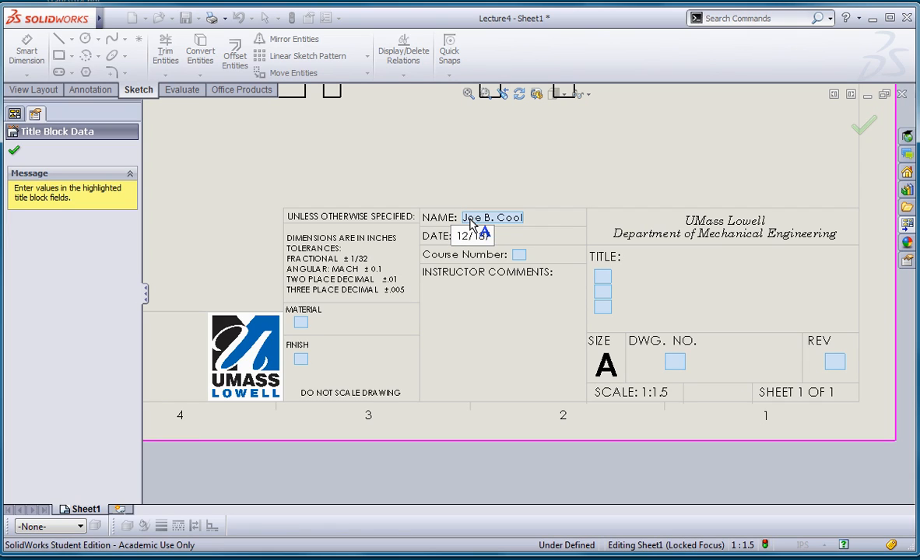
key(BackSpace)
key(BackSpace)
key(BackSpace)
key(BackSpace)
key(BackSpace)
key(BackSpace)
text(02/15/14)
key(Tab)
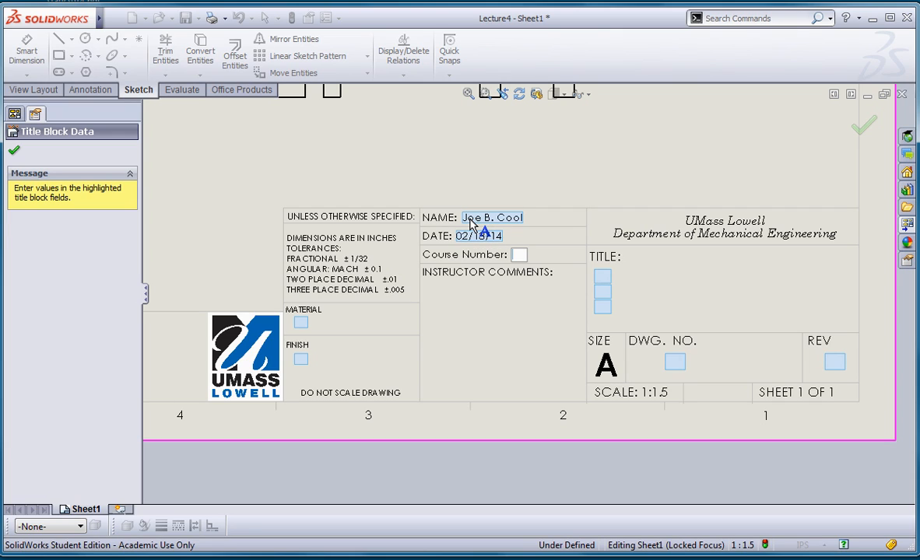
text(22.202)
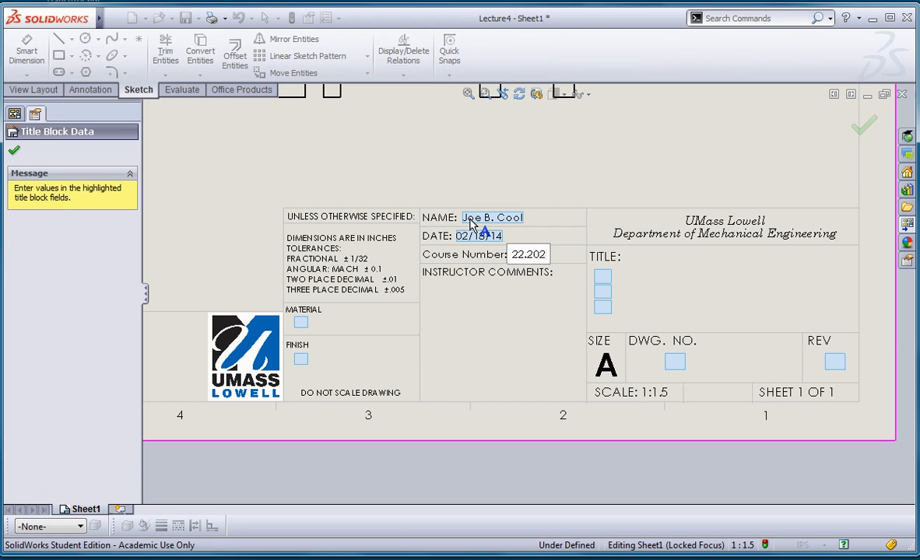
key(Tab)
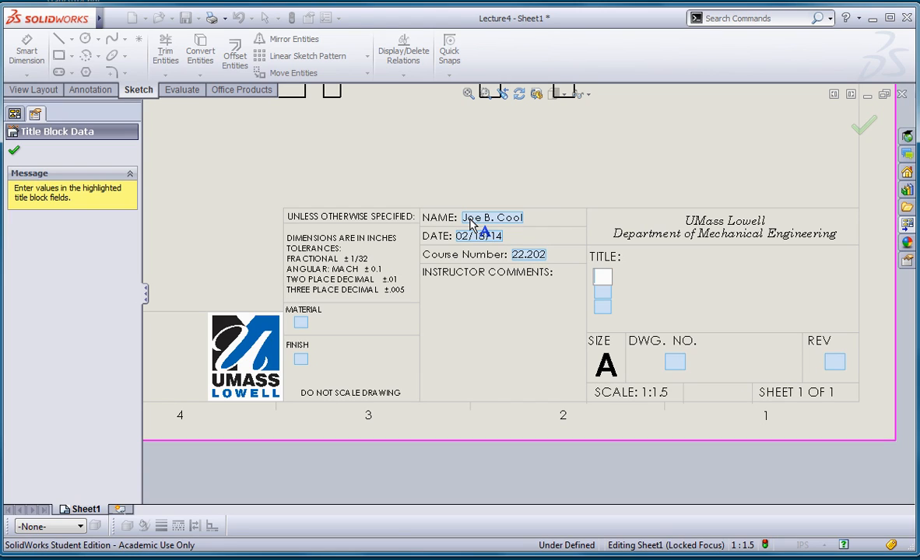
key(Tab)
key(Tab)
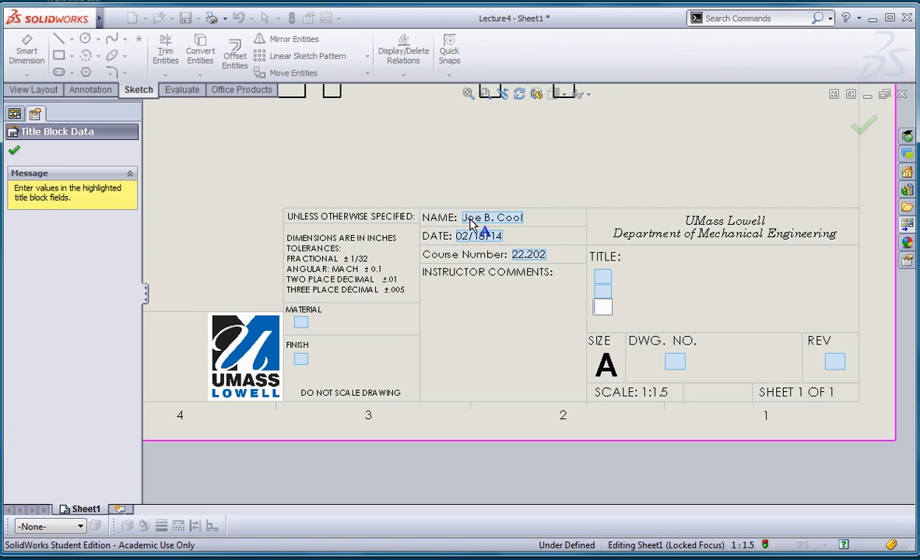
key(Tab)
key(Tab)
key(Tab)
key(Tab)
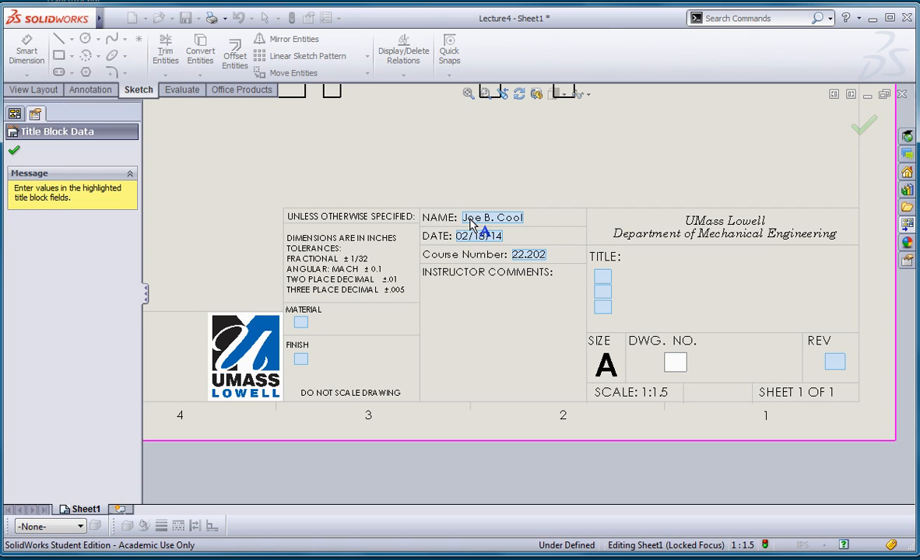
key(Tab)
key(Tab)
key(Tab)
key(Tab)
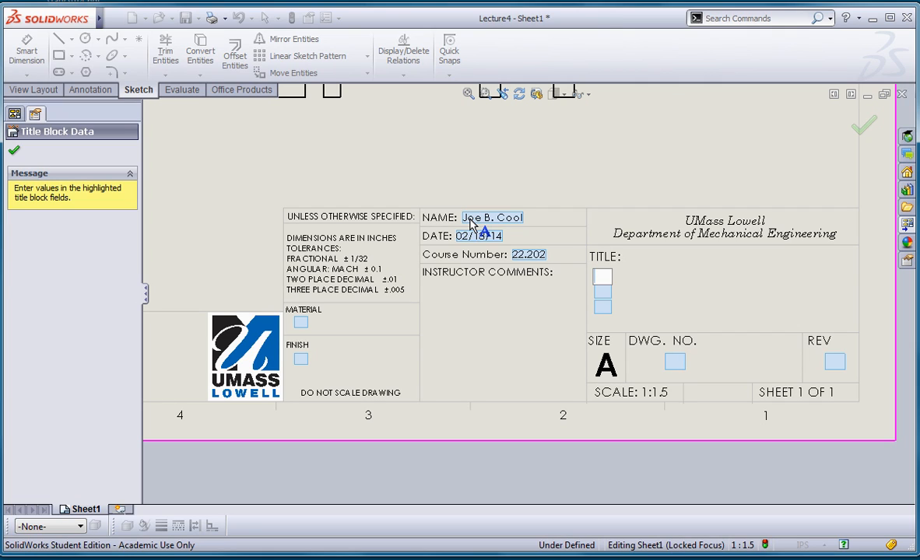
Enter "Lecture 4 Assignment Part Drawing" on the first title line of the title block
text(Lec)
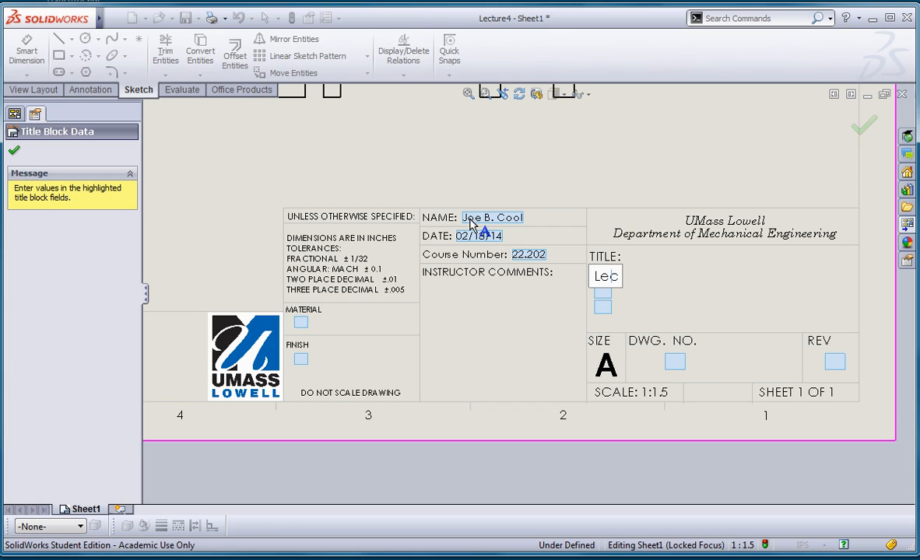
text(ture 4)
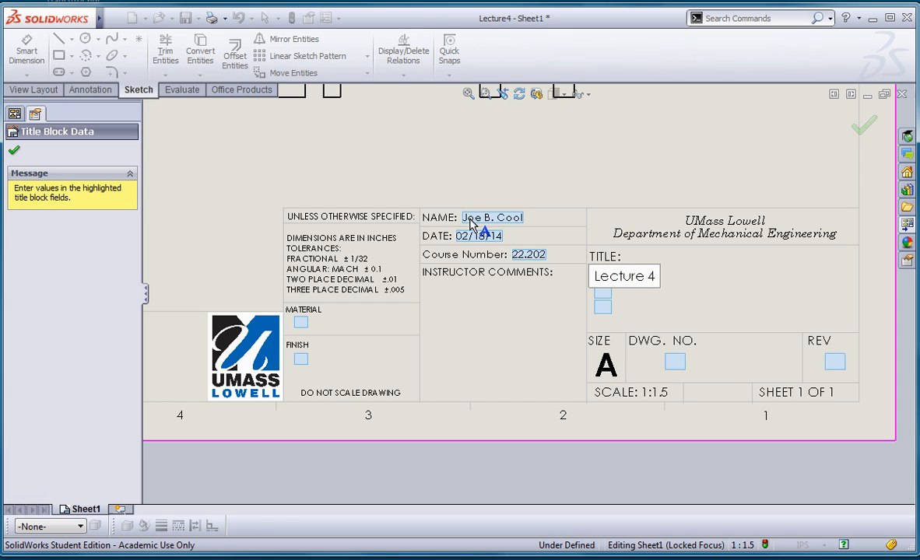
text( Assignment)
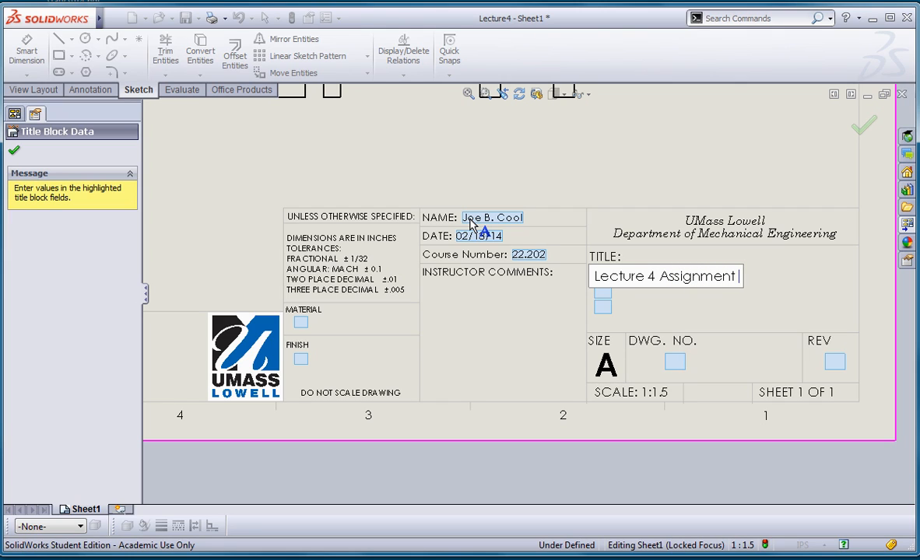
text( Part)
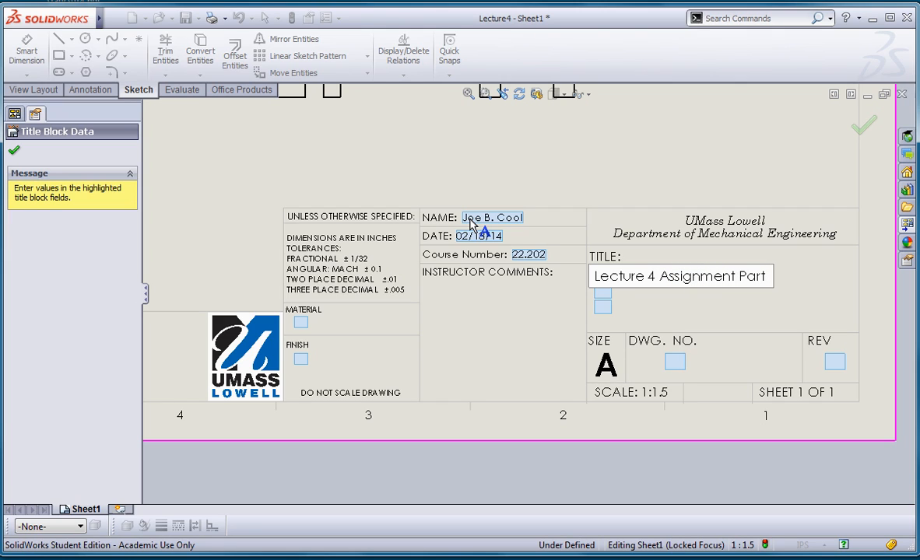
text( Drawing)
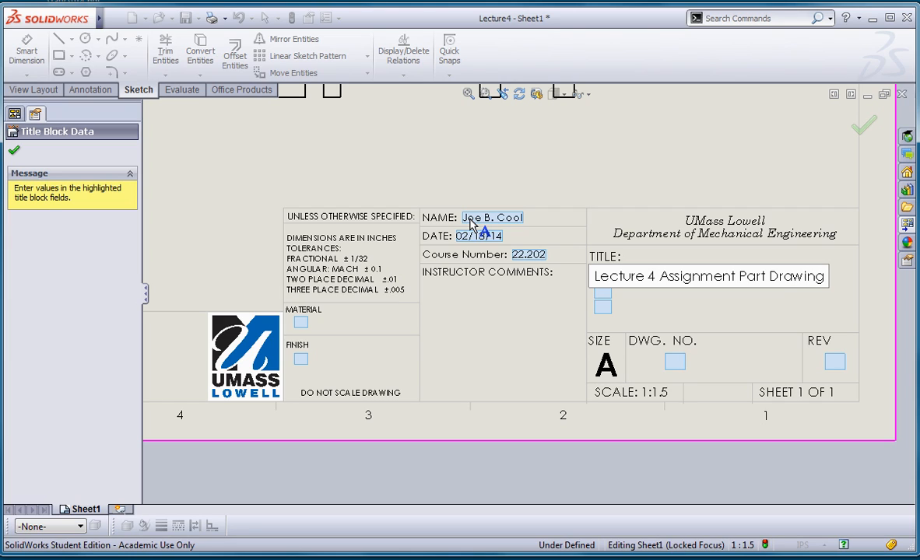
key(Tab)
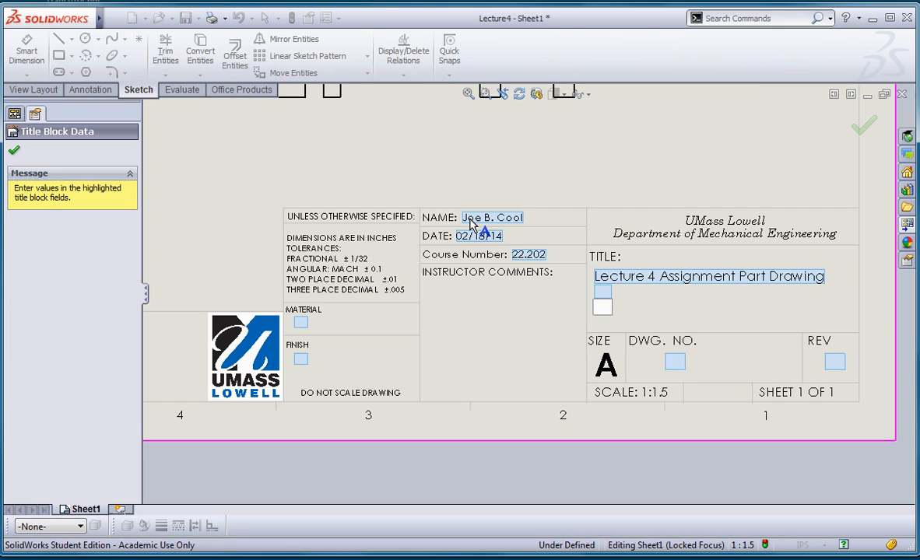
Enter JBC1234-001 as the drawing number and A as the revision in the title block
key(Tab)
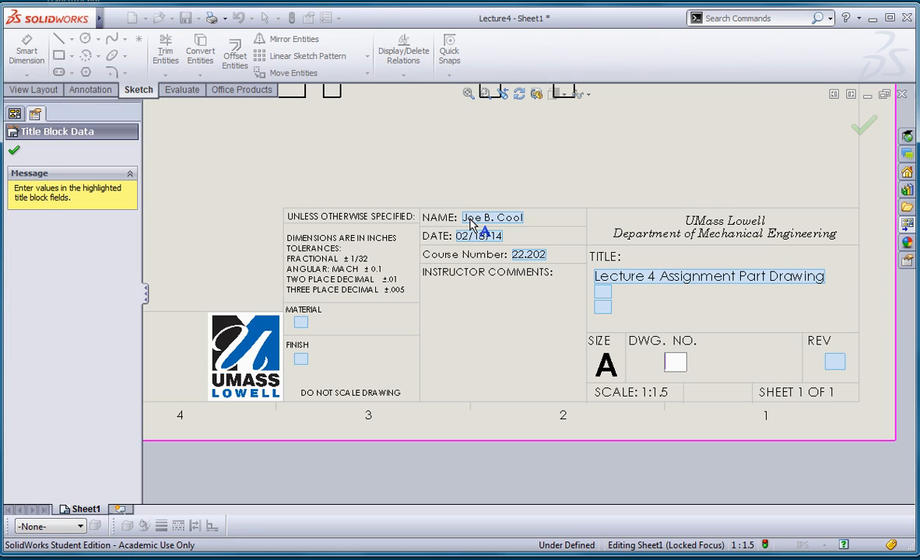
text(J)
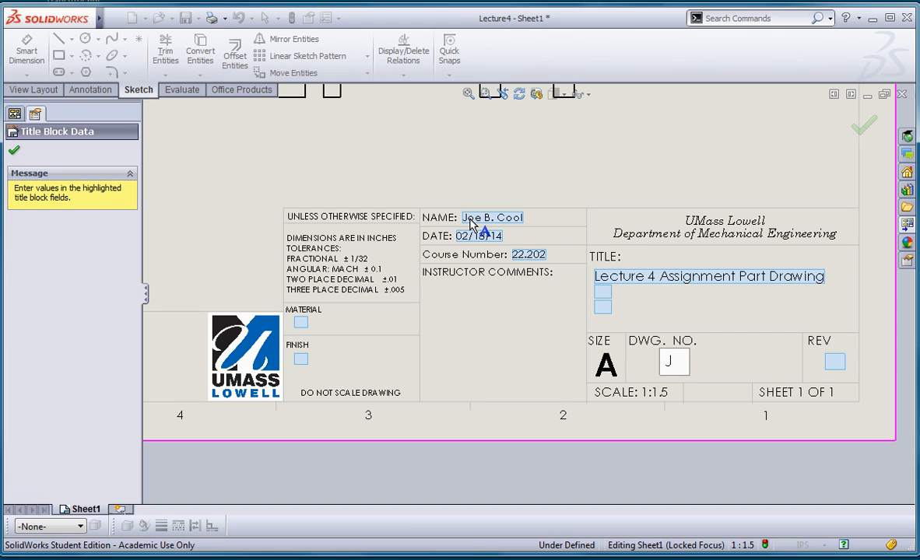
text(BC1234)
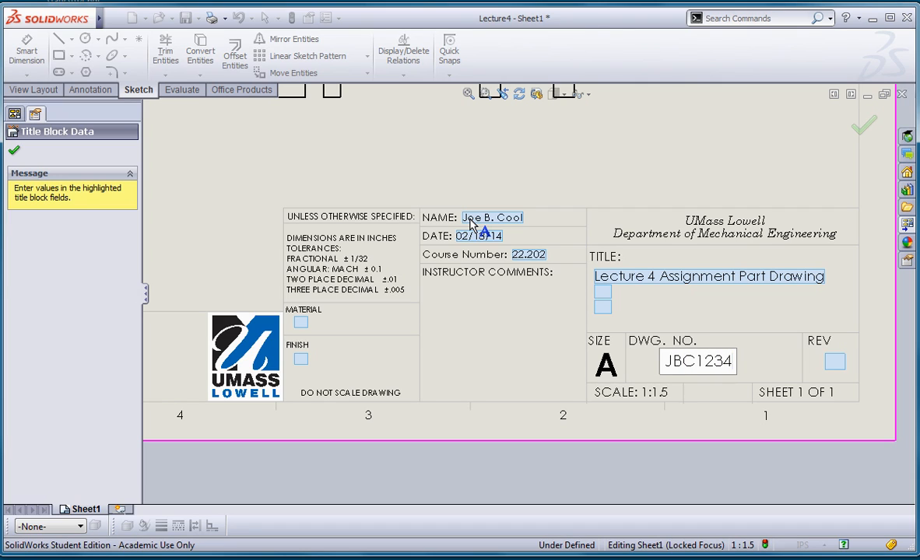
text(-00)
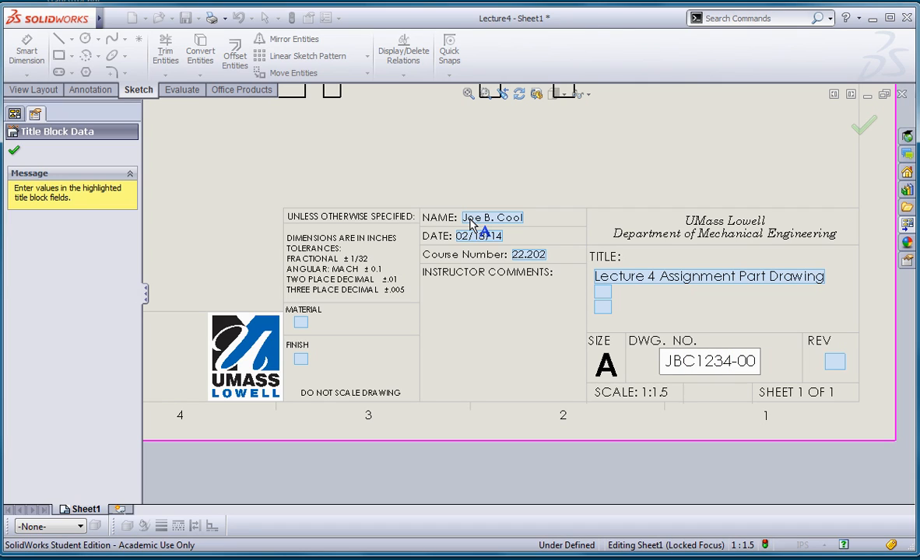
text(1)
key(Tab)
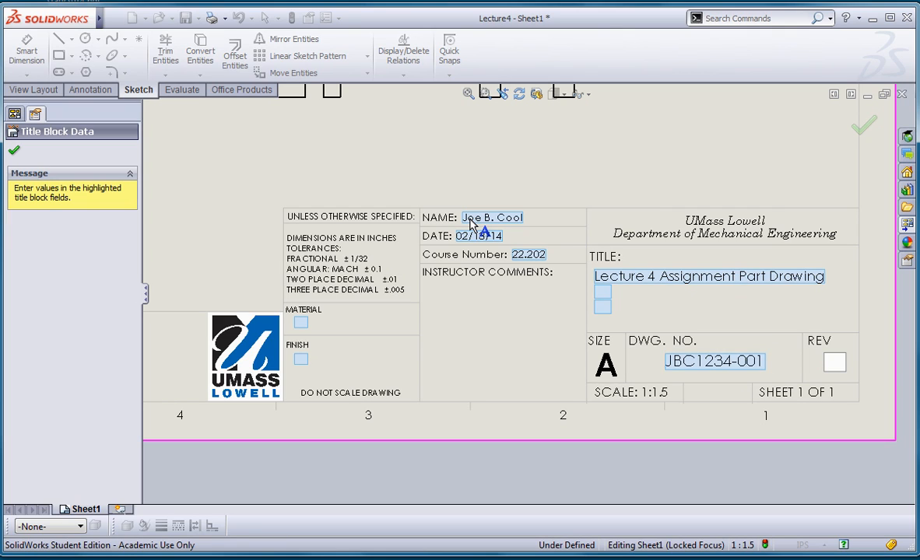
text(A)
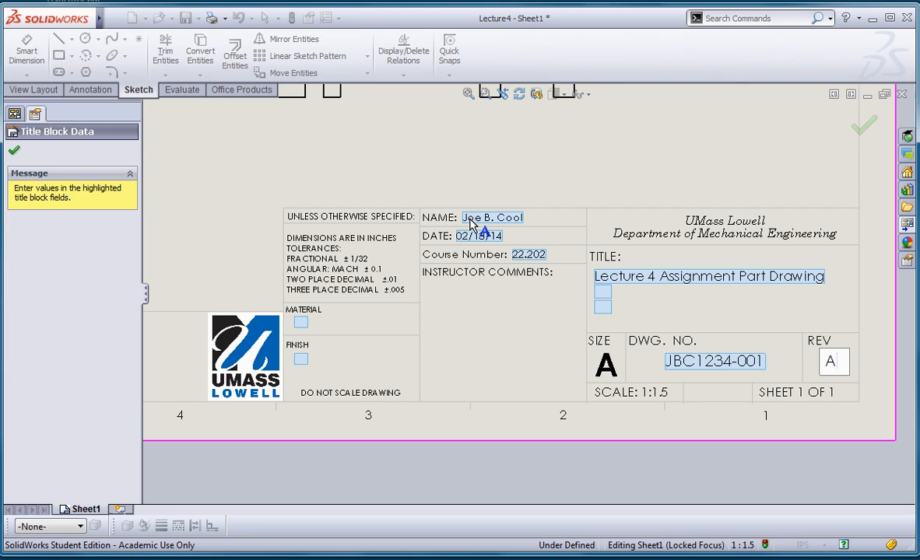
Fill in the title block material as Copper and the finish as N/A, and finish editing the title block data
key(Tab)
text(Co)
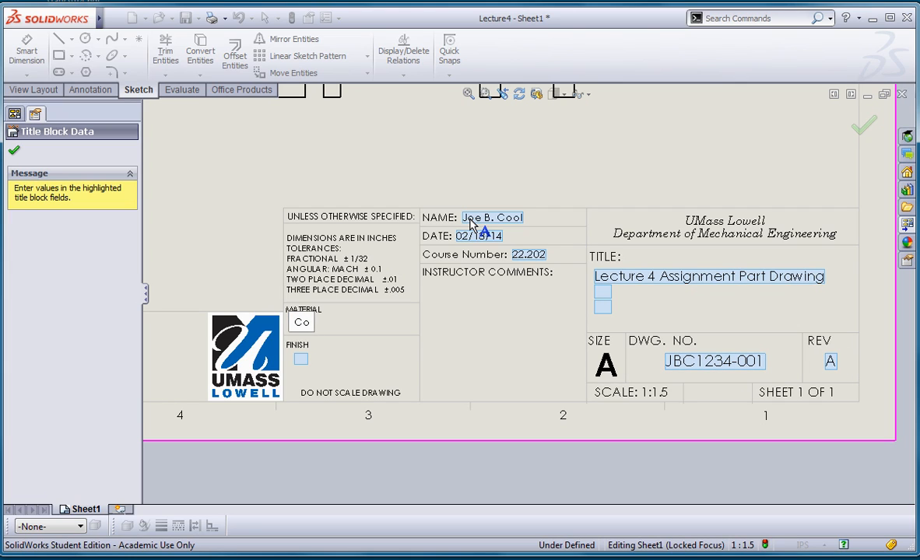
text(pper)
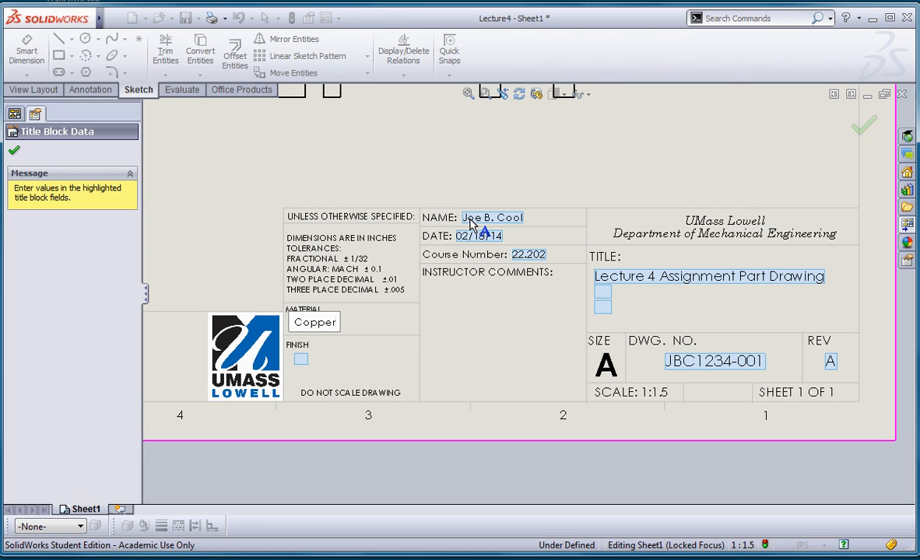
key(Tab)
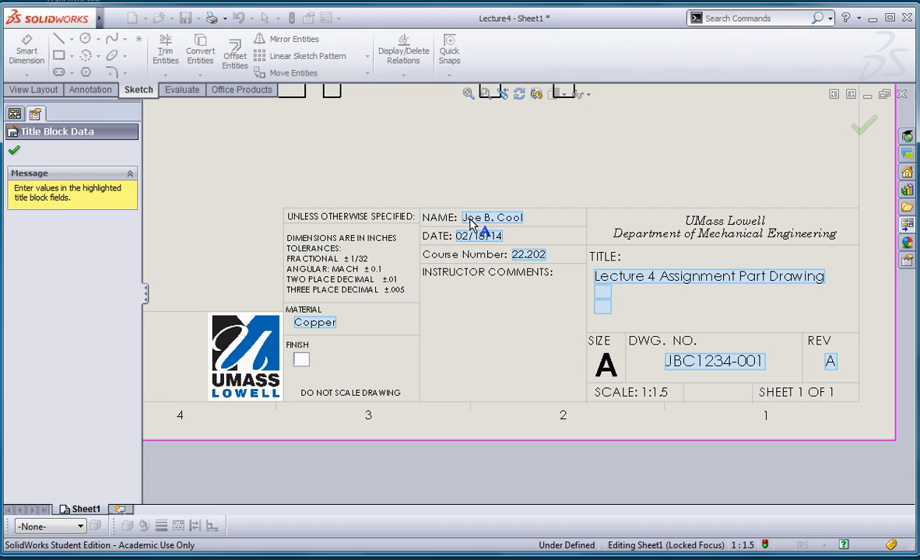
text(N/A)
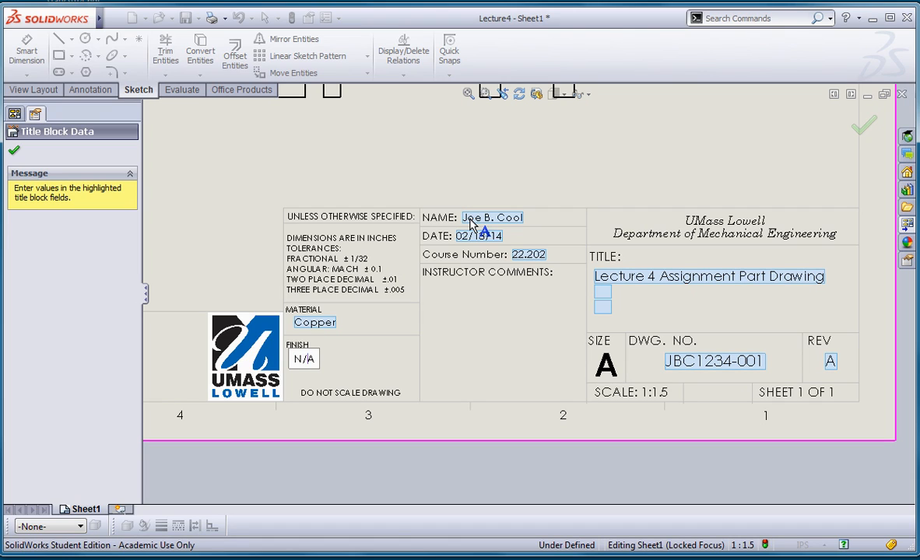
click(470, 222)
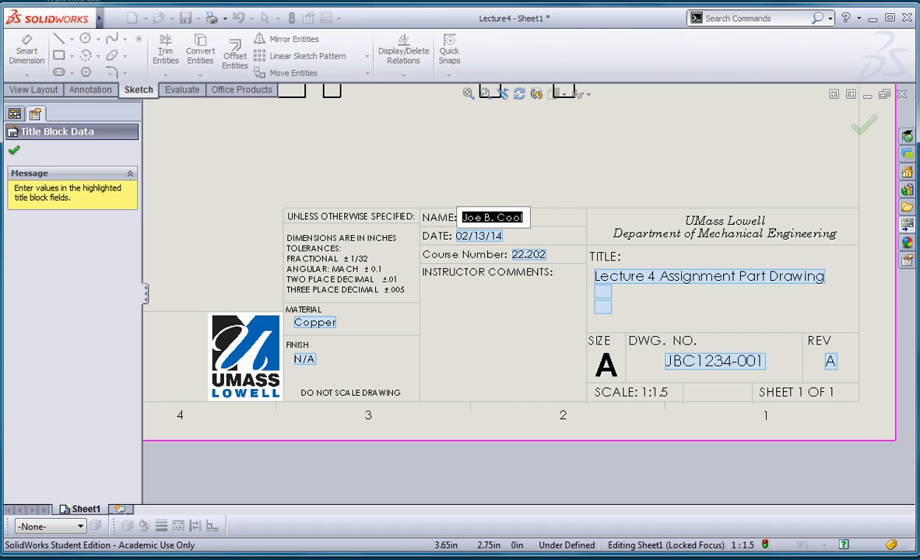
click(13, 151)
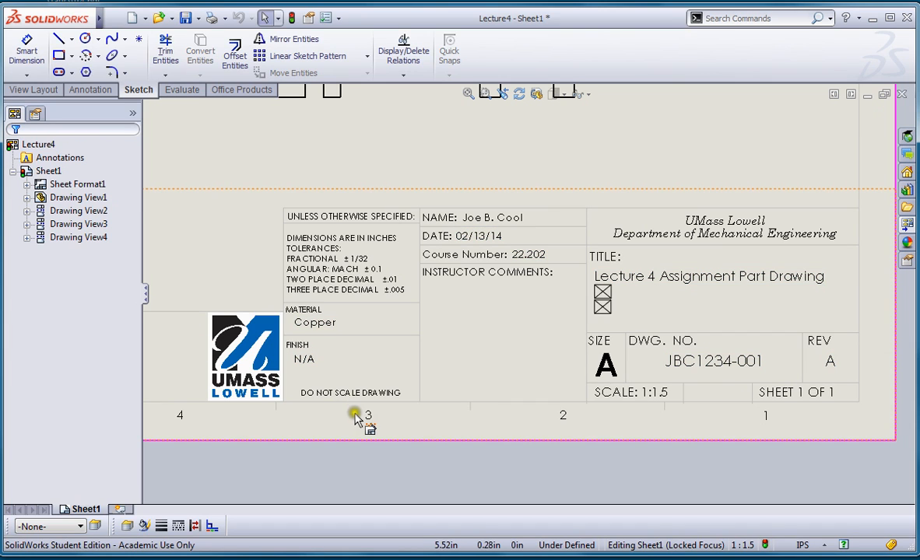
Import the model dimensions of the base extrusion into the front view with Model Items, using Selected feature as the source
scroll(685, 233, down, 3)
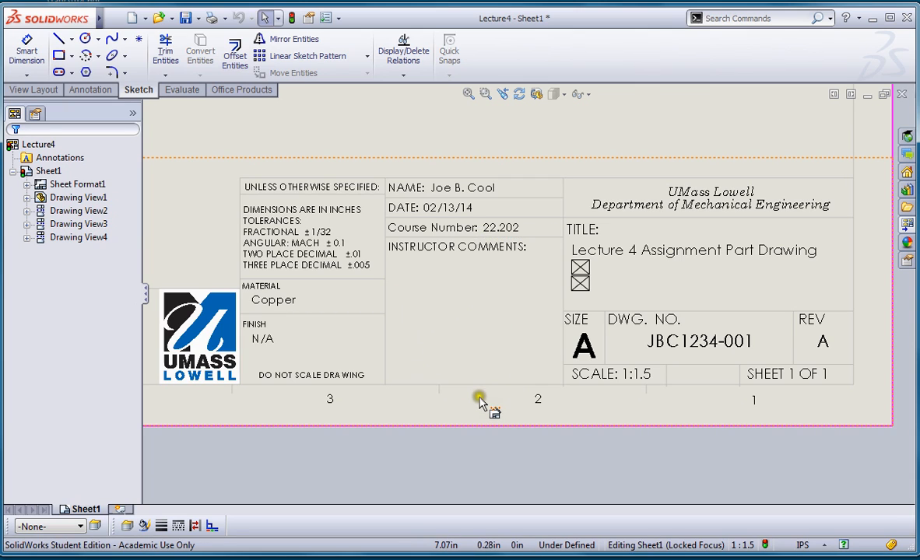
scroll(623, 425, up, 6)
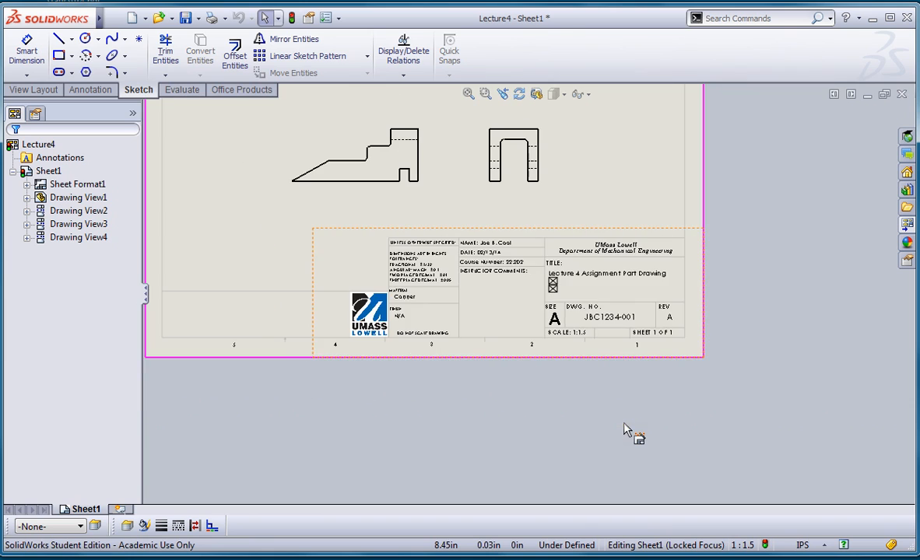
scroll(492, 230, down, 5)
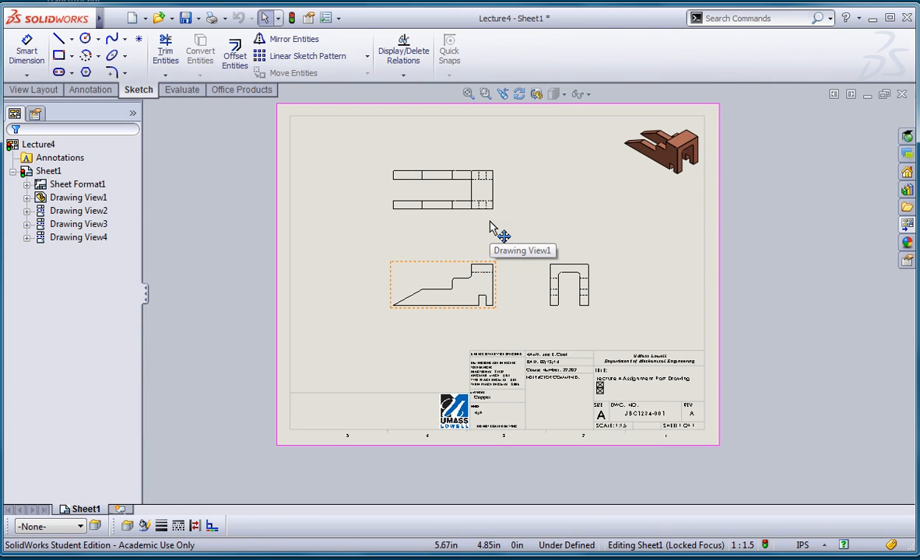
scroll(451, 331, down, 4)
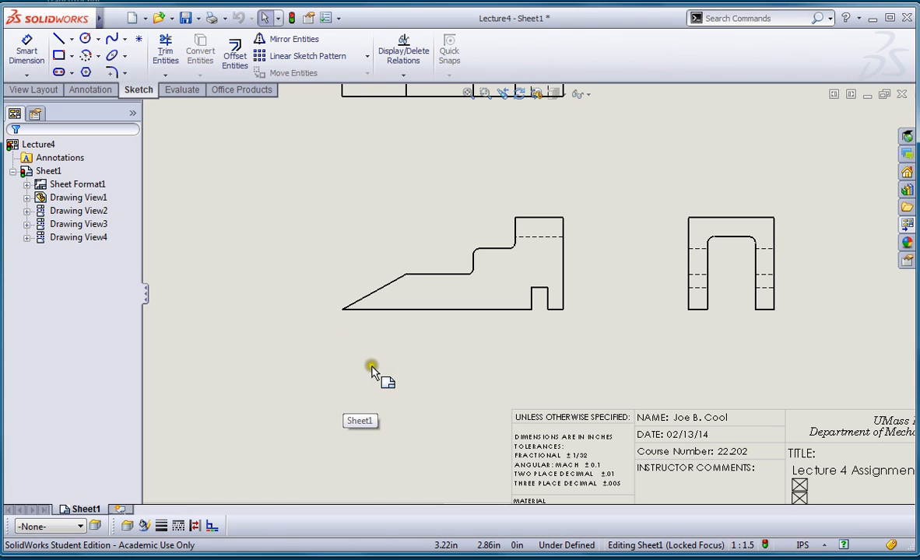
click(409, 325)
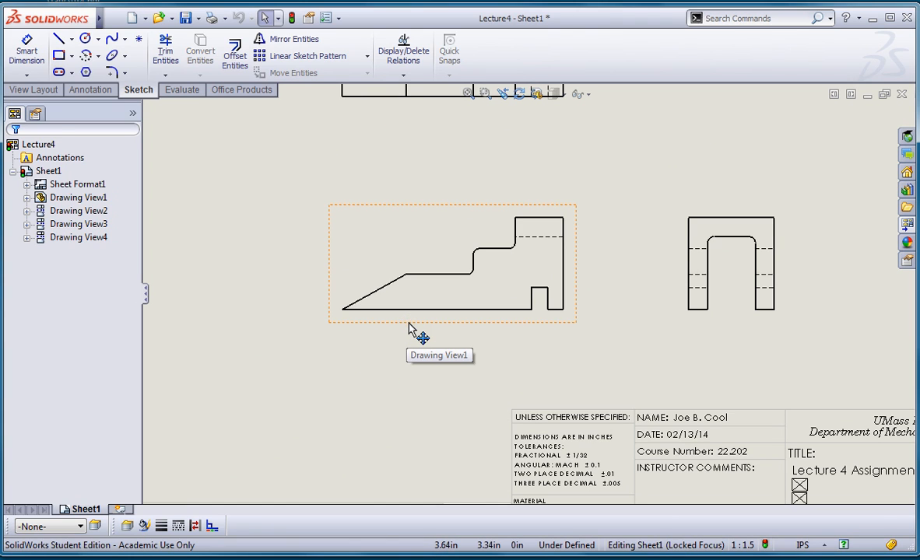
click(408, 325)
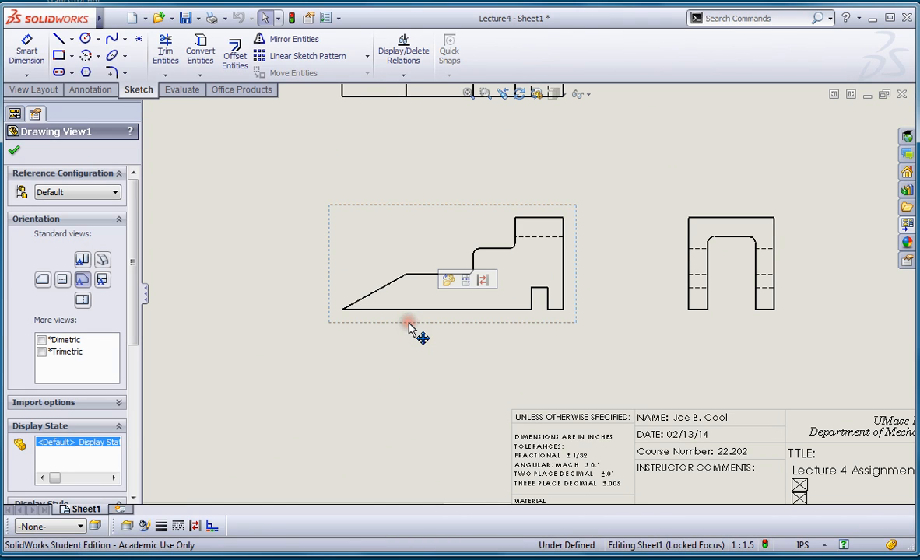
click(82, 89)
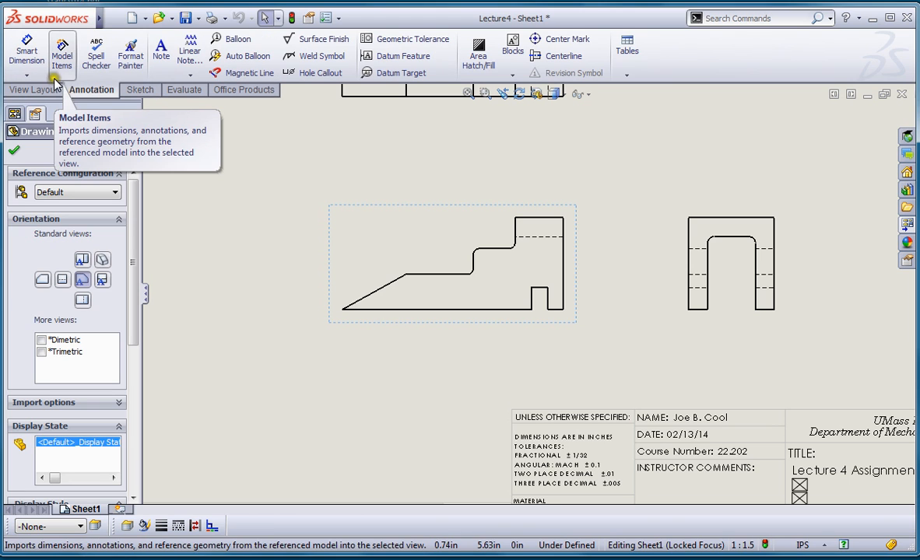
click(62, 59)
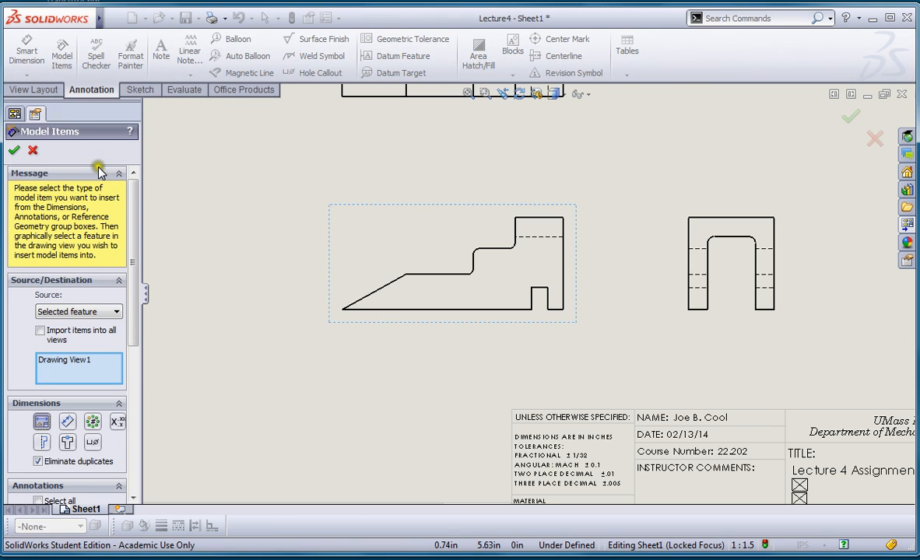
drag(133, 190, 133, 238)
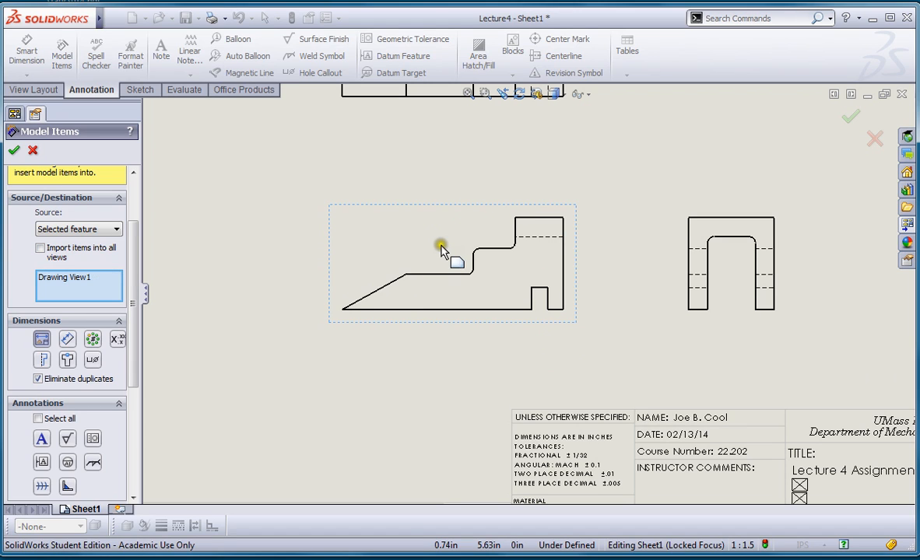
click(94, 230)
click(70, 251)
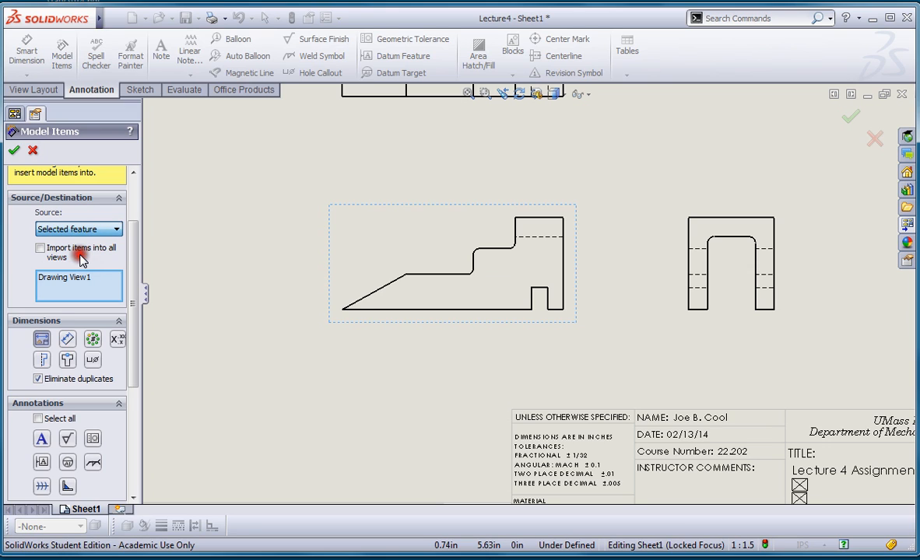
click(419, 311)
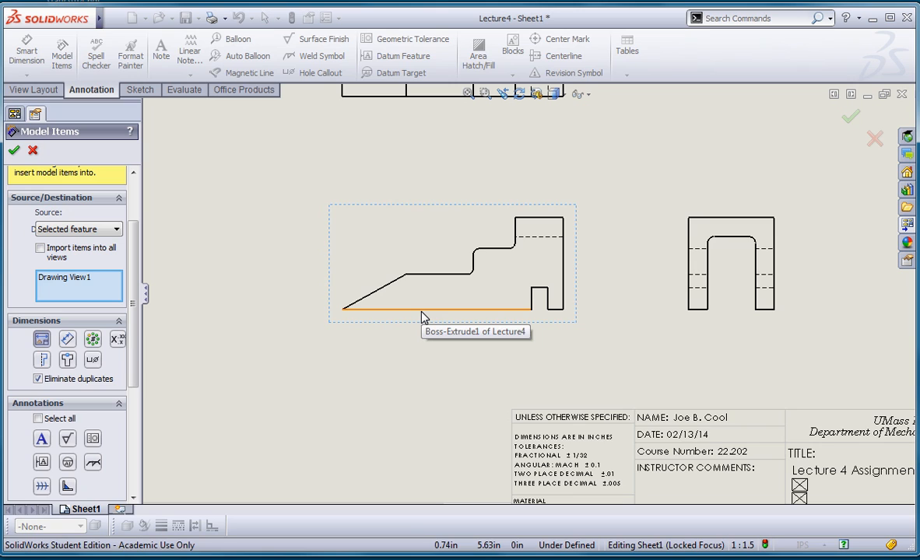
click(422, 317)
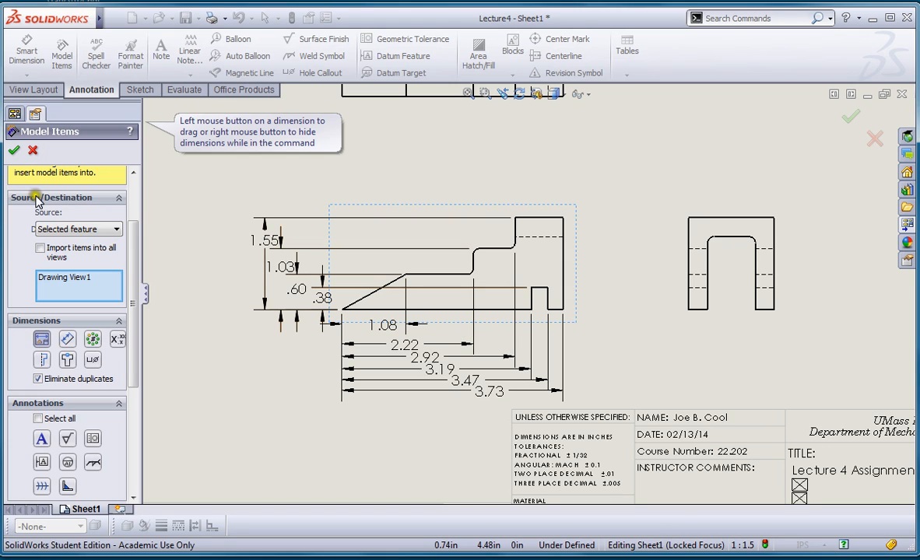
click(16, 151)
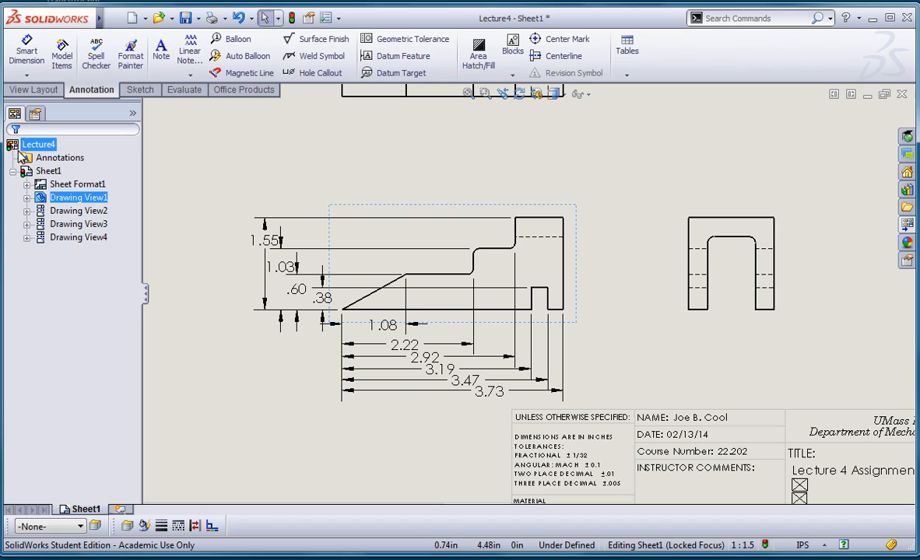
Select all of the front view's dimensions and apply Auto Arrange to space them out
mouse_move(71, 199)
mouse_down()
mouse_move(269, 318)
mouse_move(588, 362)
mouse_move(547, 329)
mouse_move(604, 365)
mouse_move(211, 326)
mouse_move(218, 318)
mouse_move(596, 386)
mouse_move(632, 404)
mouse_up()
click(246, 433)
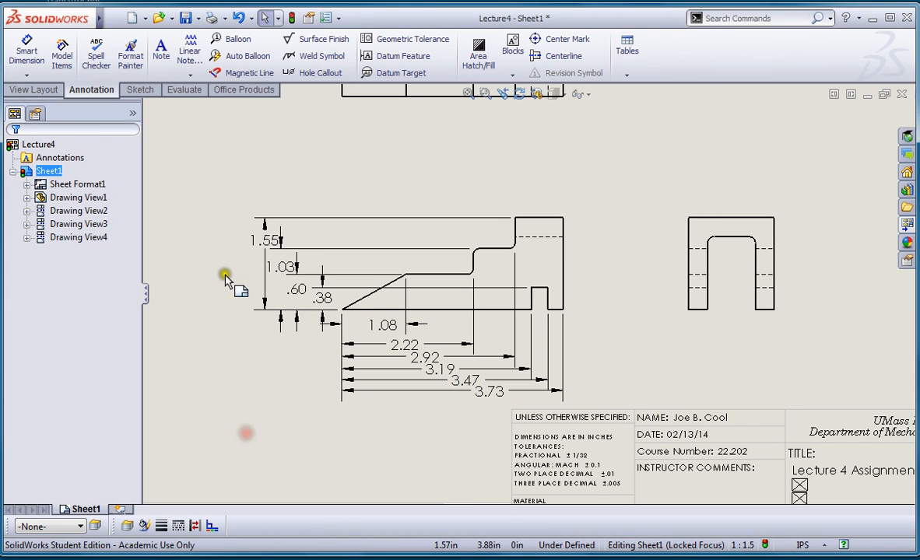
drag(201, 189, 634, 406)
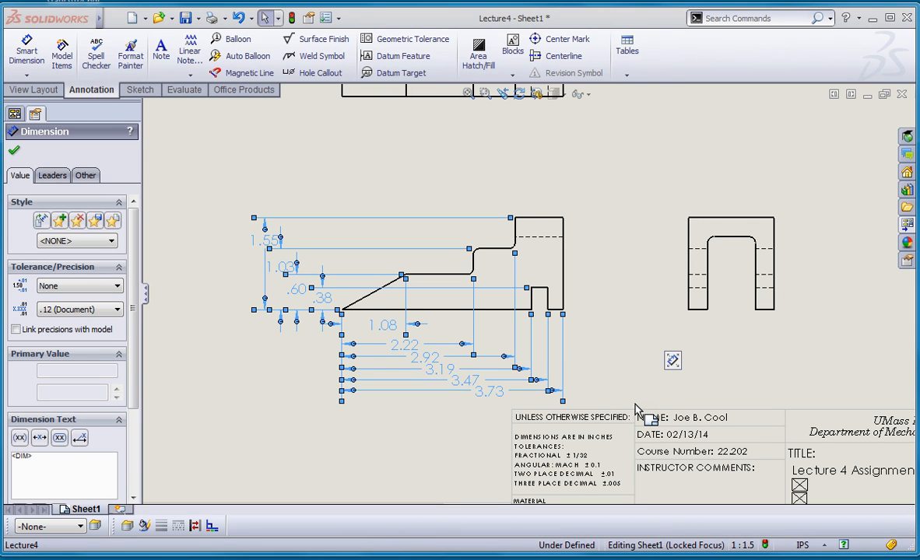
right_click(494, 343)
mouse_move(568, 526)
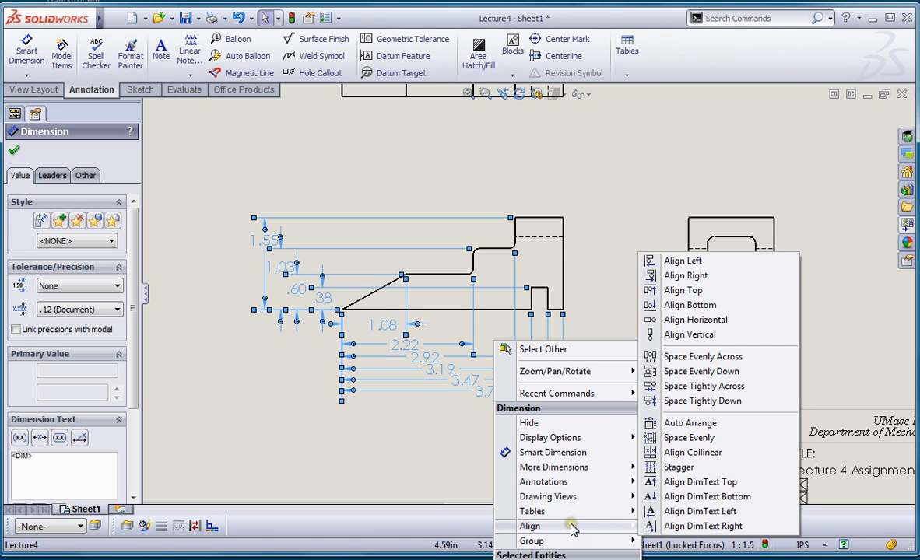
click(676, 424)
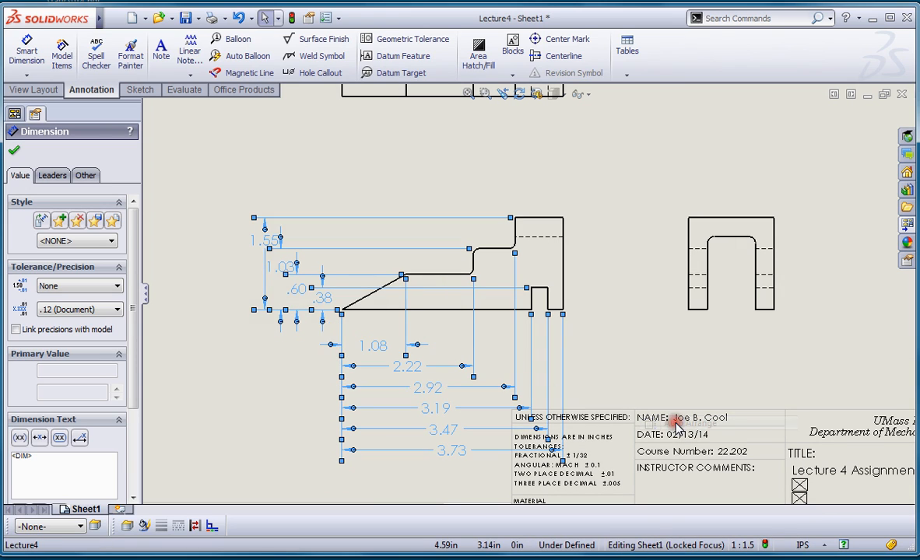
click(280, 439)
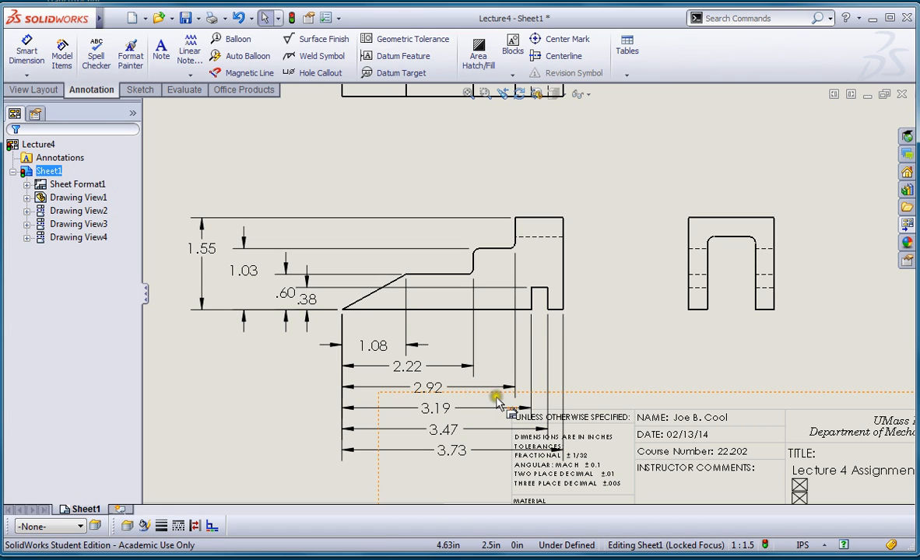
Move the front view up and slightly to the right so its dimensions clear the title block
scroll(493, 314, up, 3)
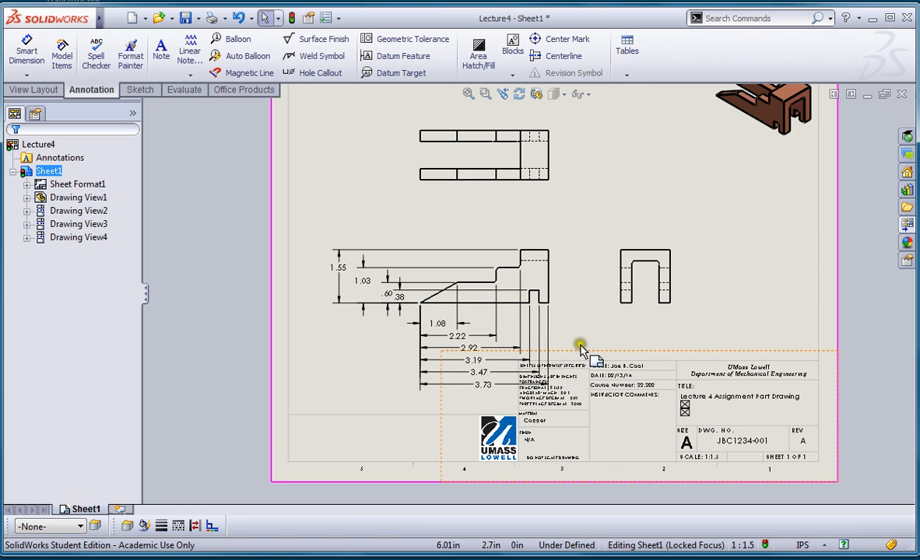
mouse_move(543, 252)
mouse_down()
mouse_move(538, 230)
mouse_move(541, 207)
mouse_move(548, 210)
mouse_up()
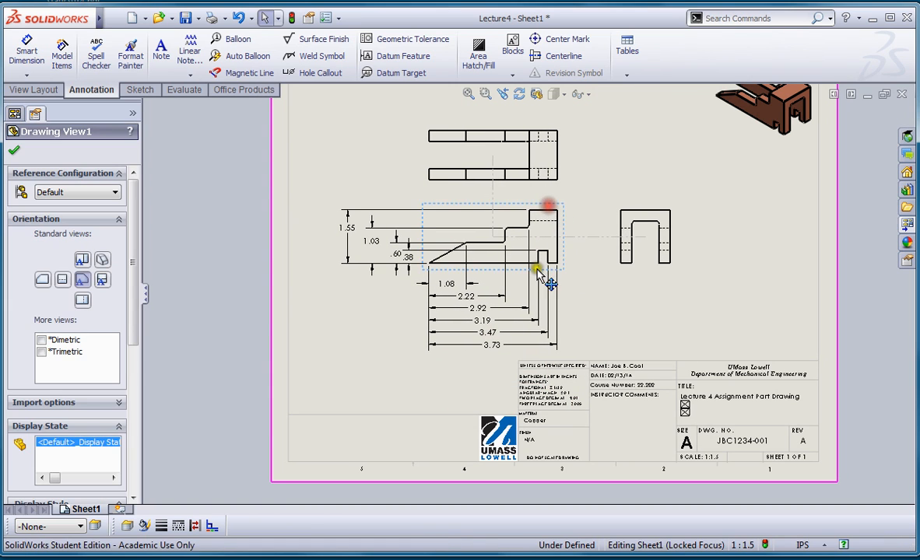
Stagger the front view's horizontal dimension texts, moving 3.73 and 3.47 to the right and 2.92 and 2.22 to the left
scroll(509, 383, down, 6)
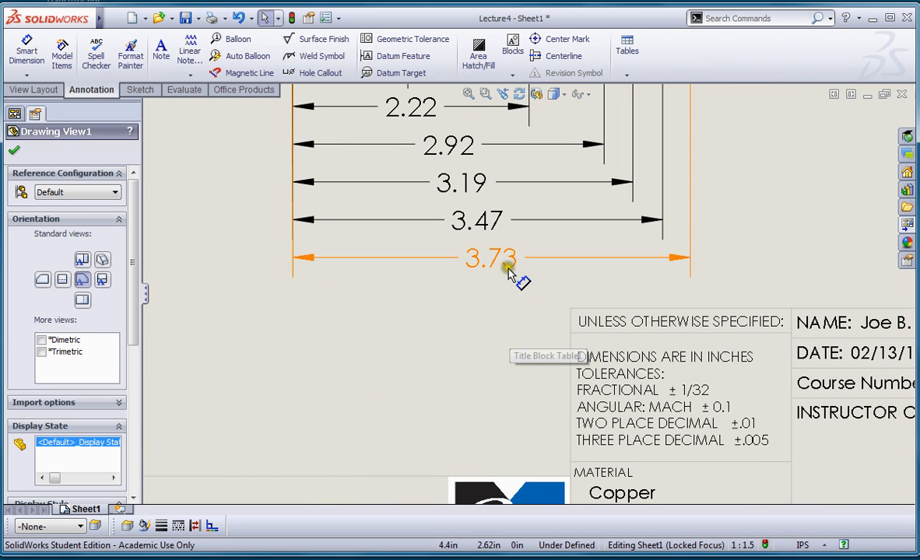
drag(514, 268, 622, 261)
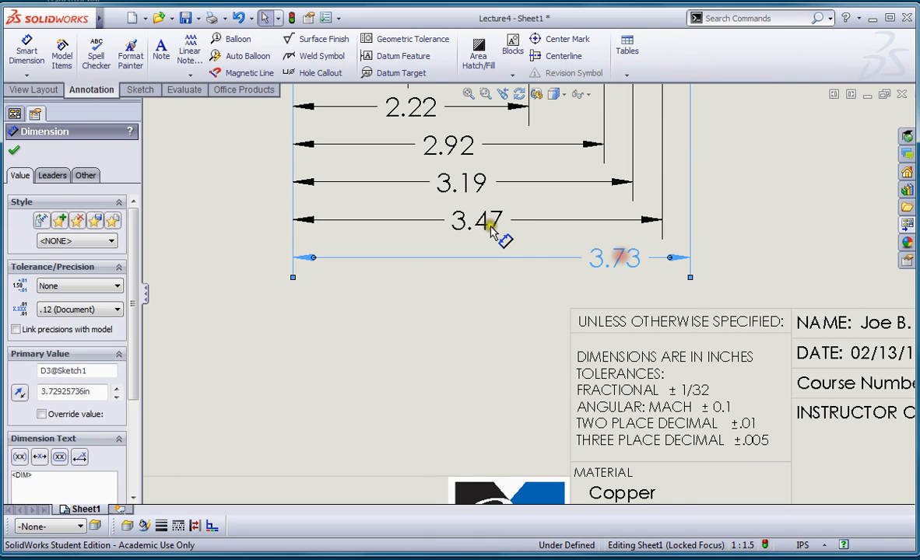
drag(476, 219, 535, 221)
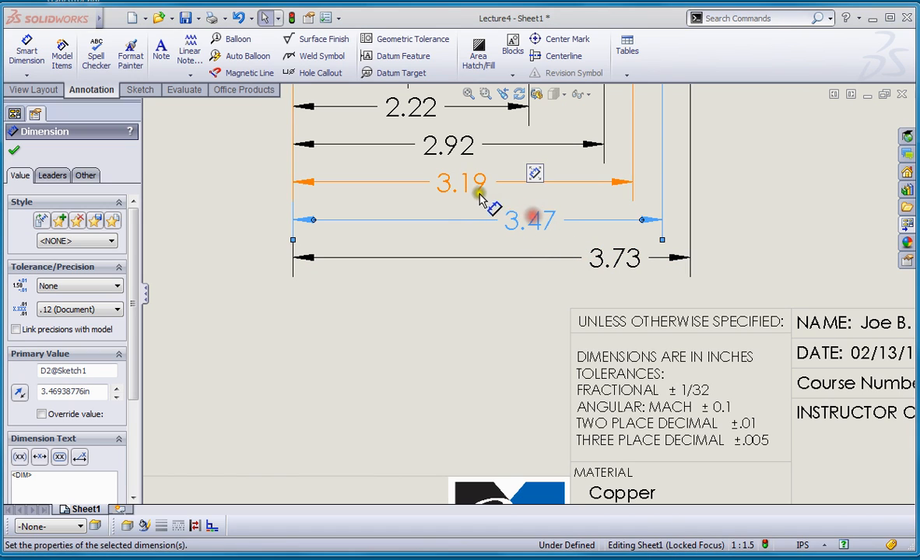
click(396, 147)
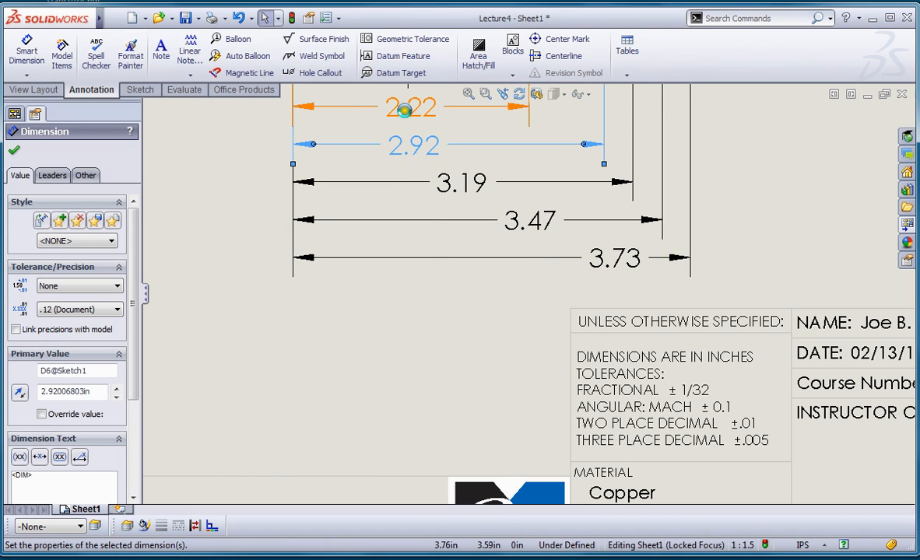
drag(393, 106, 364, 106)
Shift the .60 height dimension slightly left, between the 1.03 and .38 dimensions beside the front view
scroll(300, 240, up, 5)
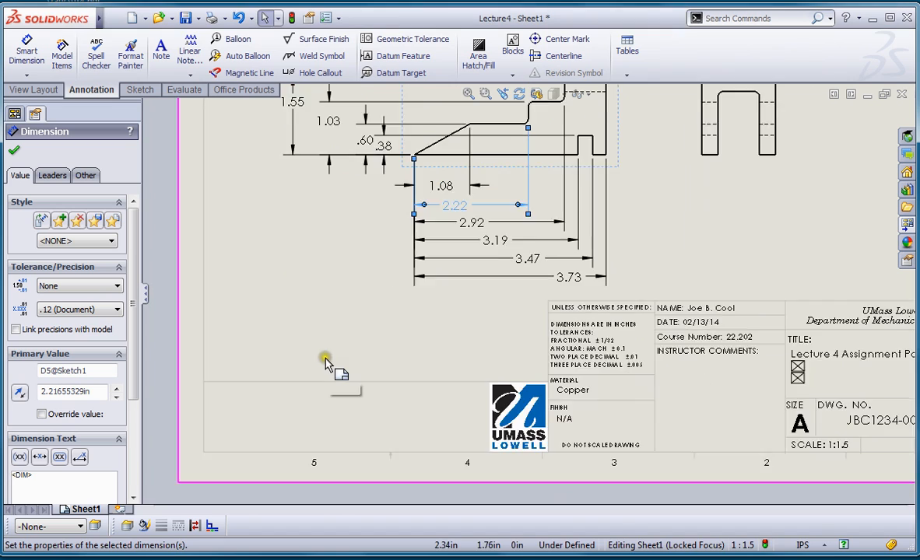
scroll(406, 168, down, 3)
scroll(413, 170, down, 2)
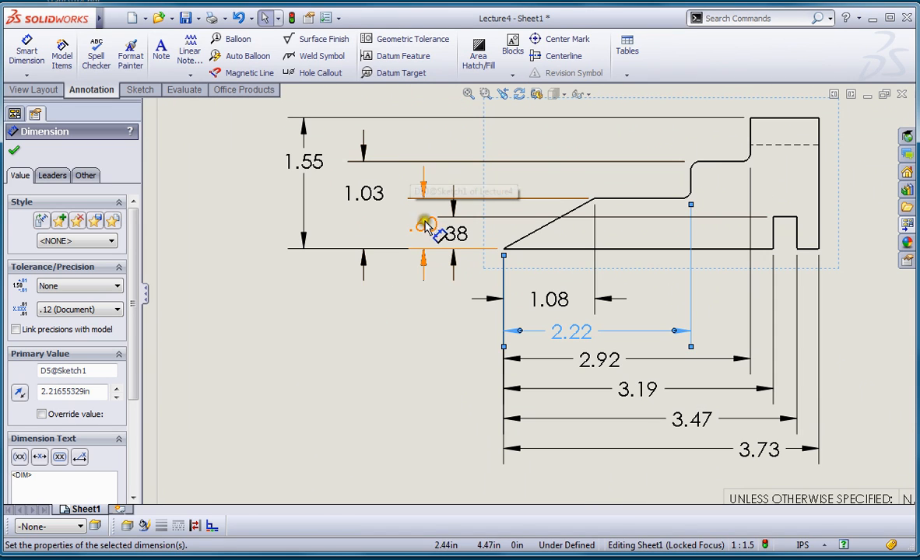
click(417, 224)
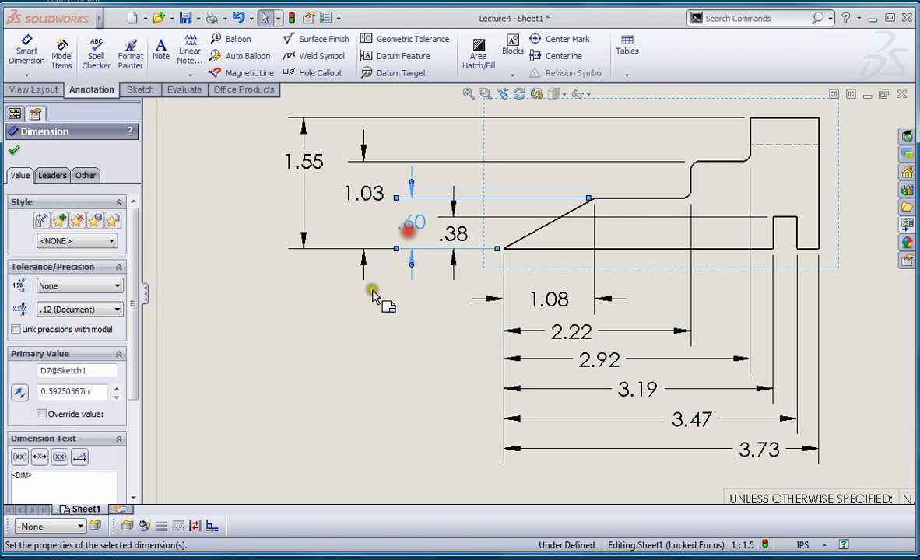
click(335, 351)
Import the model dimensions of the U-shaped cutout into the right view with Model Items, using Selected feature as the source
scroll(333, 354, up, 1)
scroll(335, 354, up, 5)
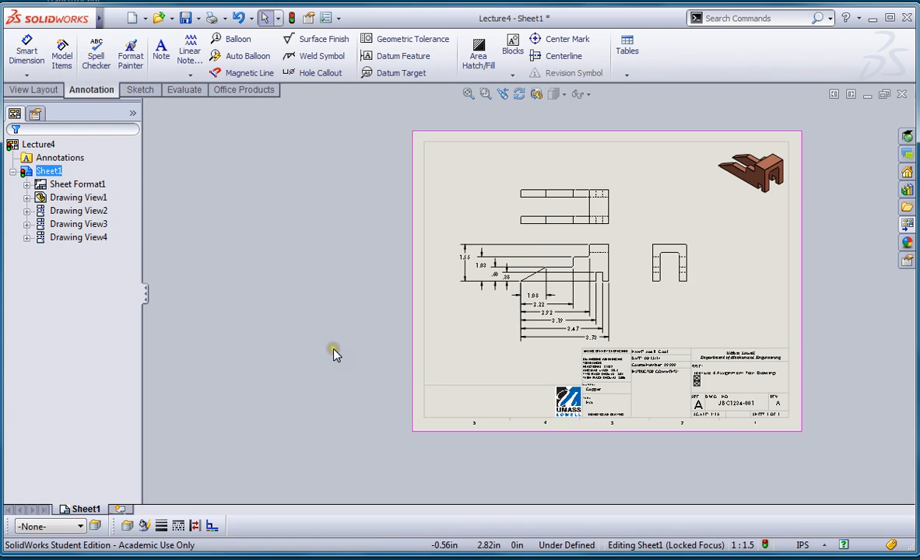
scroll(676, 273, down, 3)
scroll(604, 279, down, 6)
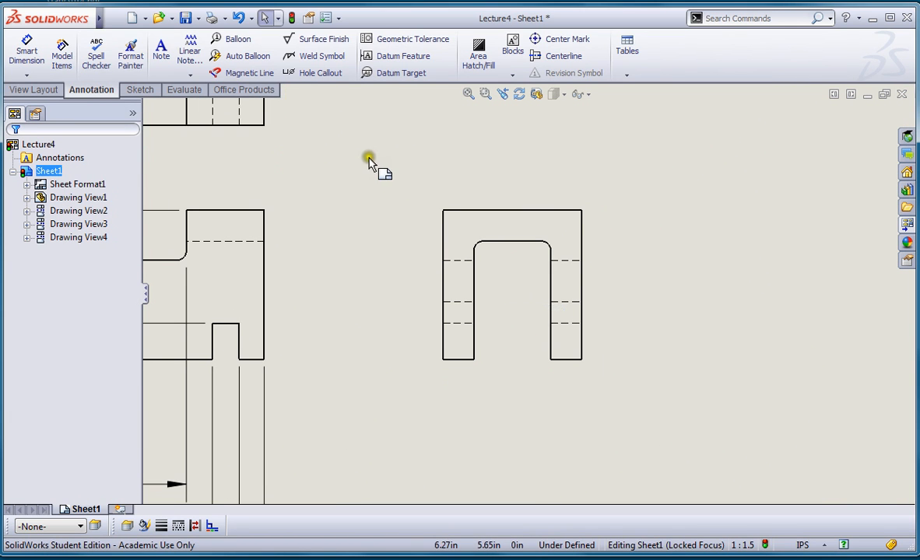
click(464, 179)
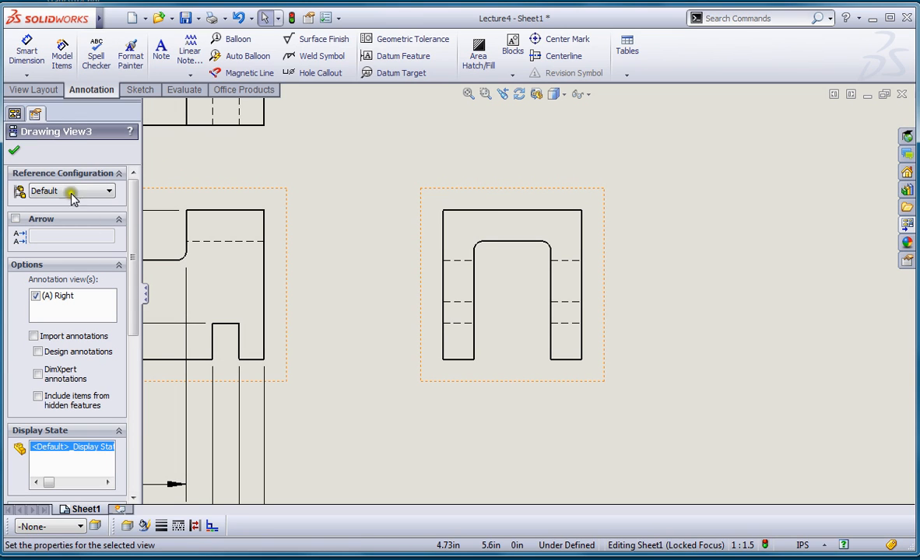
click(62, 51)
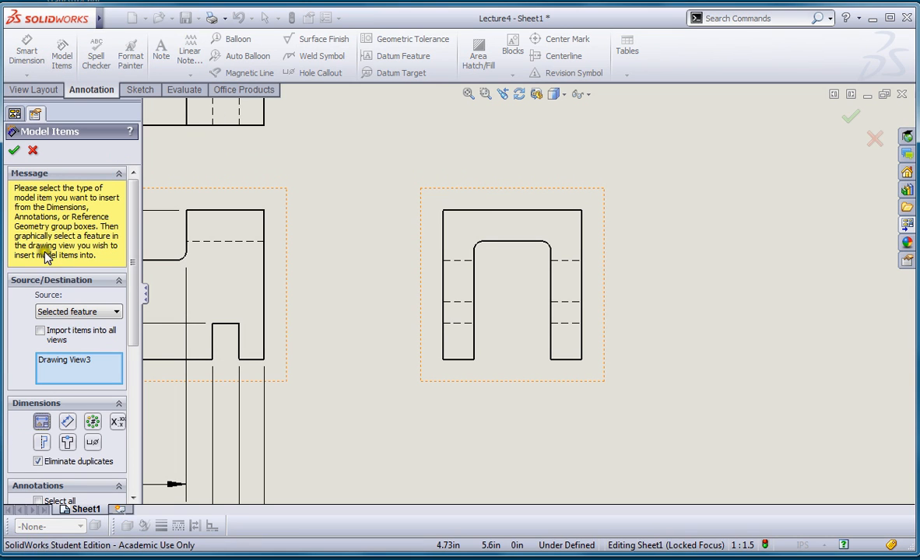
click(511, 248)
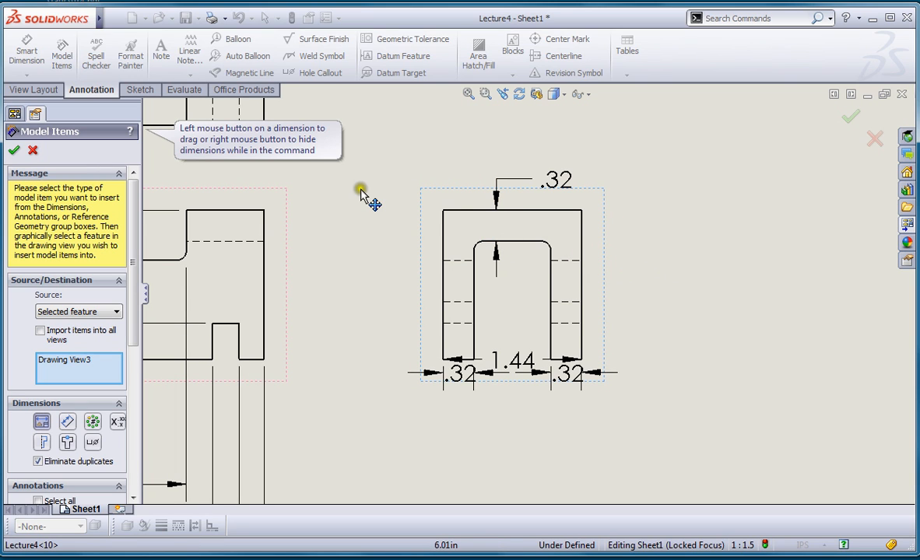
click(14, 150)
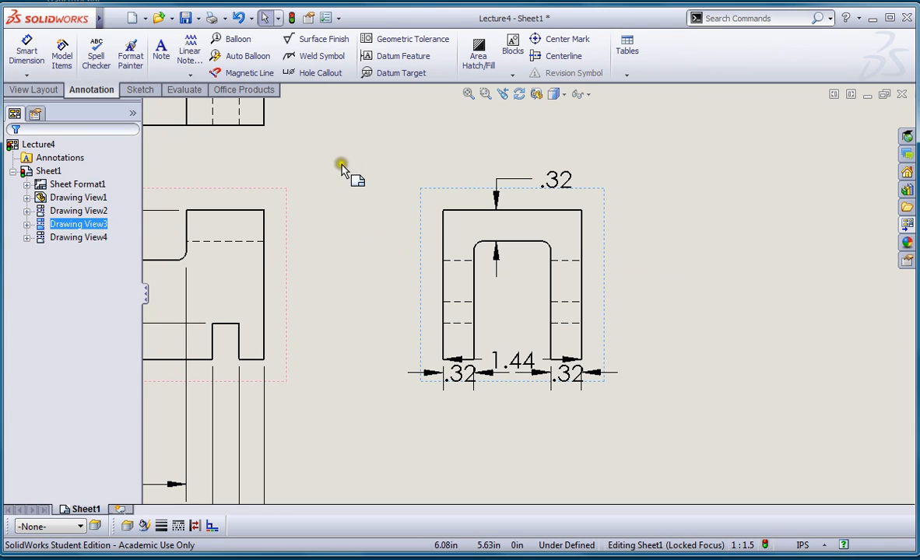
Select all of the right view's dimensions and apply Auto Arrange to space them out
mouse_move(341, 133)
mouse_down()
mouse_move(646, 350)
mouse_move(675, 420)
mouse_up()
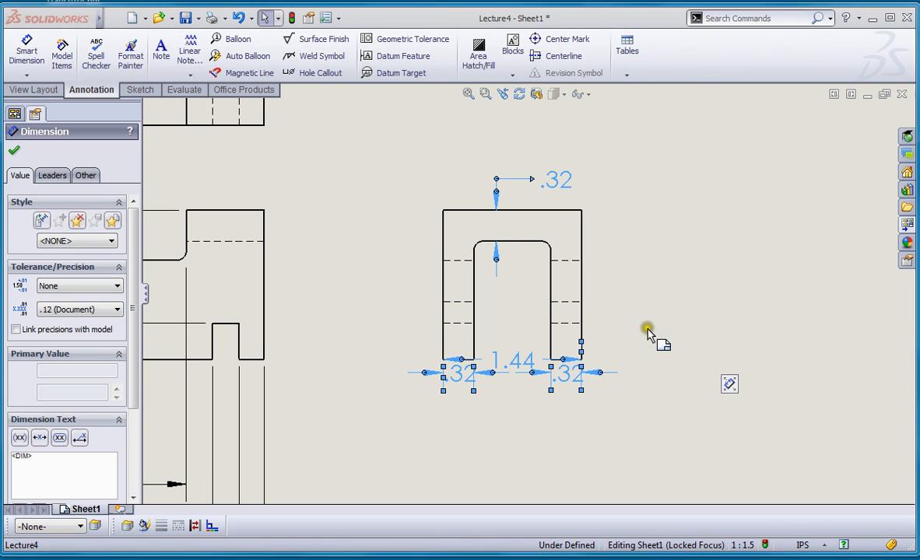
right_click(647, 333)
mouse_move(708, 510)
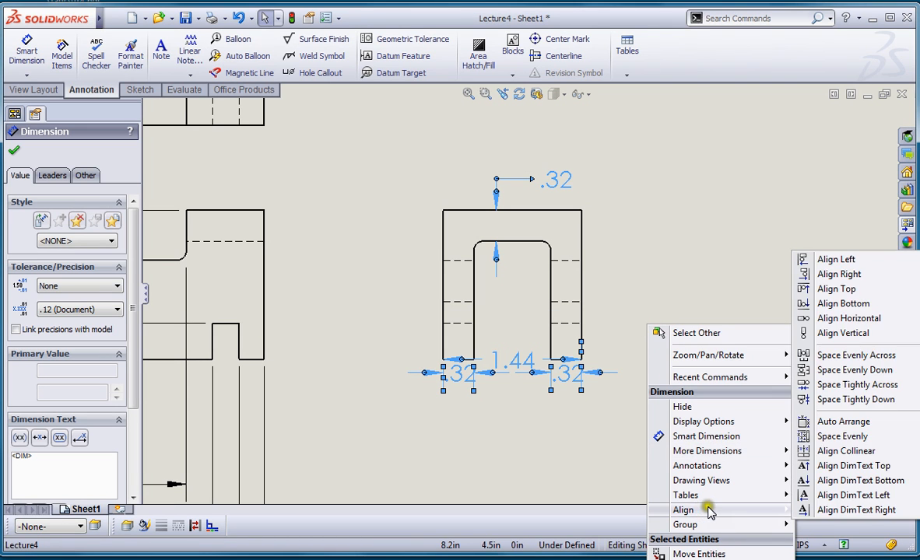
click(830, 421)
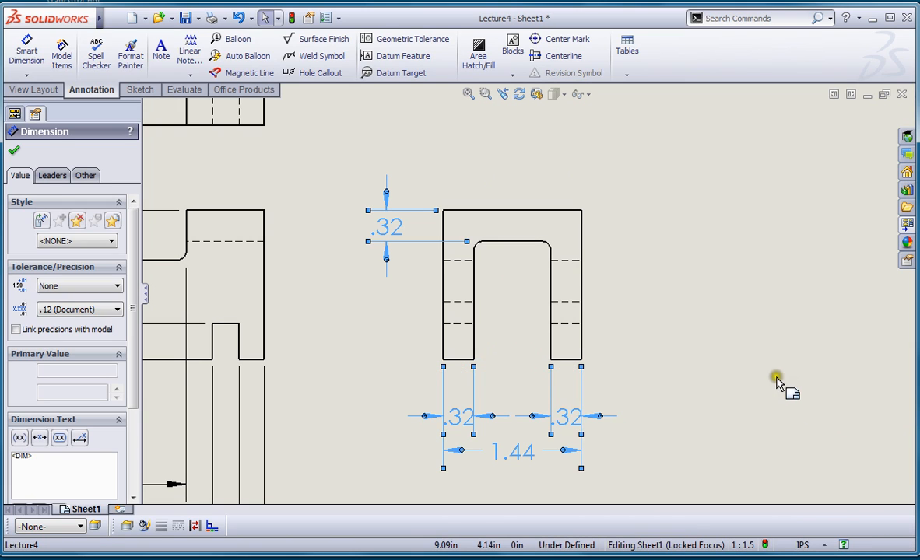
click(753, 368)
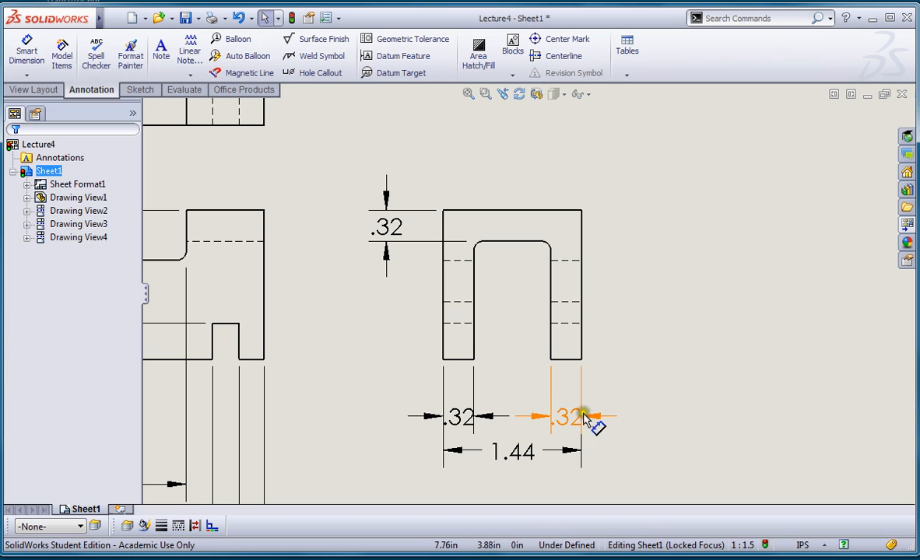
Move the two .32 leg-width texts of the right view outside their extension lines, aligned on one level
scroll(582, 426, down, 2)
scroll(557, 401, down, 2)
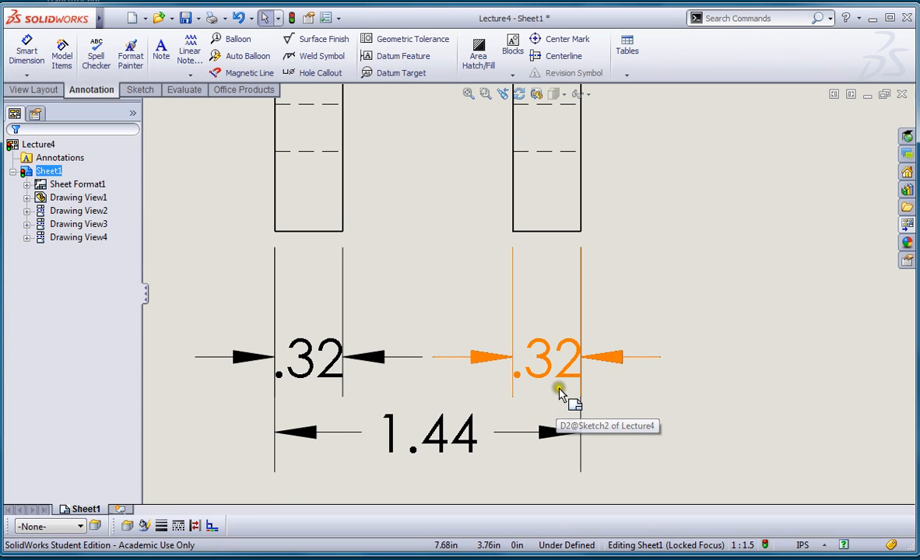
drag(589, 355, 695, 359)
scroll(576, 416, up, 2)
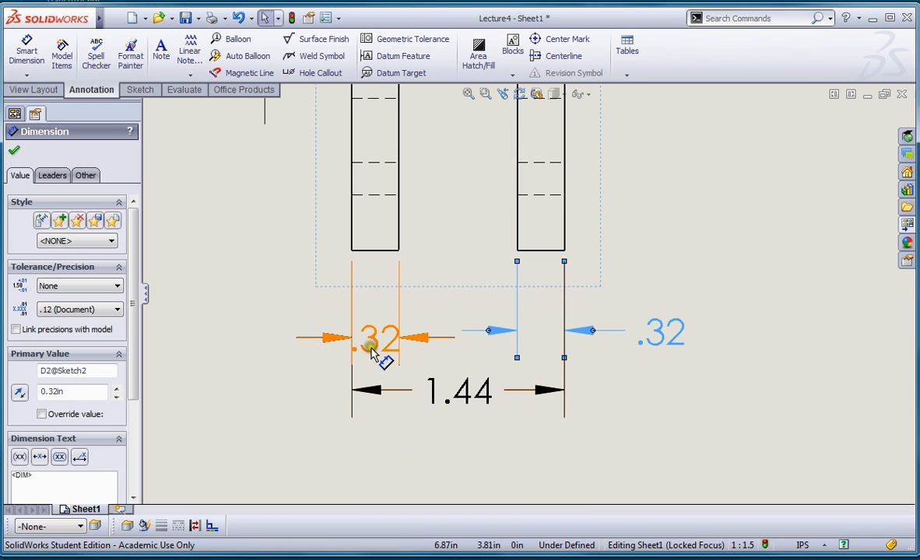
drag(362, 340, 254, 330)
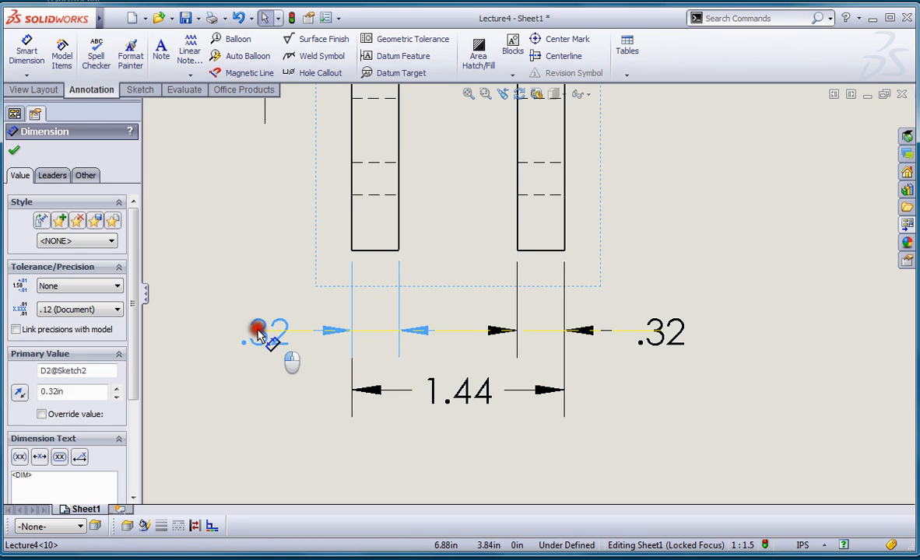
click(315, 460)
key(f)
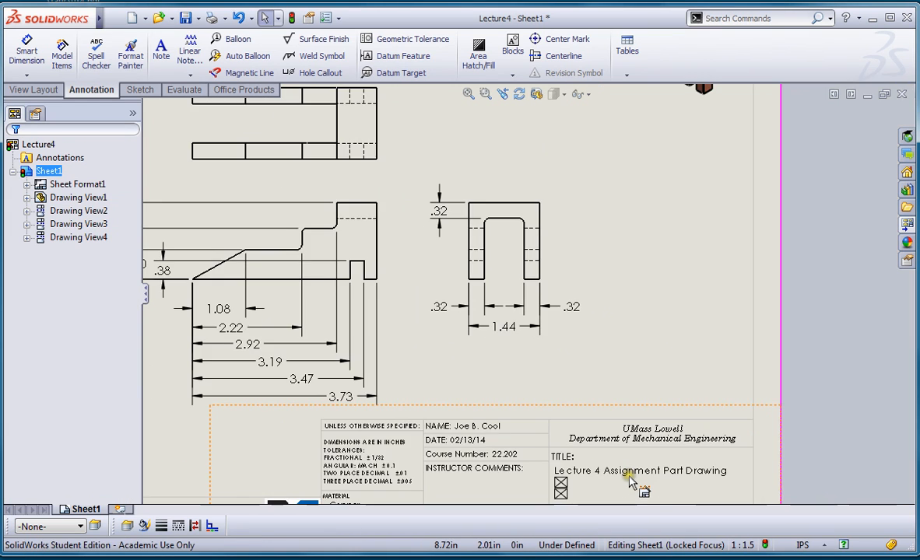
Move the top view slightly upward to make room for dimensions between it and the front view
scroll(629, 476, up, 1)
scroll(353, 191, down, 1)
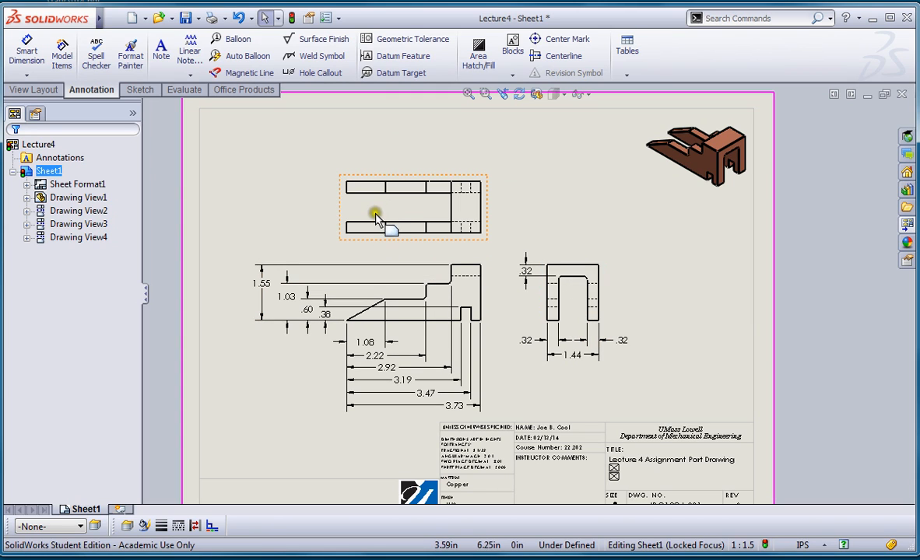
scroll(385, 241, down, 2)
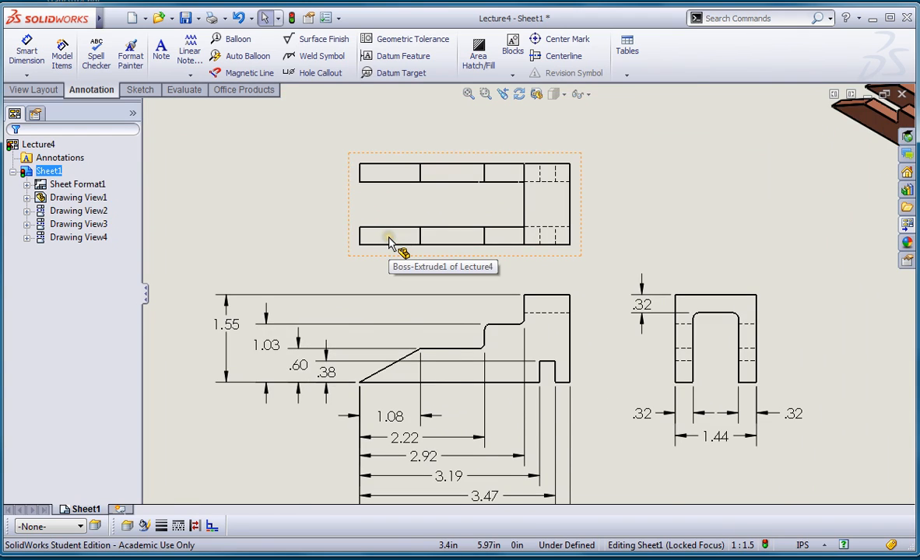
scroll(460, 207, up, 3)
drag(492, 218, 492, 197)
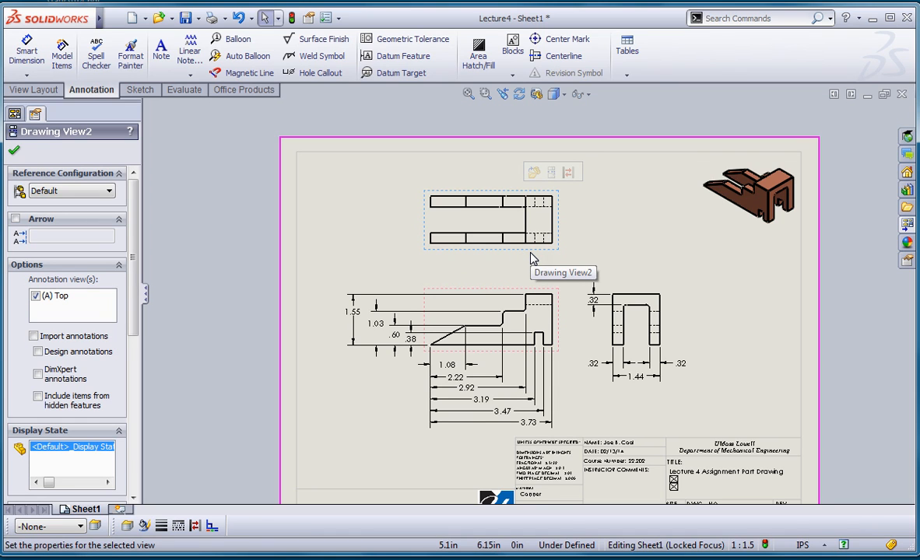
Dimension the arm length below the top view with Smart Dimension and add parentheses to mark it as a reference dimension
scroll(514, 243, down, 4)
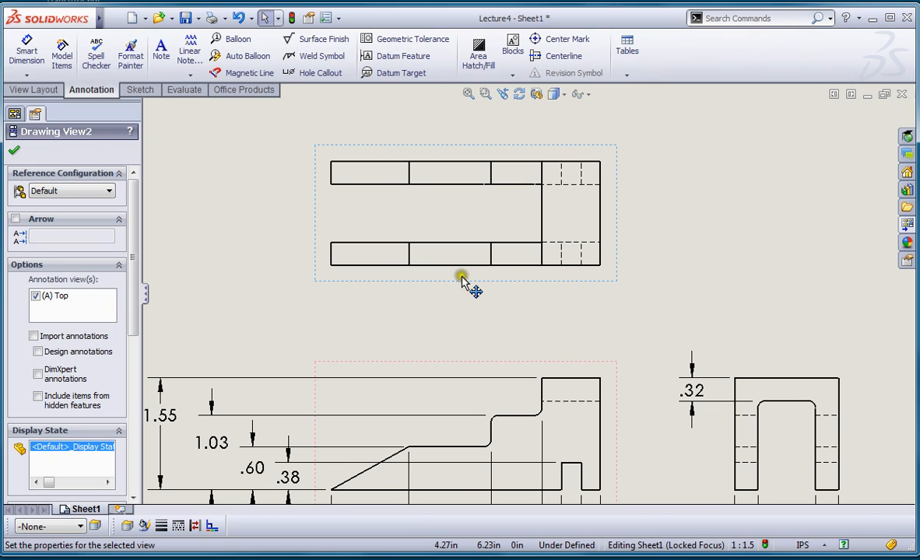
click(26, 54)
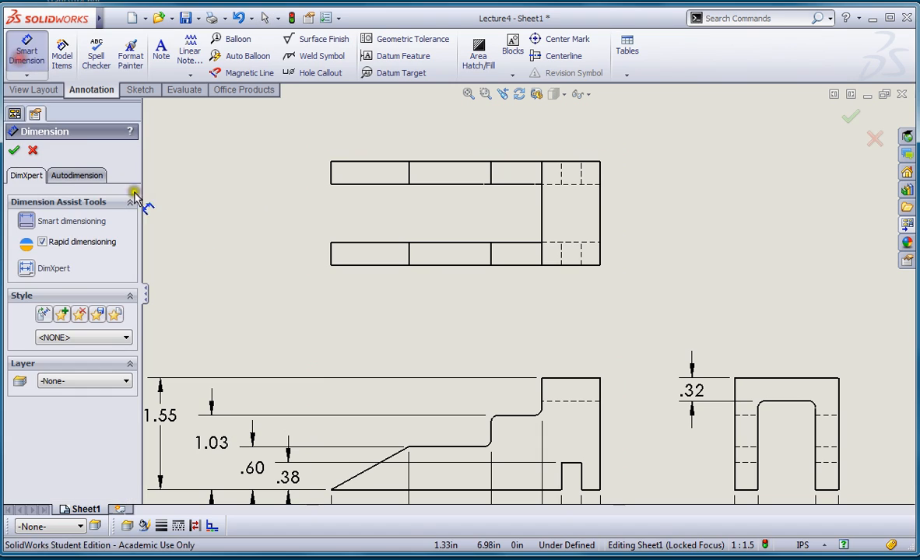
click(332, 255)
click(542, 216)
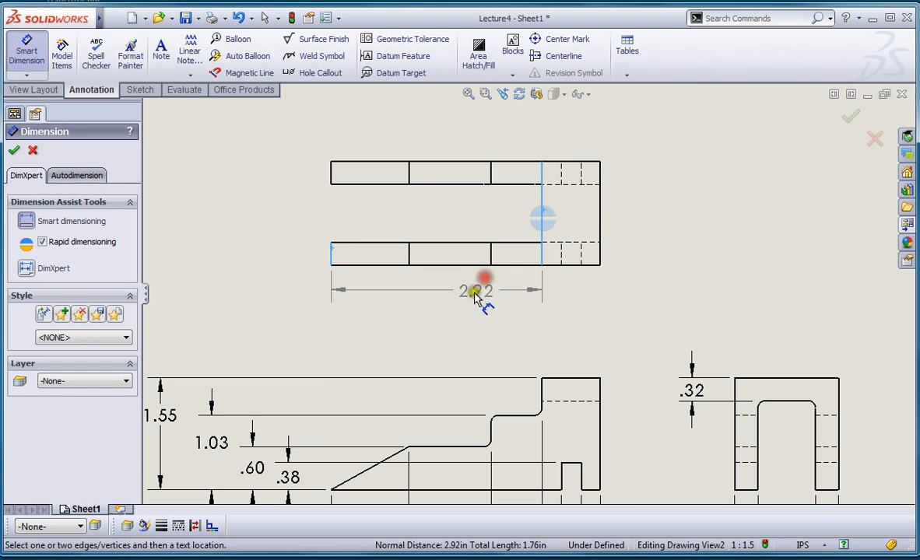
click(450, 309)
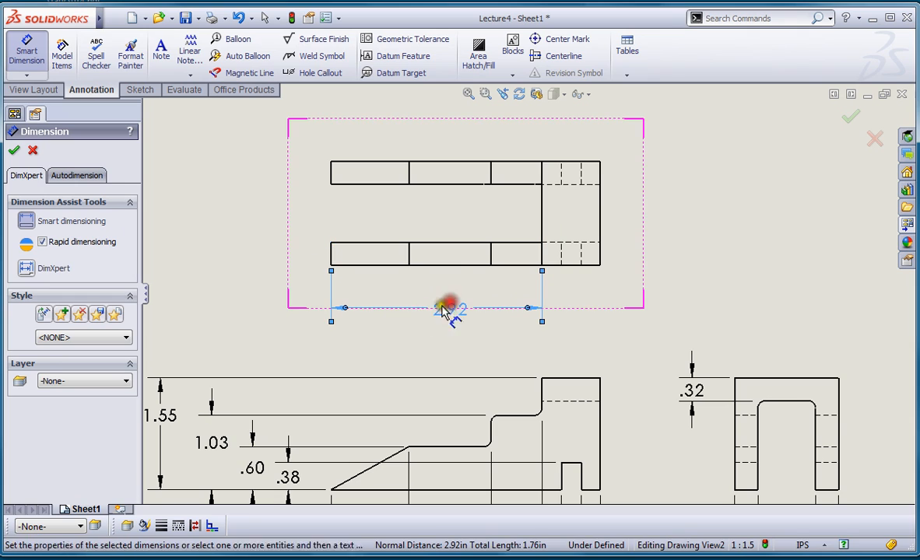
drag(132, 332, 117, 448)
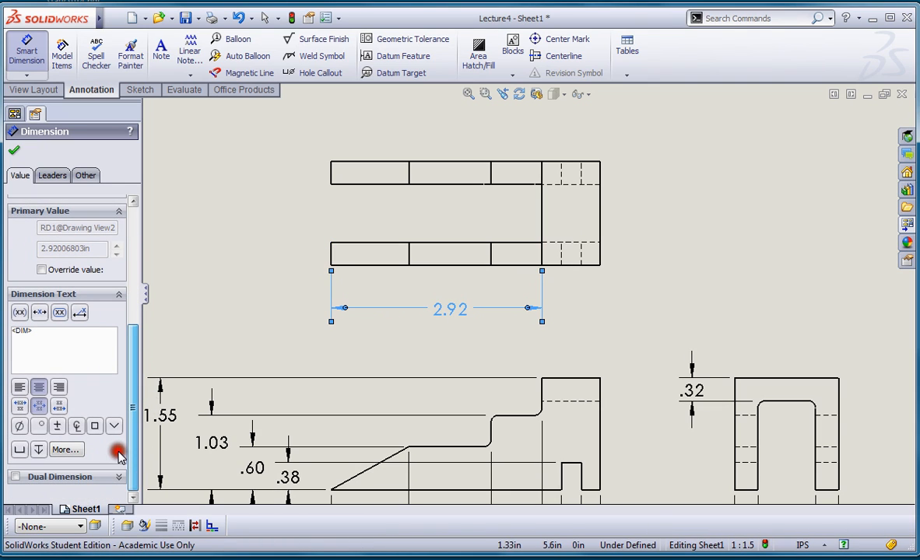
click(20, 313)
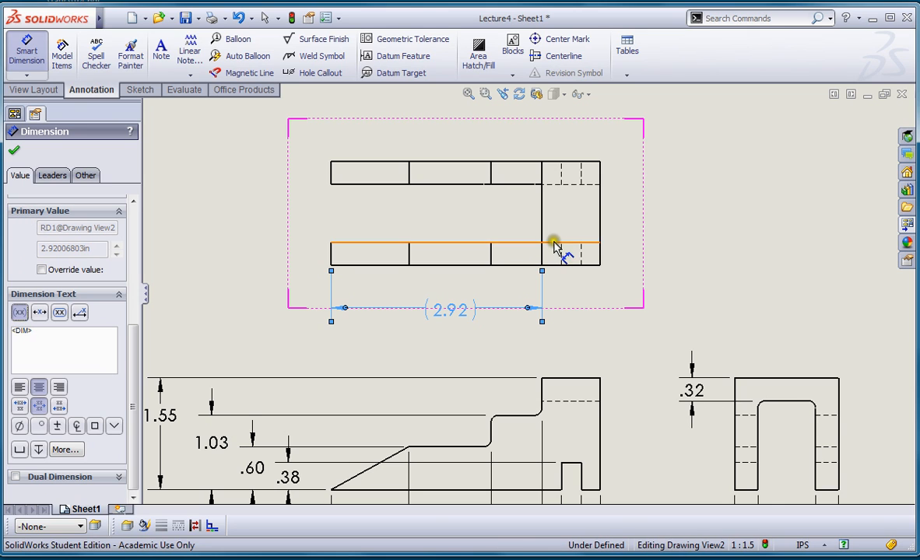
Dimension the slot width between the top view's two hidden lines, placing the text to their left, and add parentheses to it
scroll(589, 287, down, 2)
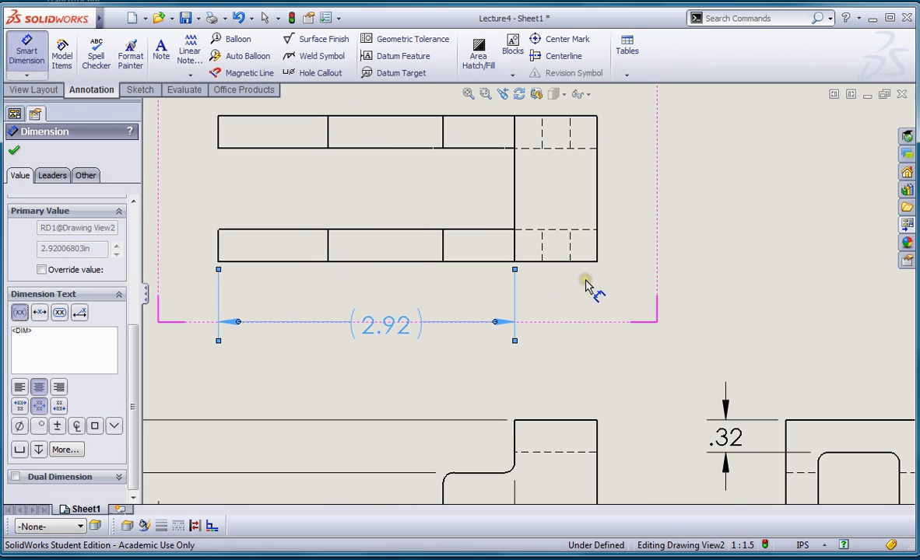
scroll(588, 285, down, 1)
click(532, 247)
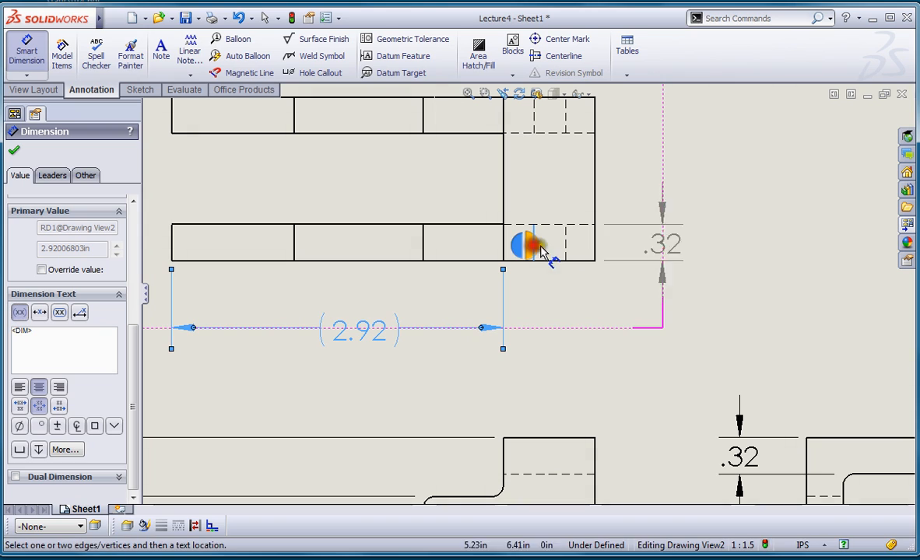
click(565, 254)
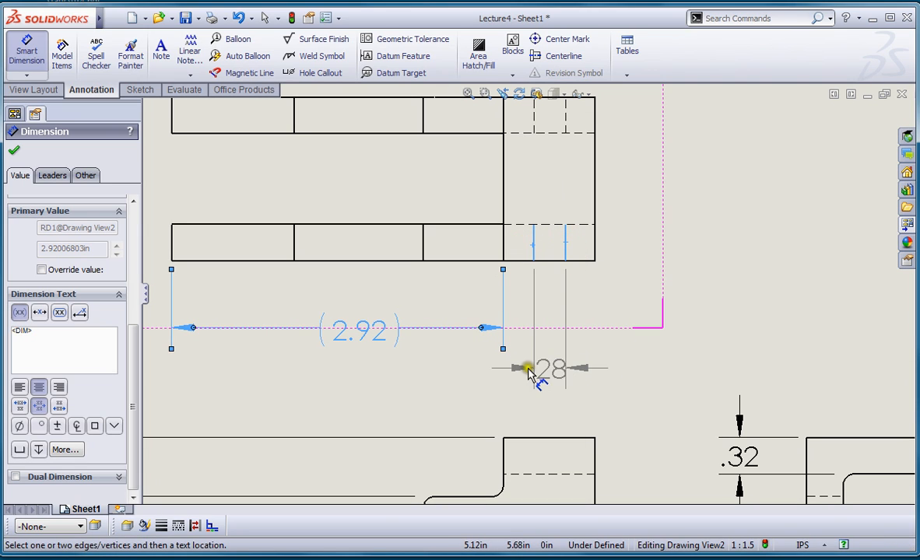
click(459, 370)
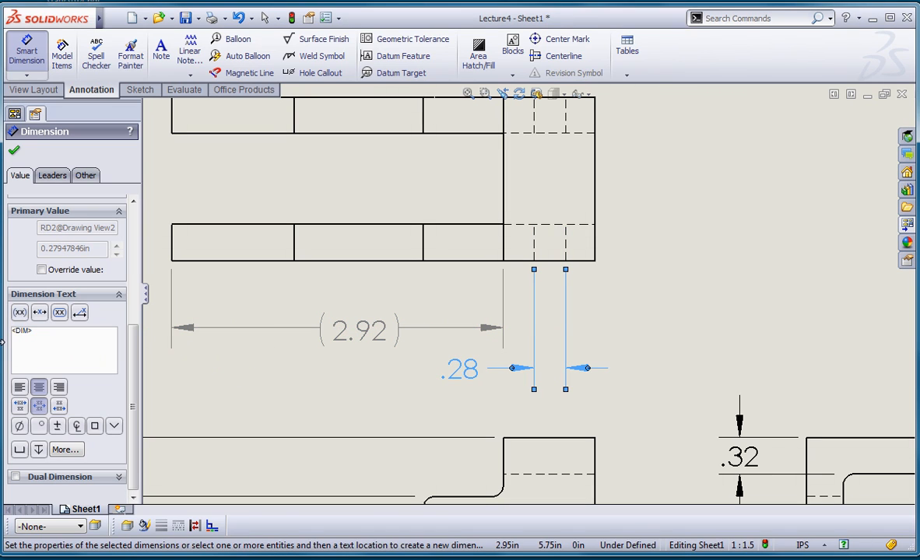
click(19, 314)
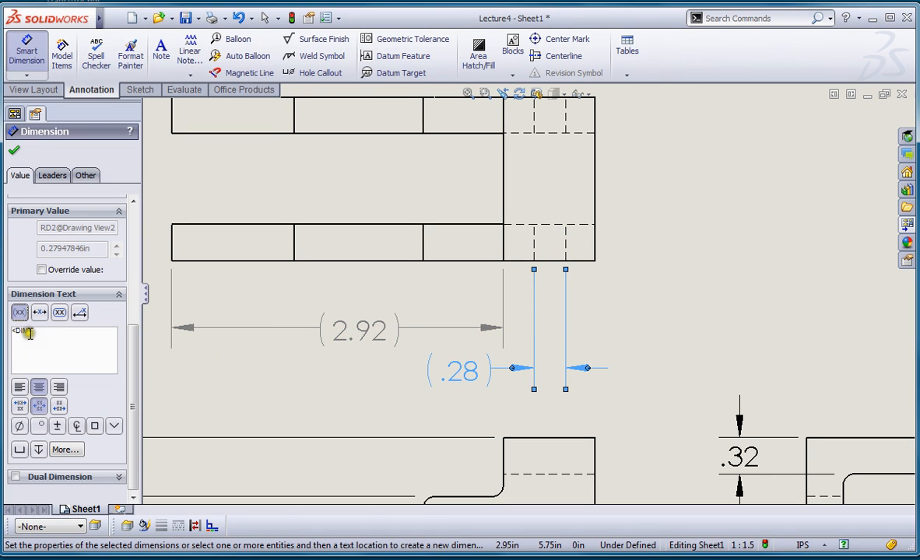
Dimension the gap between the top view's two arms, placing the text beyond the solid end, and add parentheses to mark it as a reference
scroll(425, 353, up, 1)
scroll(636, 211, down, 2)
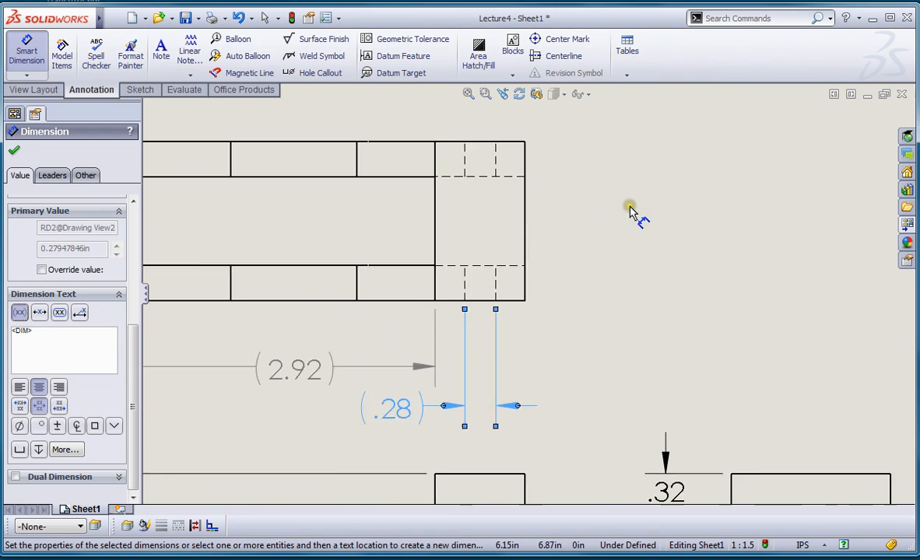
scroll(498, 212, down, 1)
click(496, 181)
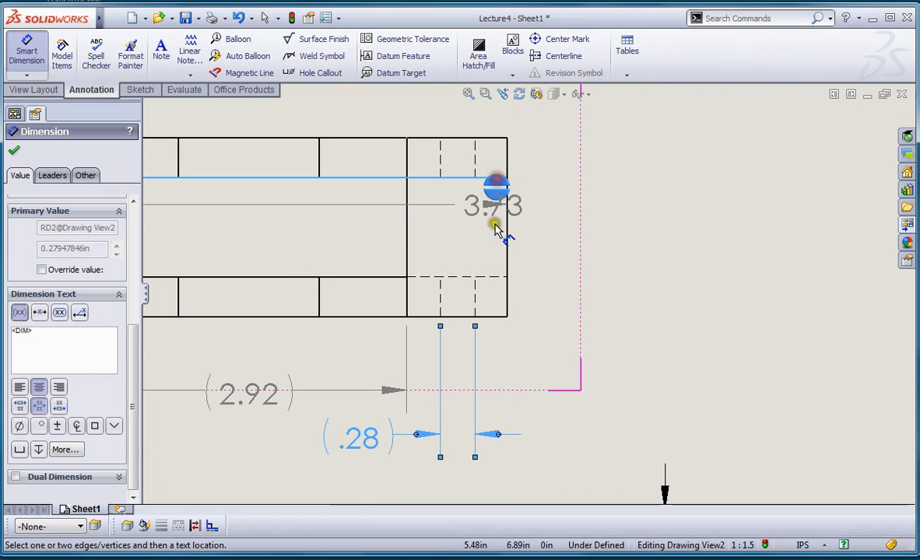
click(496, 280)
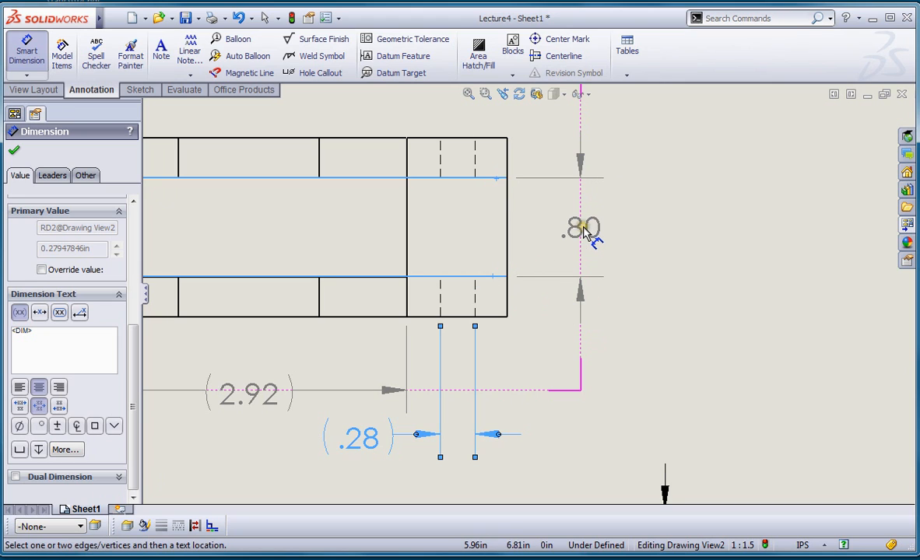
click(584, 231)
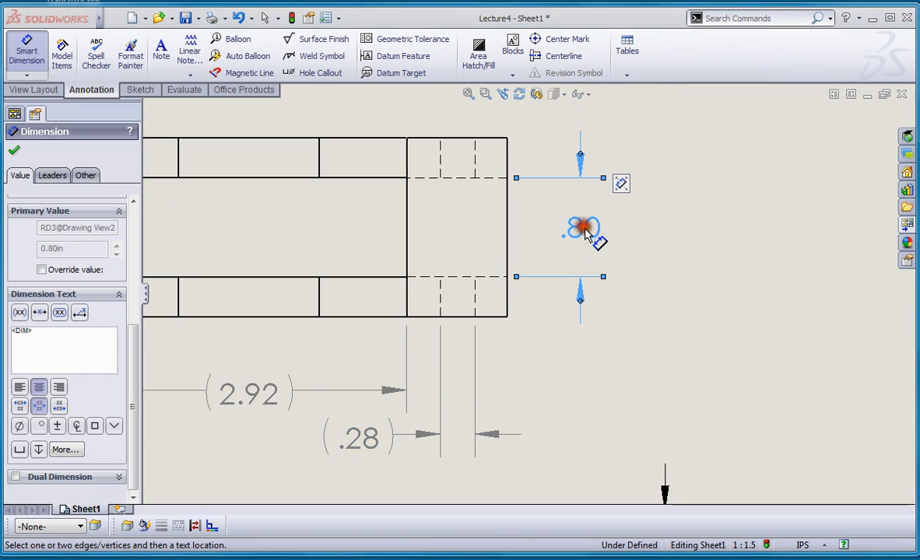
click(20, 314)
click(671, 282)
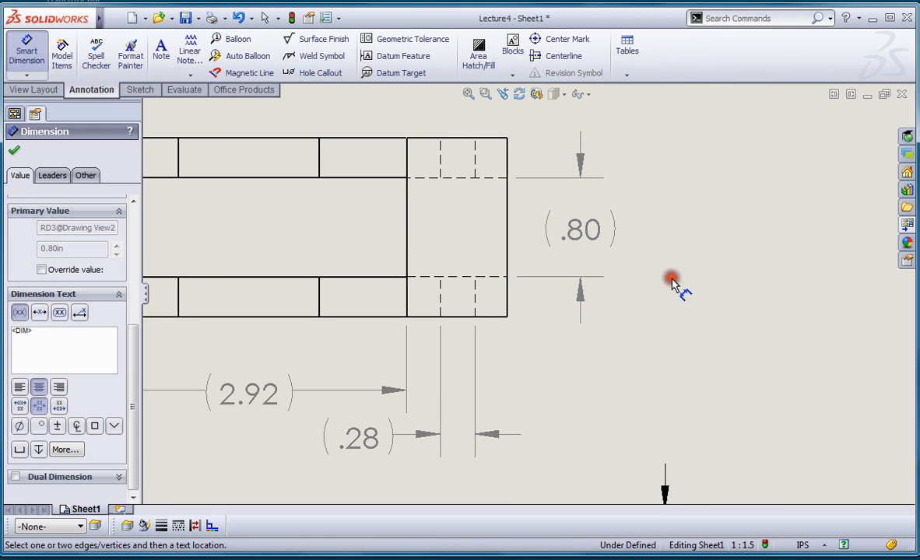
key(f)
scroll(672, 282, up, 6)
scroll(645, 354, down, 3)
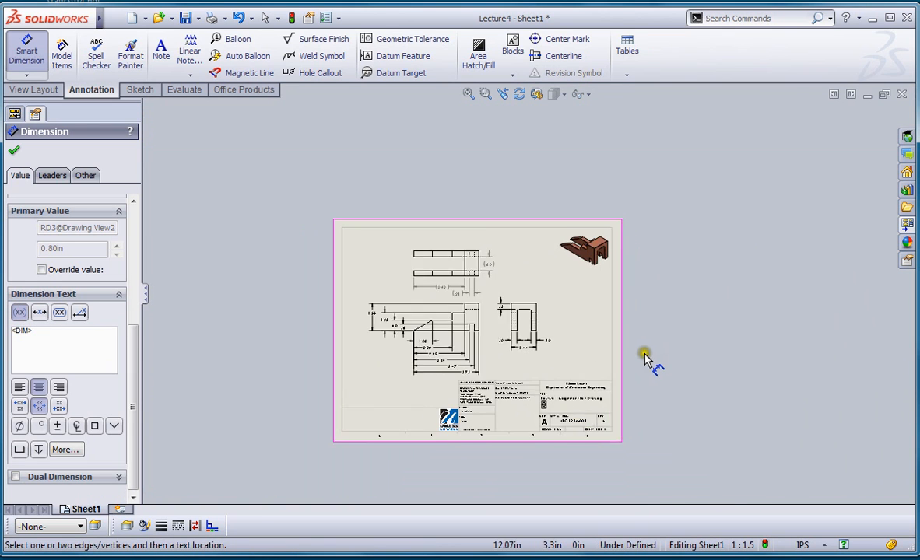
scroll(463, 389, down, 2)
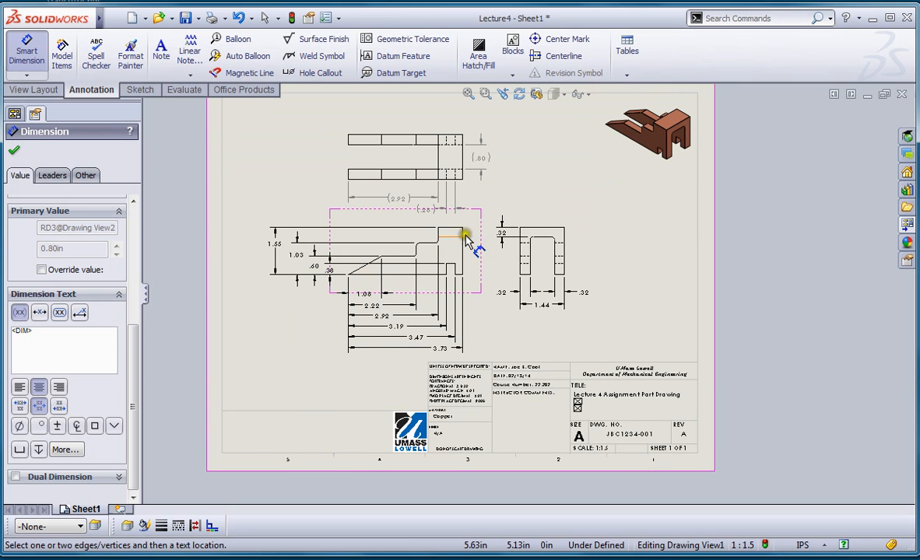
scroll(509, 237, down, 1)
scroll(303, 288, down, 4)
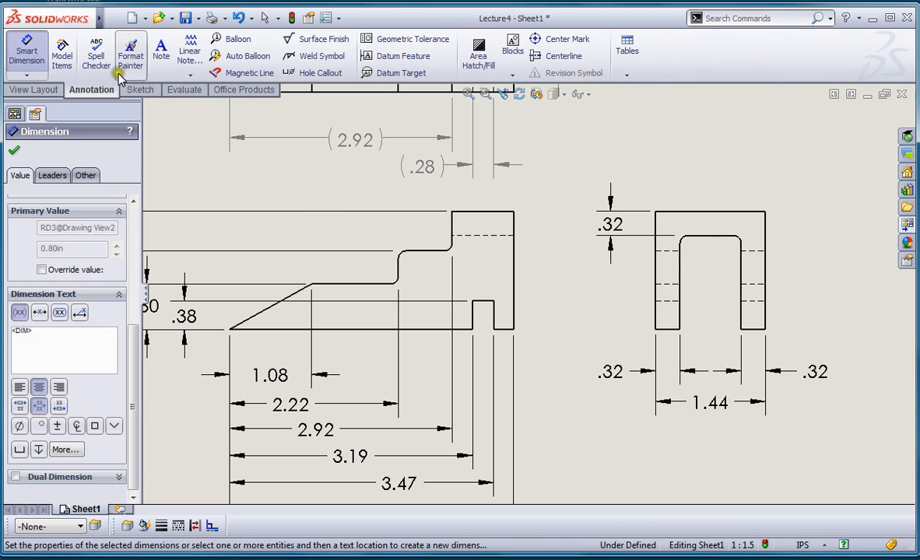
click(738, 240)
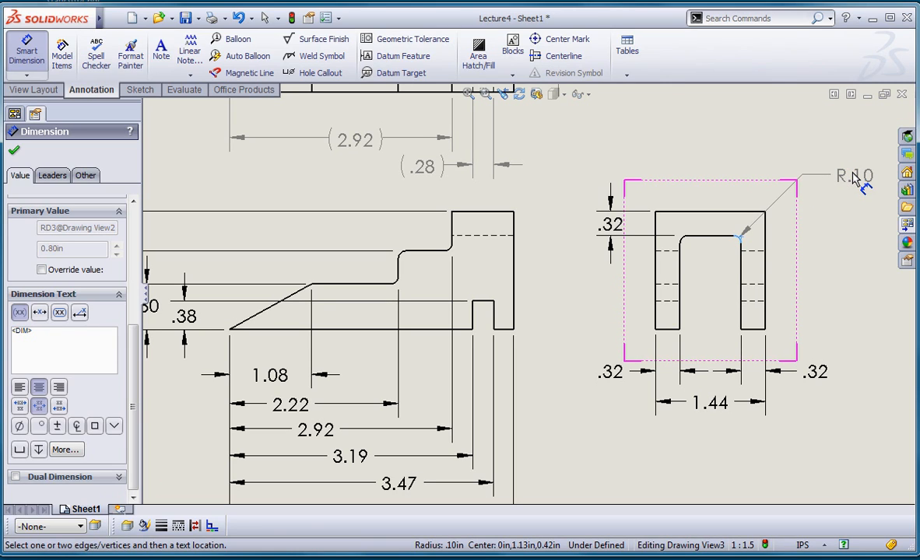
key(Escape)
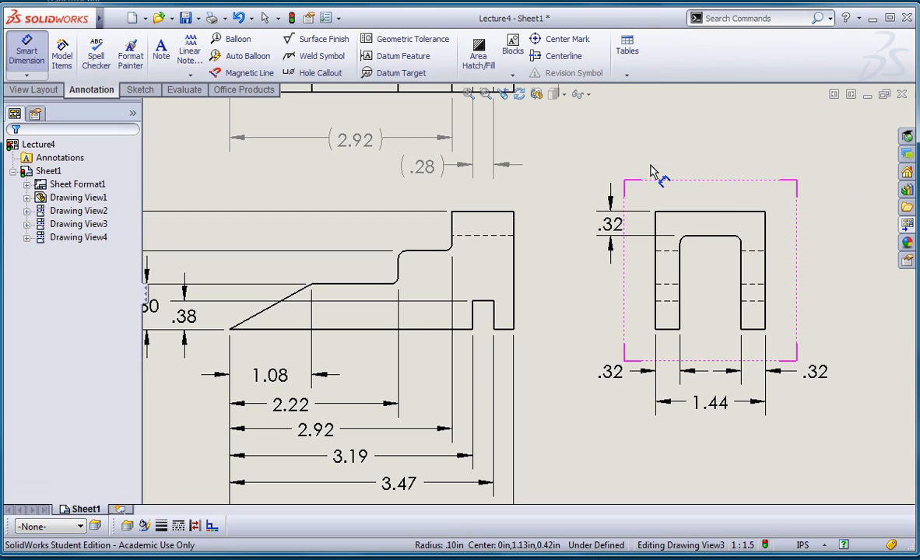
key(f)
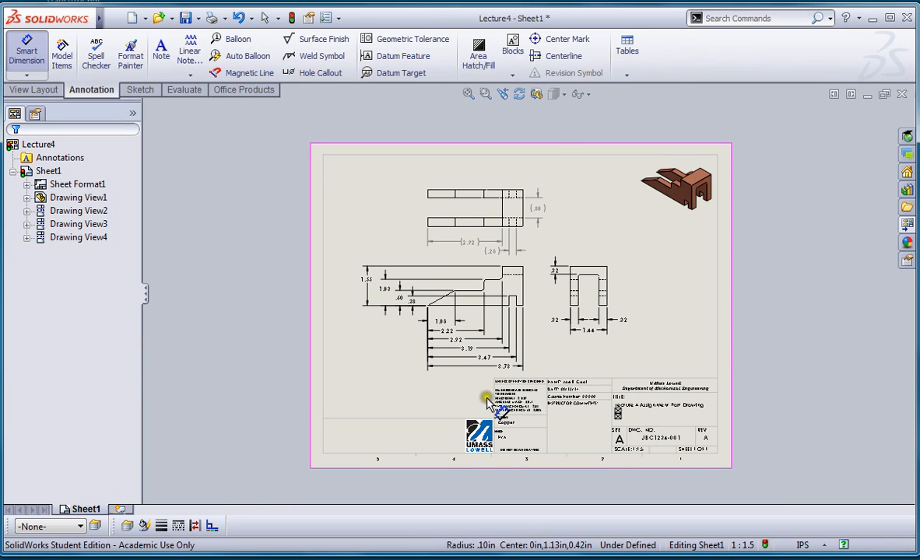
Open the sheet format for editing
scroll(432, 417, down, 4)
scroll(185, 387, down, 1)
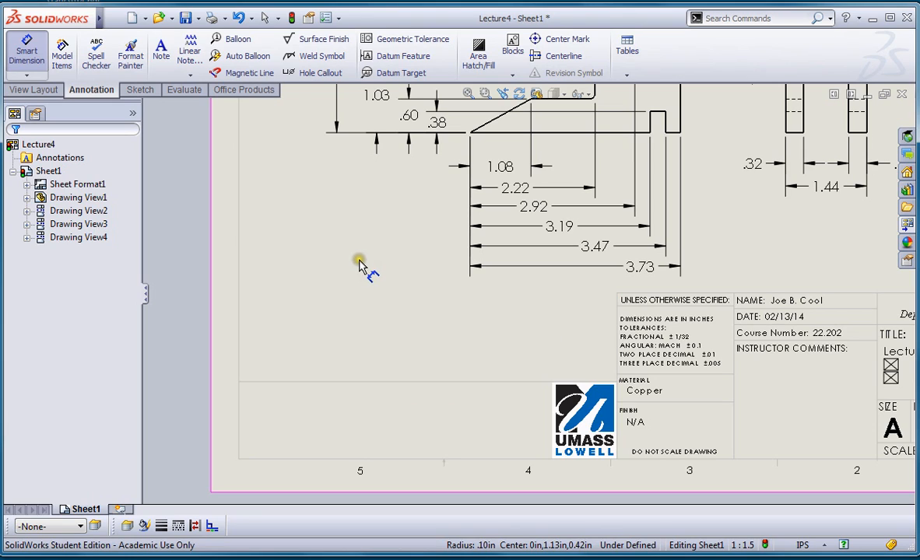
click(136, 90)
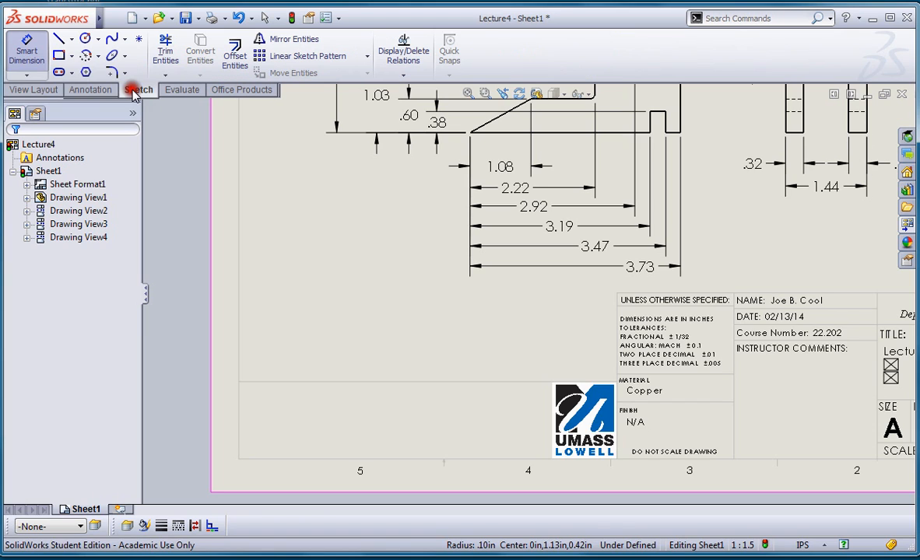
right_click(315, 209)
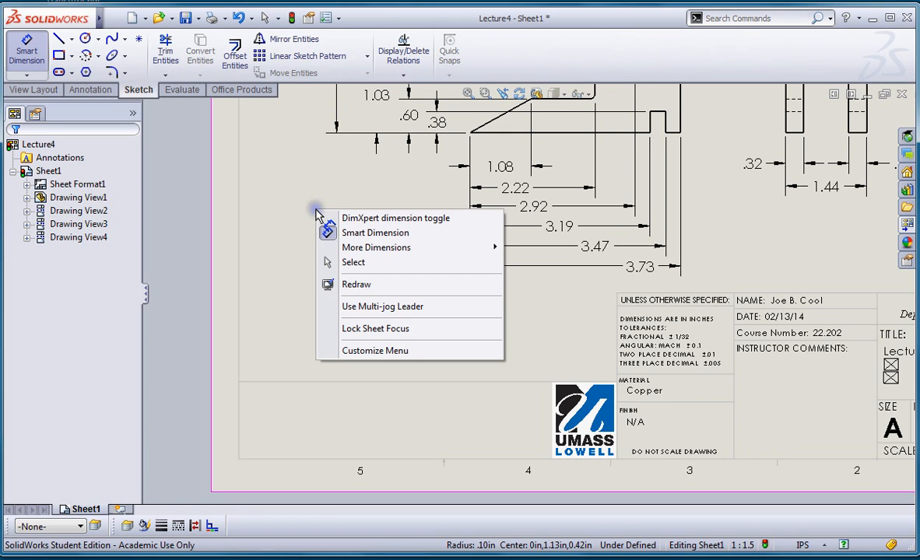
right_click(264, 203)
click(263, 363)
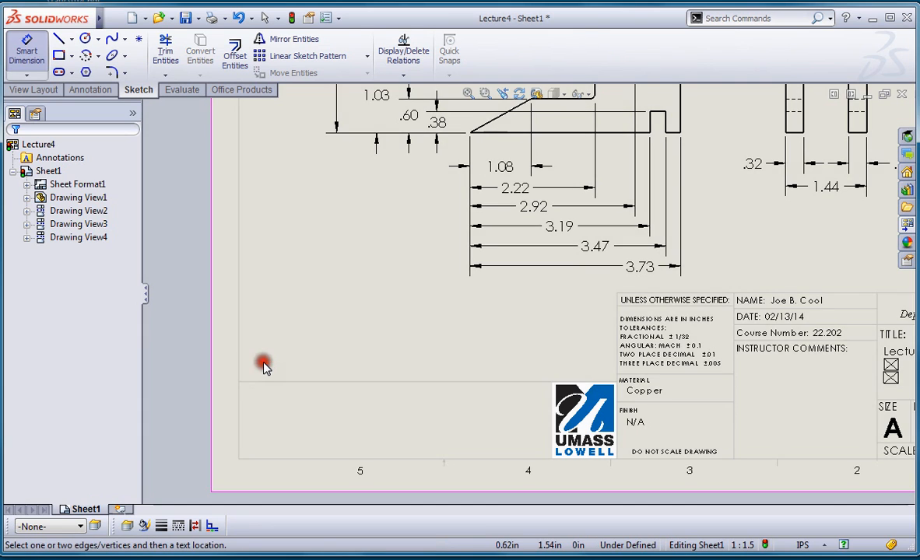
scroll(263, 362, up, 4)
scroll(263, 363, up, 3)
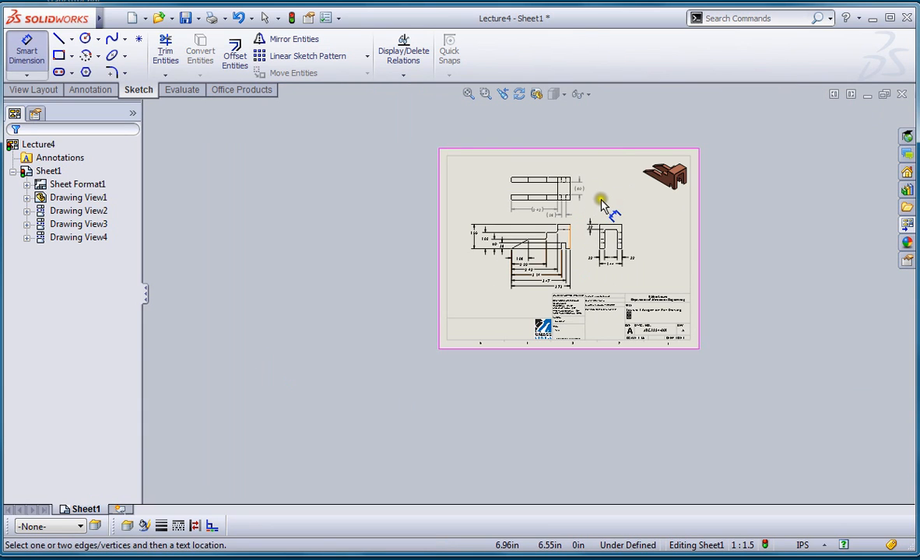
scroll(606, 199, down, 3)
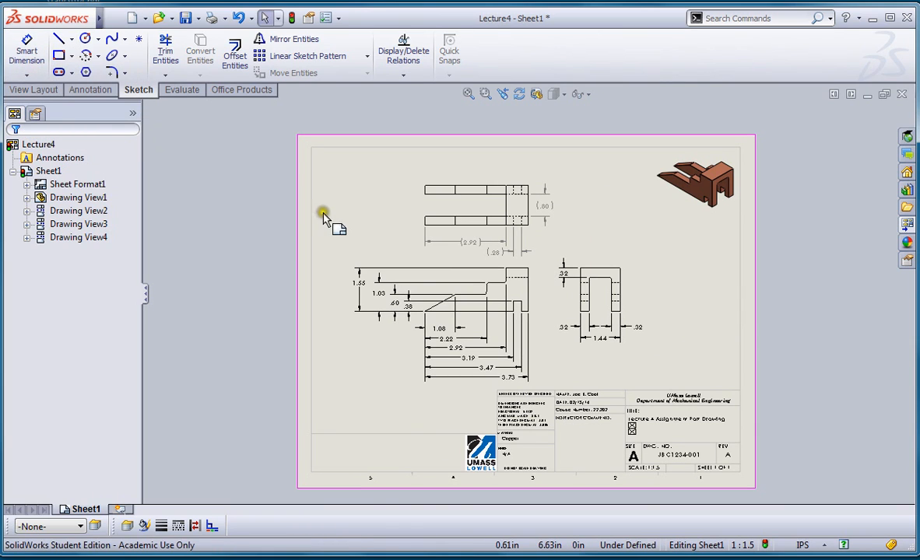
right_click(327, 377)
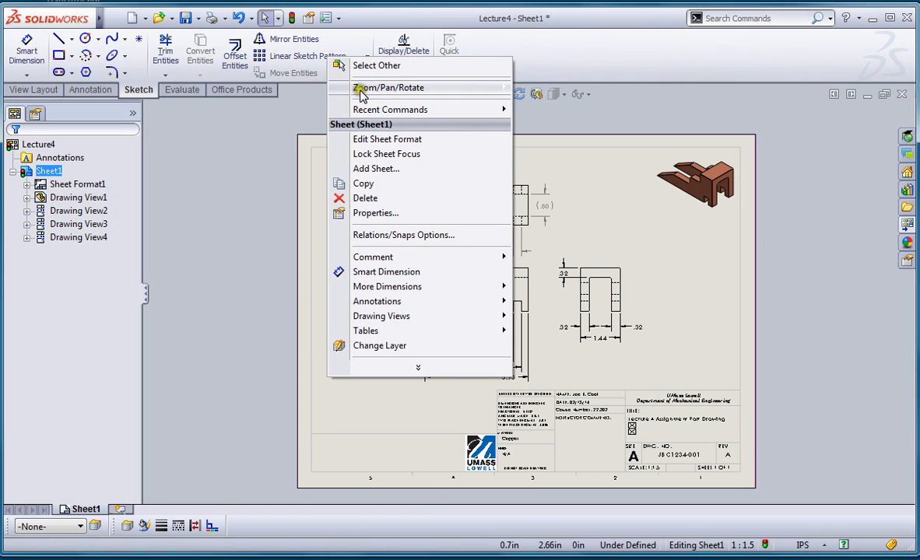
click(370, 145)
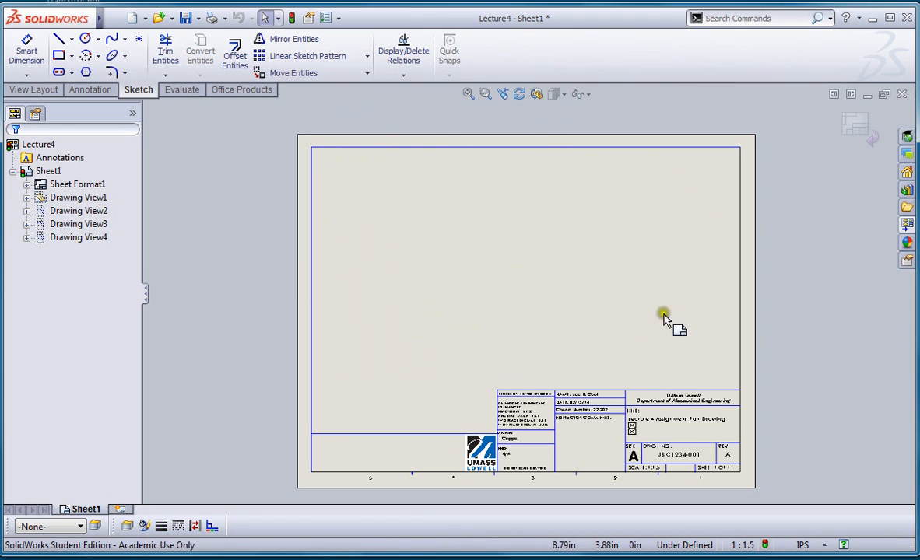
Extend the title block's upper horizontal line to the sheet's left border with Extend Entities
scroll(503, 496, down, 4)
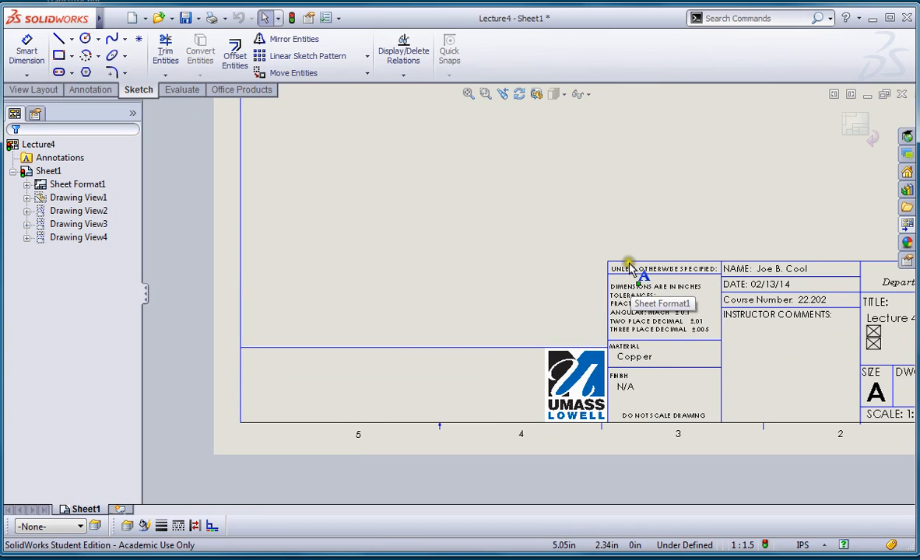
click(165, 74)
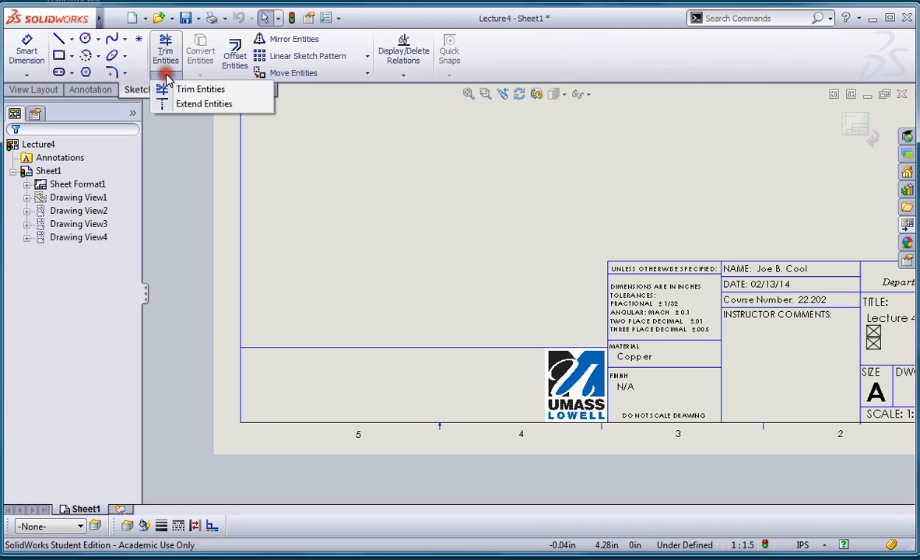
click(179, 105)
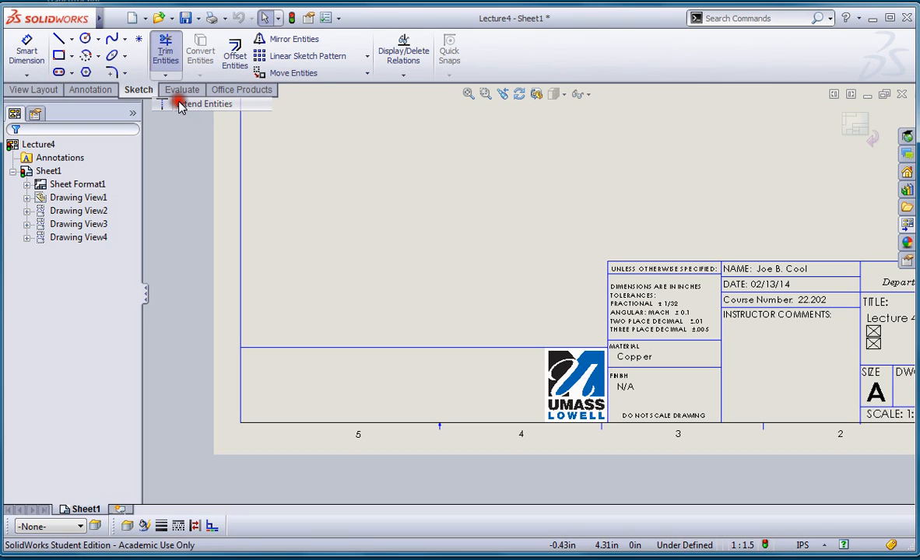
click(627, 261)
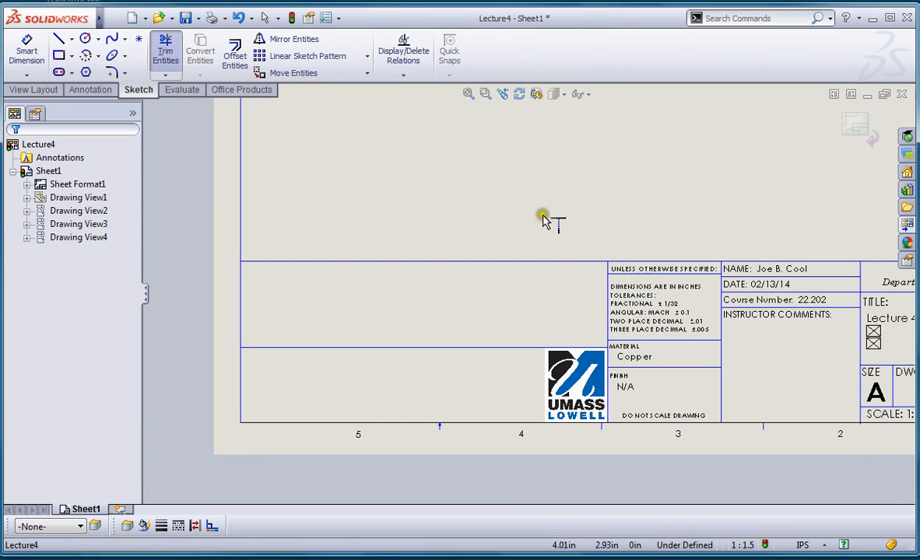
Add the note "Machining Notes:" in the upper left corner of the newly enclosed box beside the title block
click(74, 92)
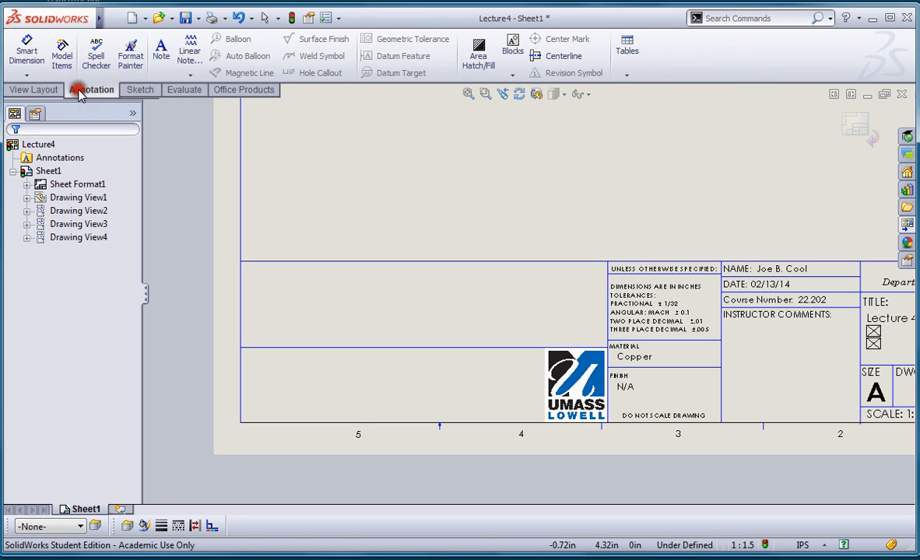
click(160, 51)
scroll(283, 348, down, 4)
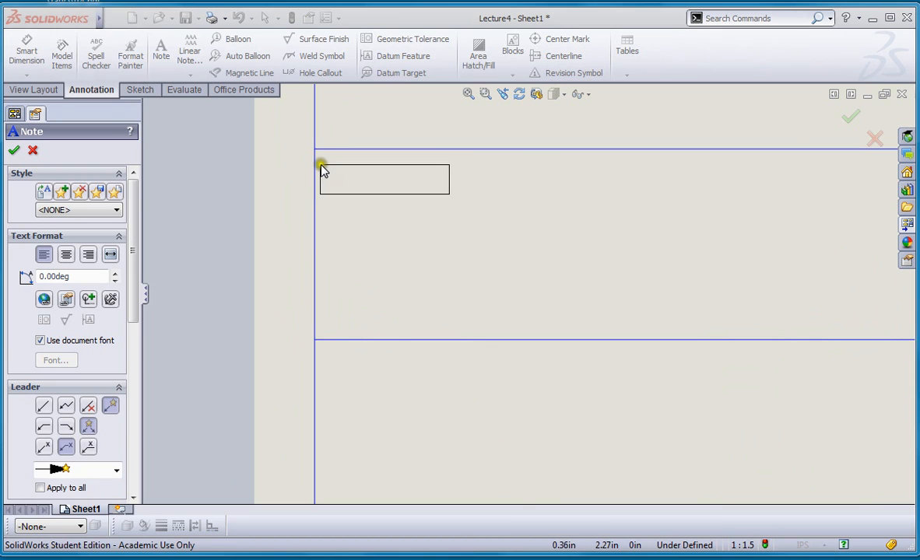
click(326, 165)
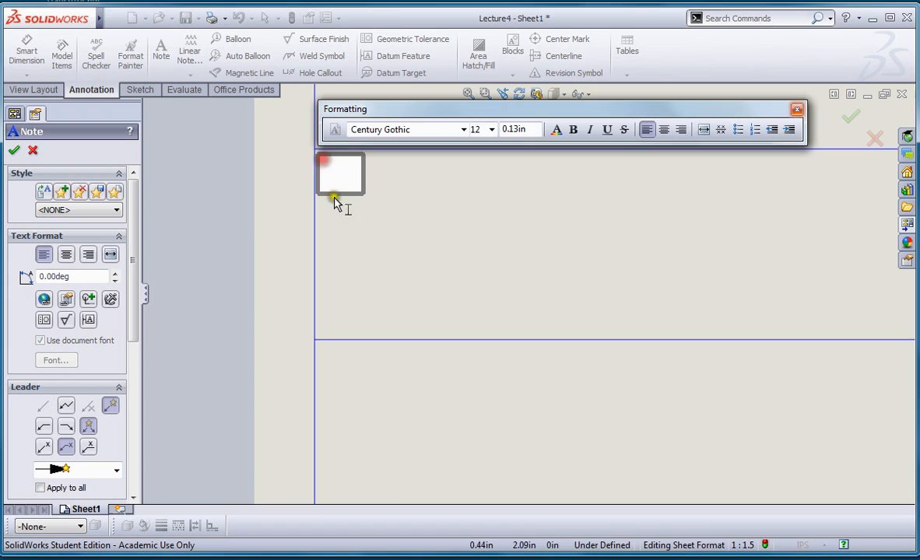
text(M)
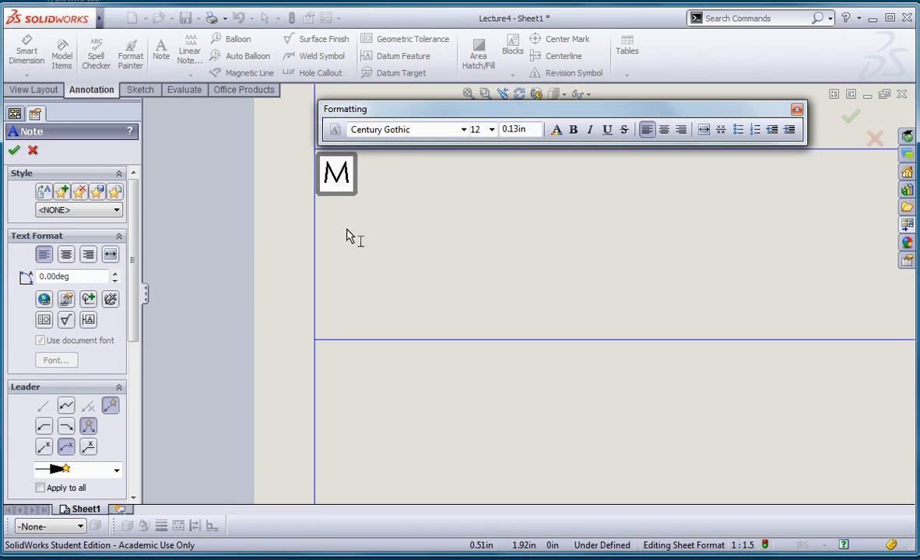
text(achineing)
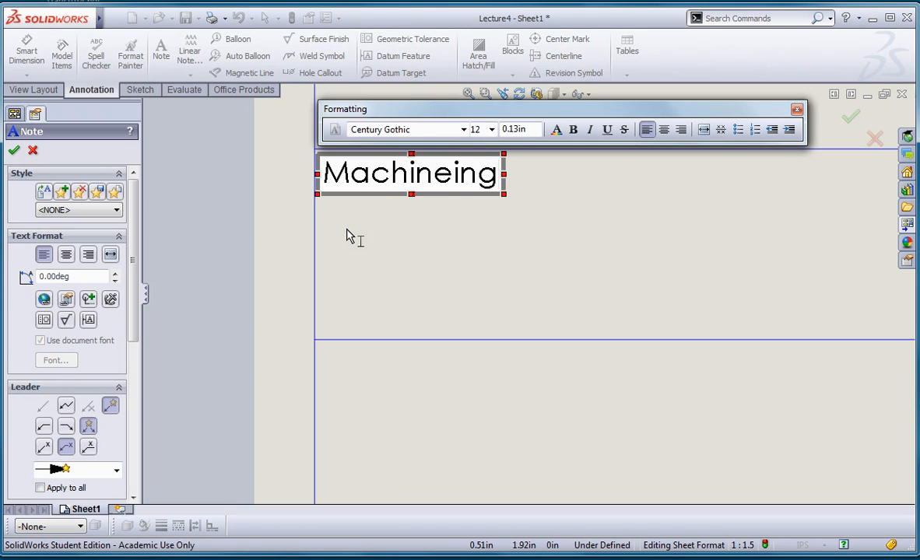
key(BackSpace)
key(BackSpace)
key(BackSpace)
key(BackSpace)
text(in)
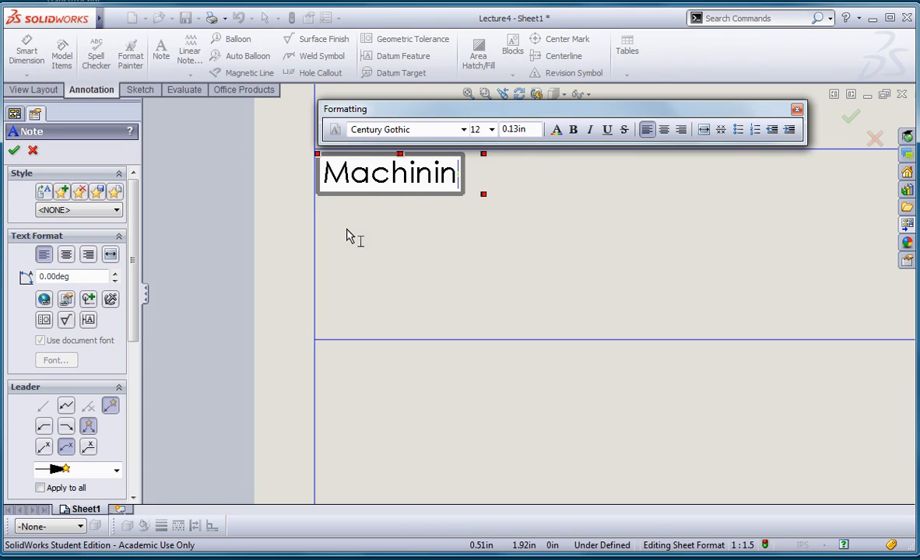
text(g Notes:)
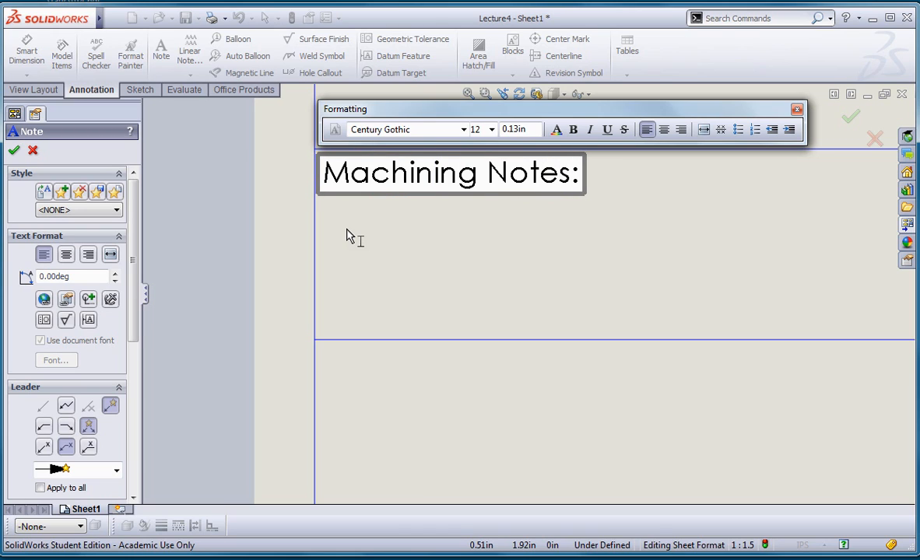
click(798, 110)
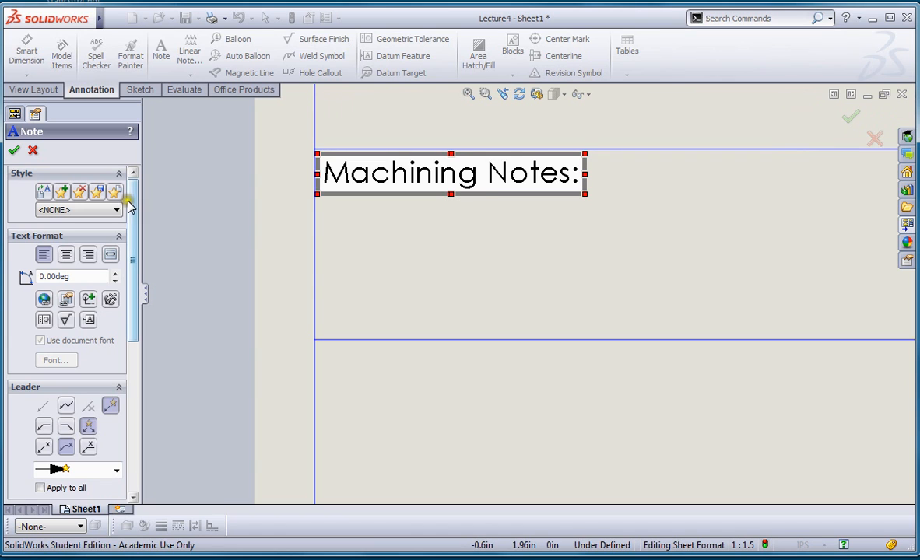
click(14, 150)
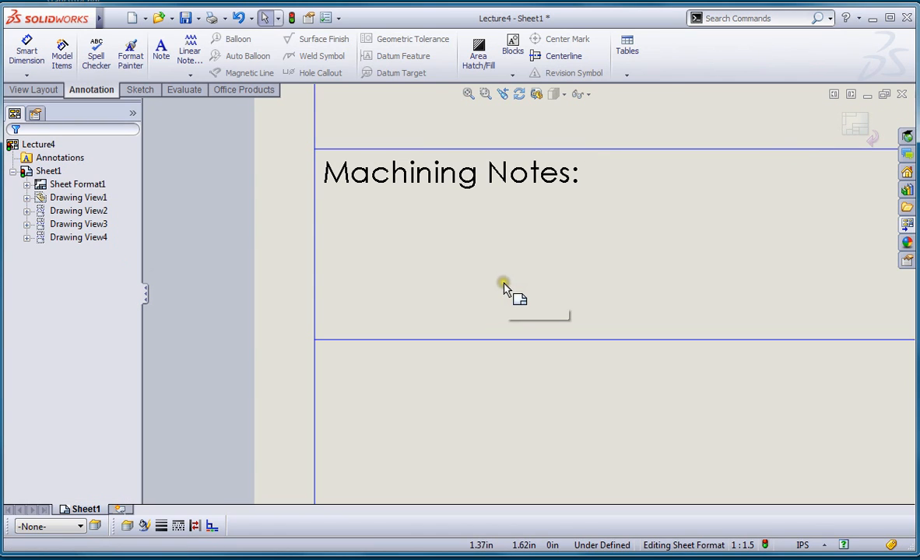
Reduce the font size of the "Machining Notes:" text to 10
double_click(543, 177)
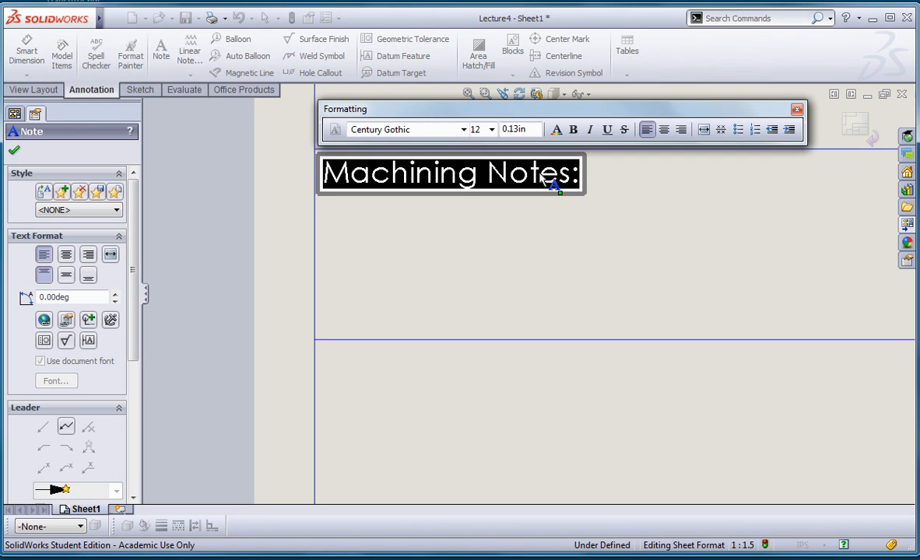
click(491, 134)
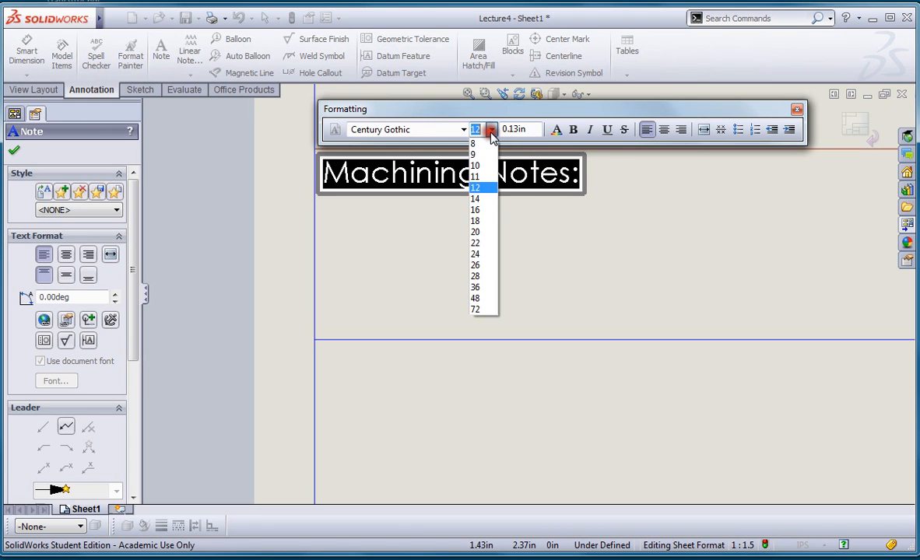
click(457, 171)
click(796, 109)
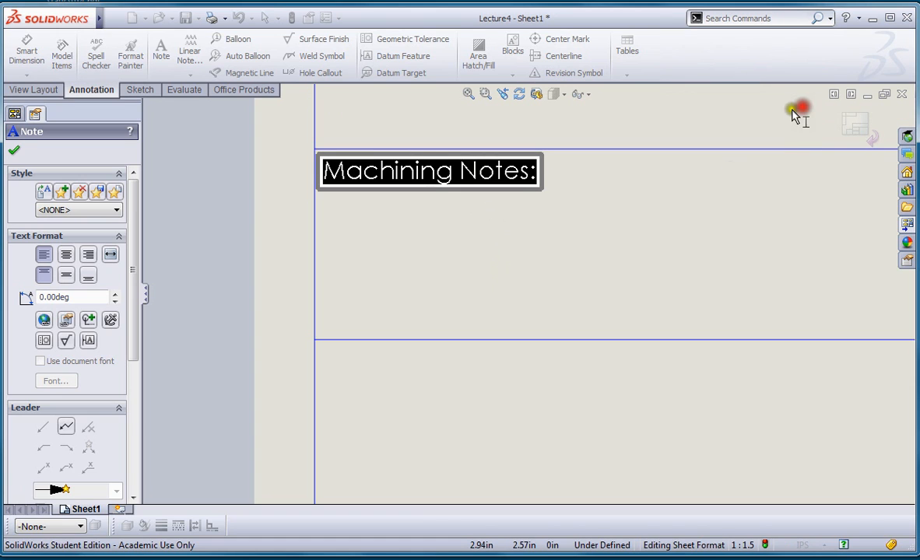
Finish the "Machining Notes:" text edit and exit sheet format editing to return to the drawing sheet
click(639, 218)
scroll(355, 281, up, 5)
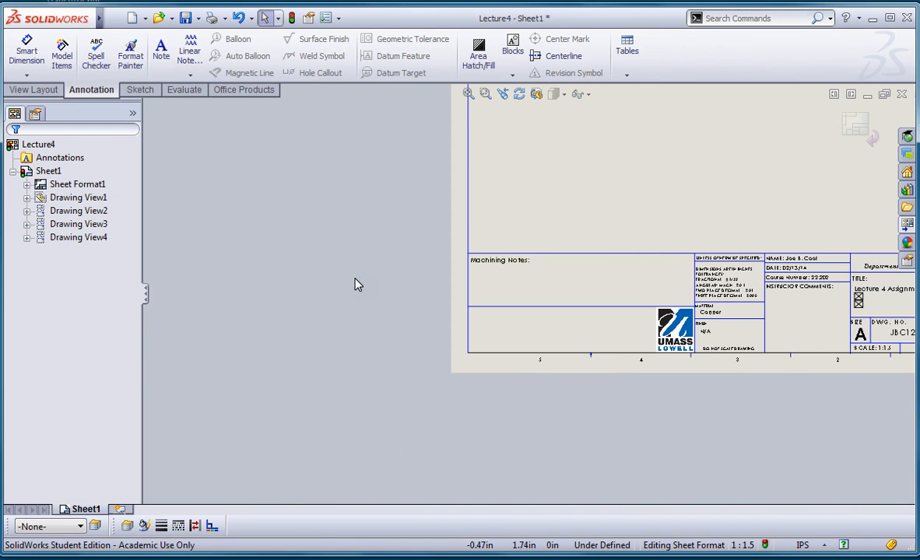
scroll(389, 273, up, 3)
scroll(718, 193, down, 4)
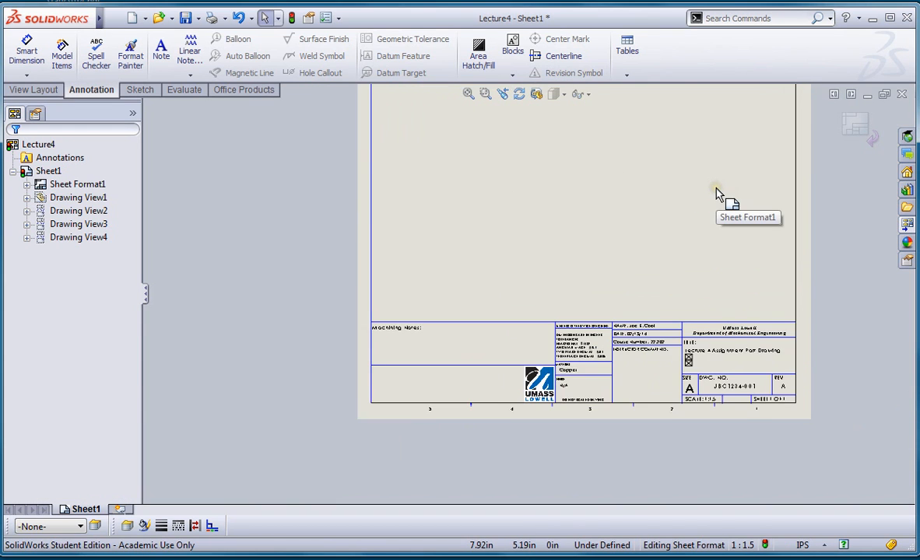
click(853, 129)
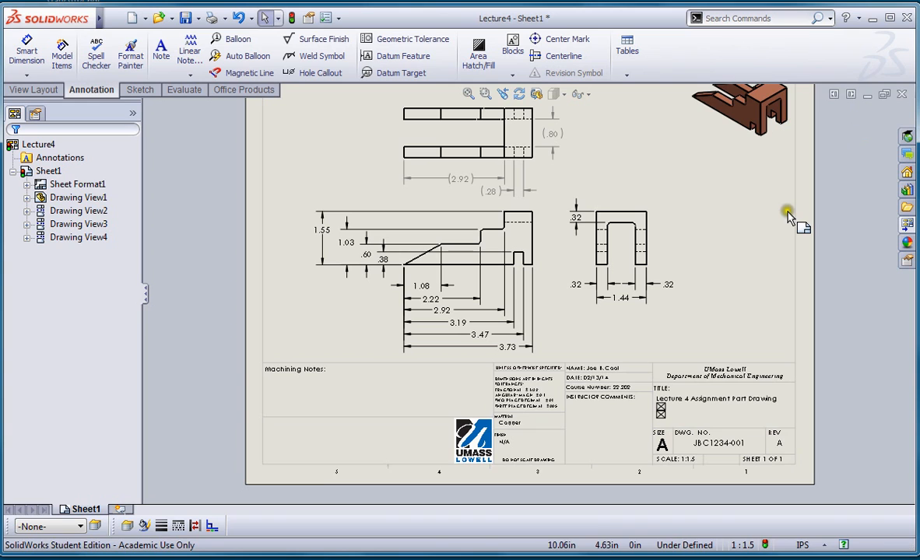
Add the note "All Fillets R.10" just below the "Machining Notes:" heading on the drawing sheet
scroll(322, 398, down, 4)
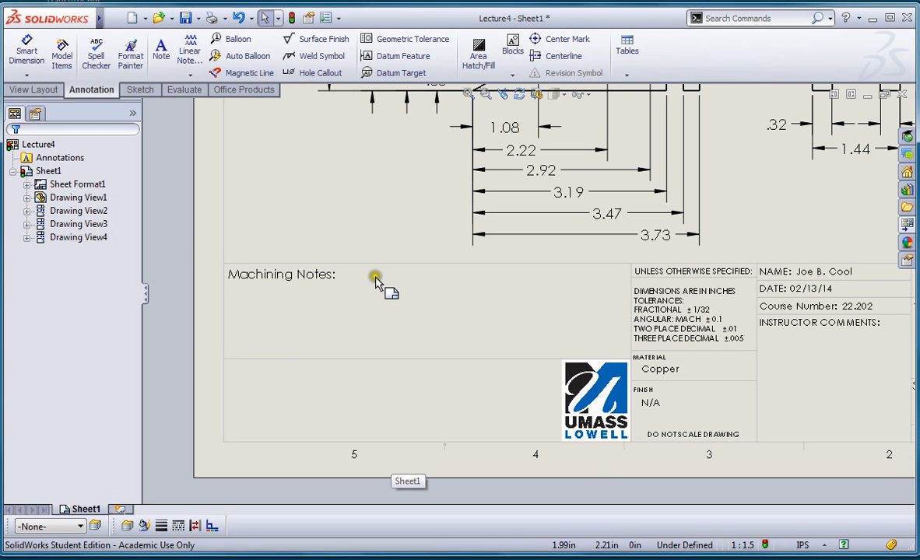
scroll(397, 325, down, 1)
scroll(322, 398, down, 1)
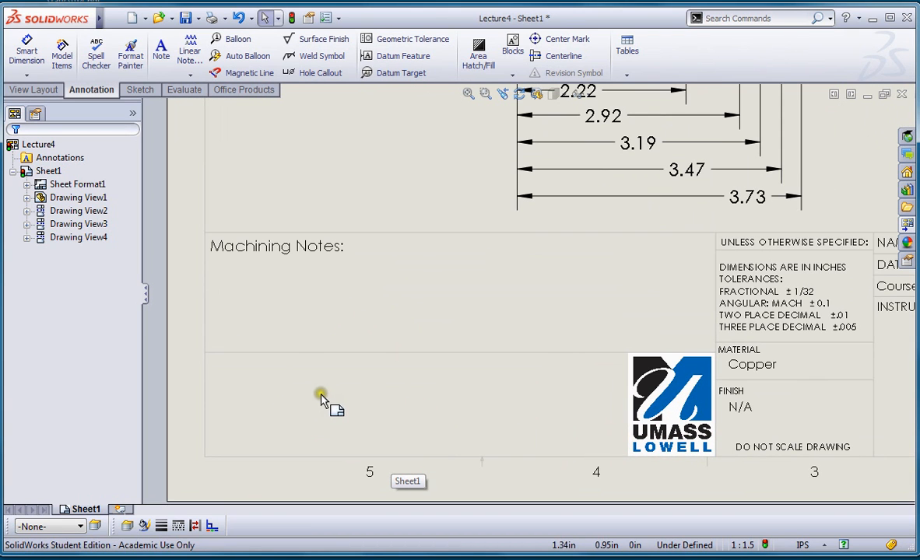
click(160, 46)
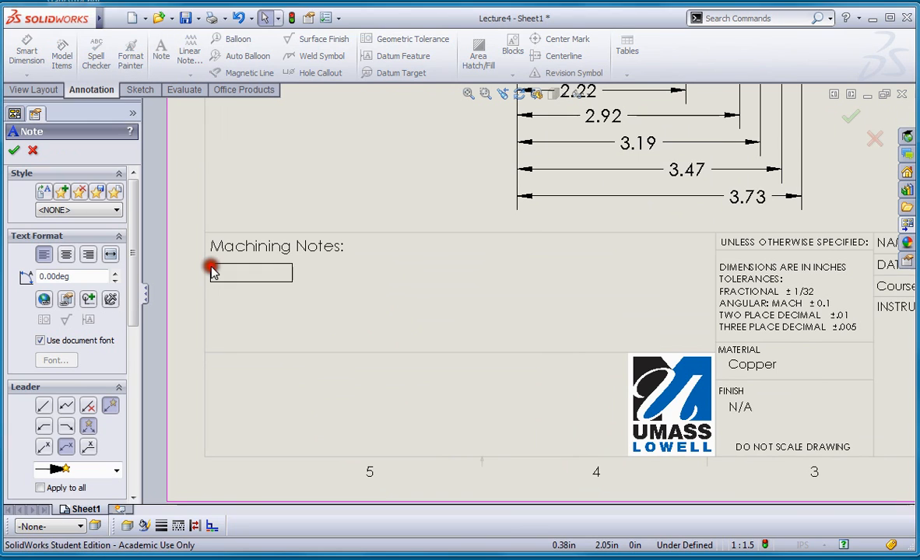
click(221, 268)
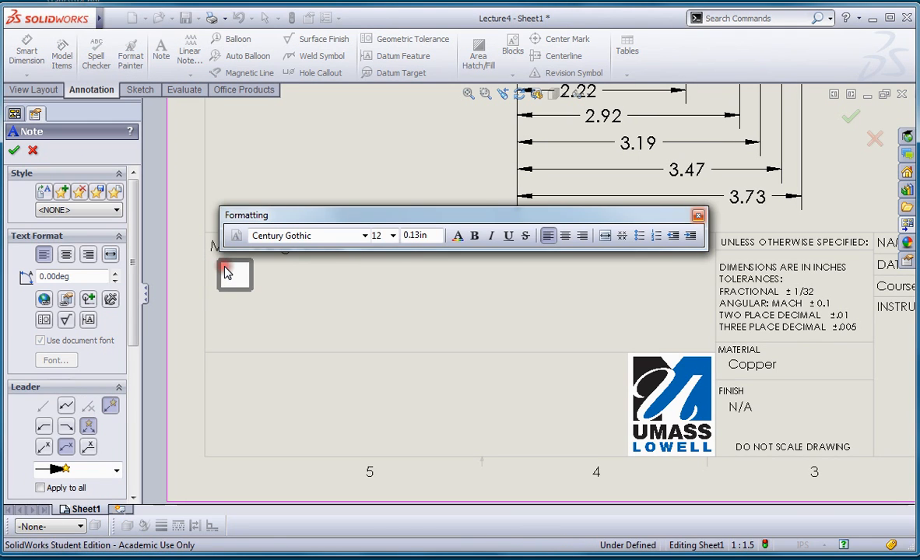
text(A)
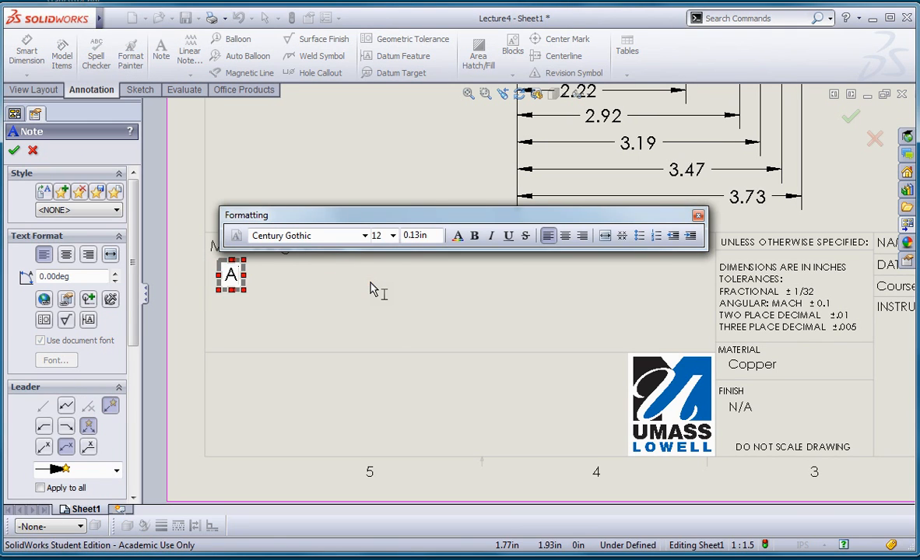
text(ll Fil)
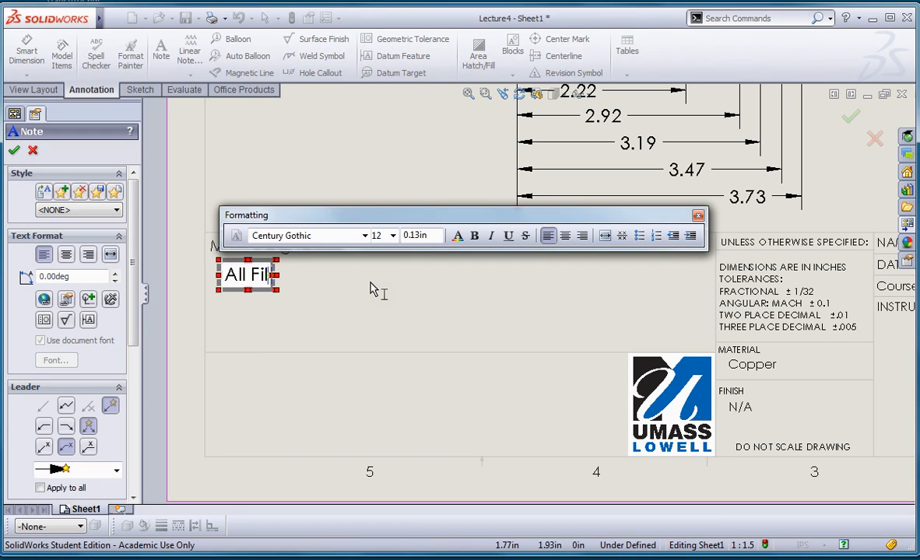
text(lets )
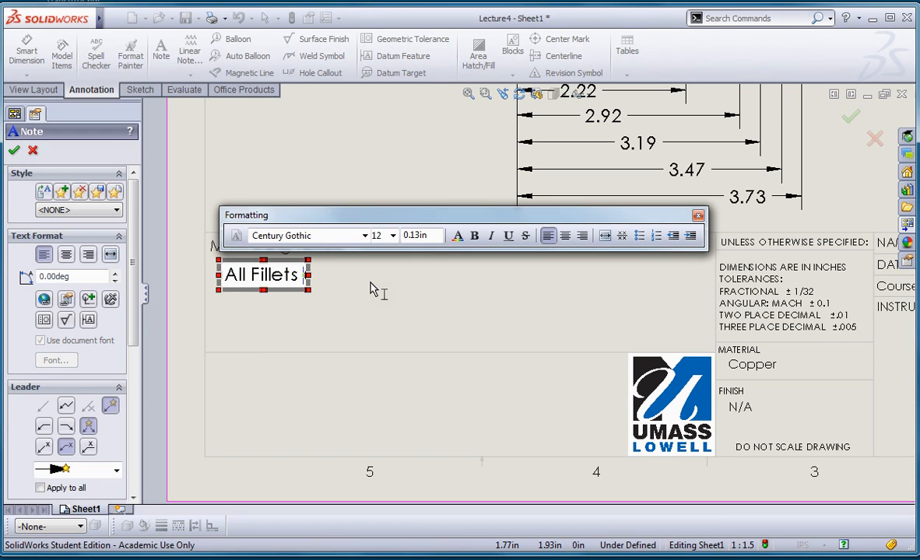
text(R.10)
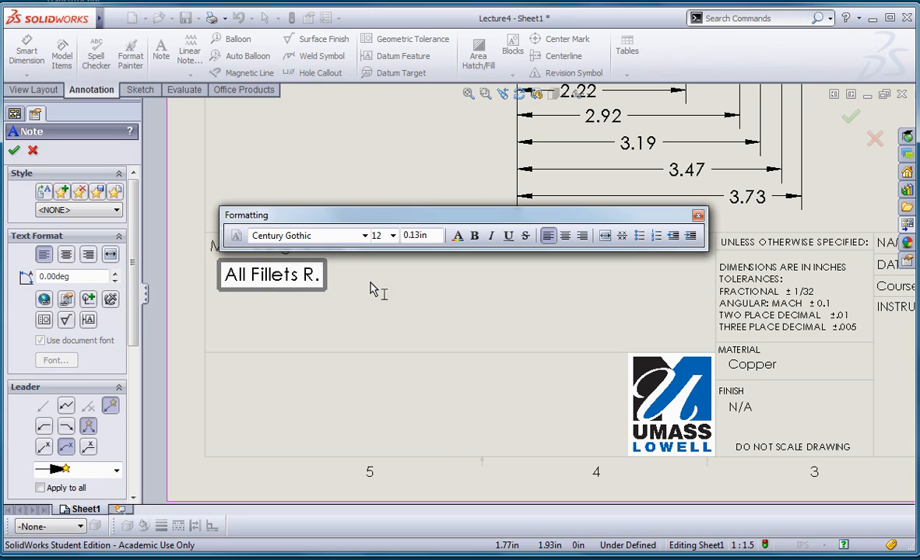
click(400, 286)
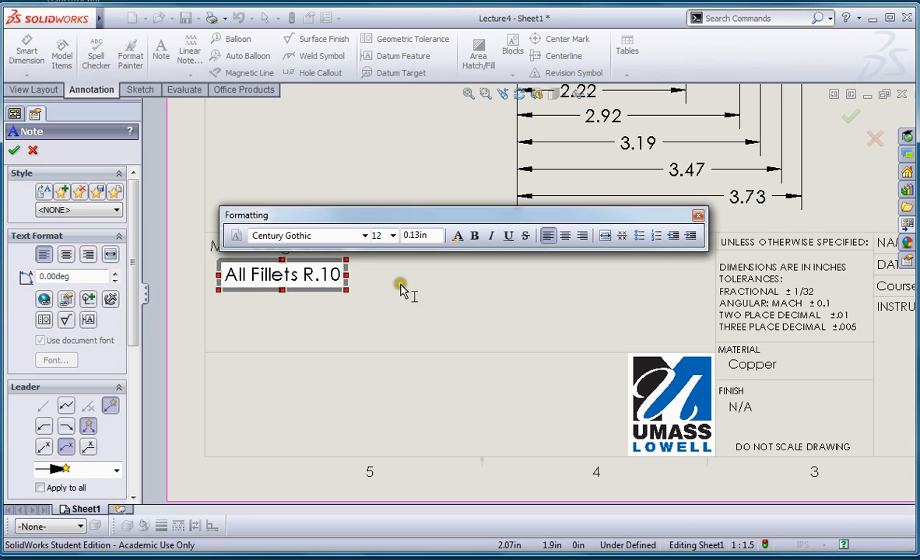
click(698, 215)
click(349, 210)
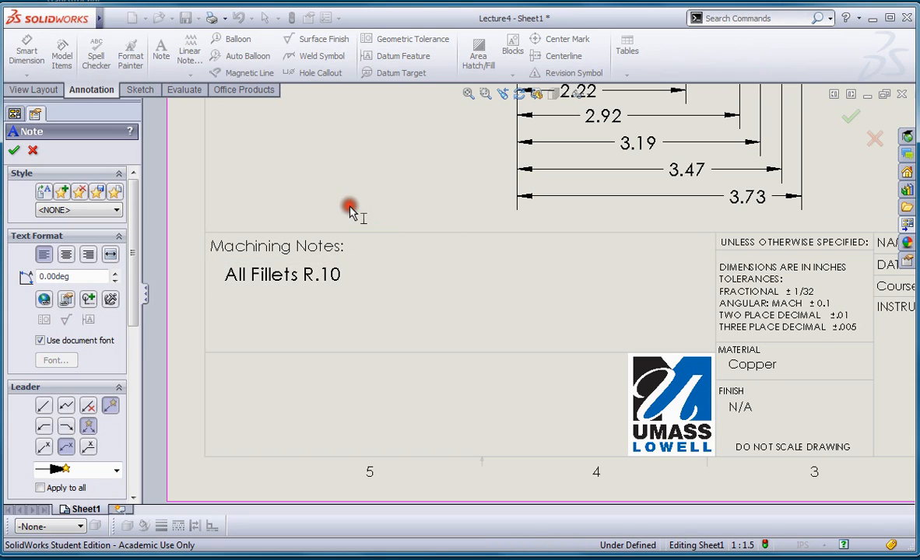
click(36, 160)
click(13, 152)
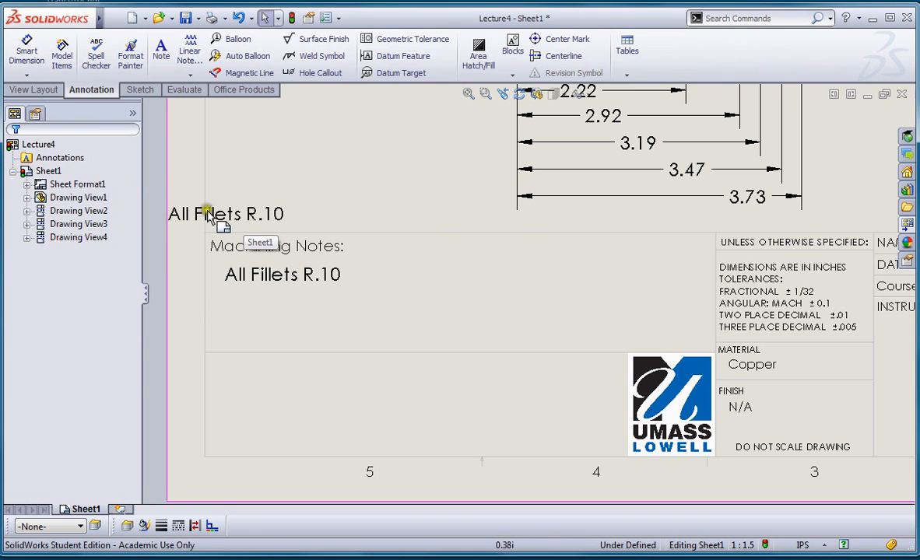
Reduce the font size of the "All Fillets R.10" note to 10 and fit the whole sheet in view
double_click(258, 277)
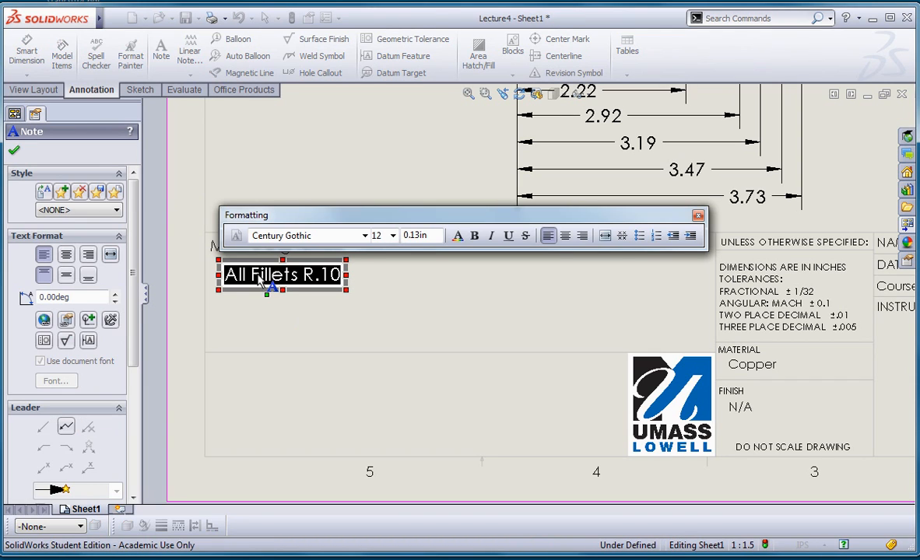
click(392, 237)
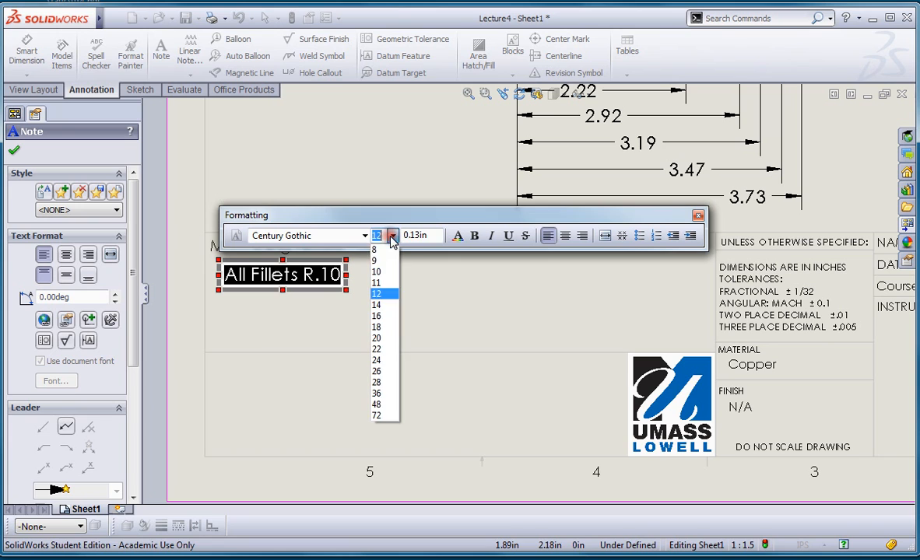
click(377, 272)
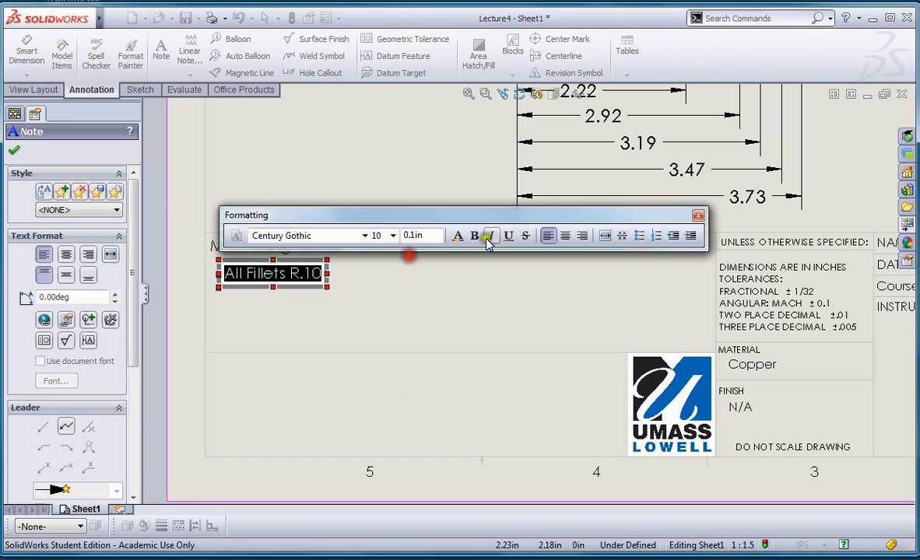
click(695, 216)
click(367, 193)
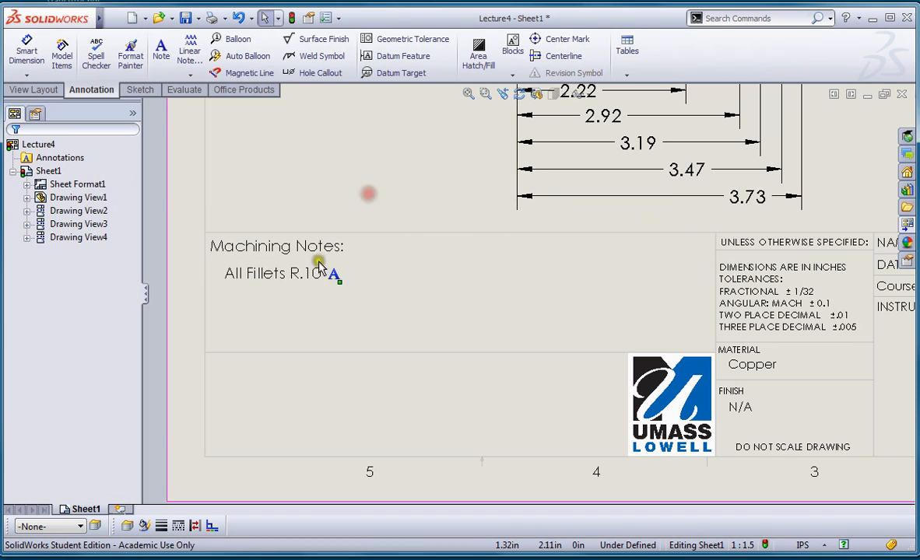
scroll(267, 334, up, 5)
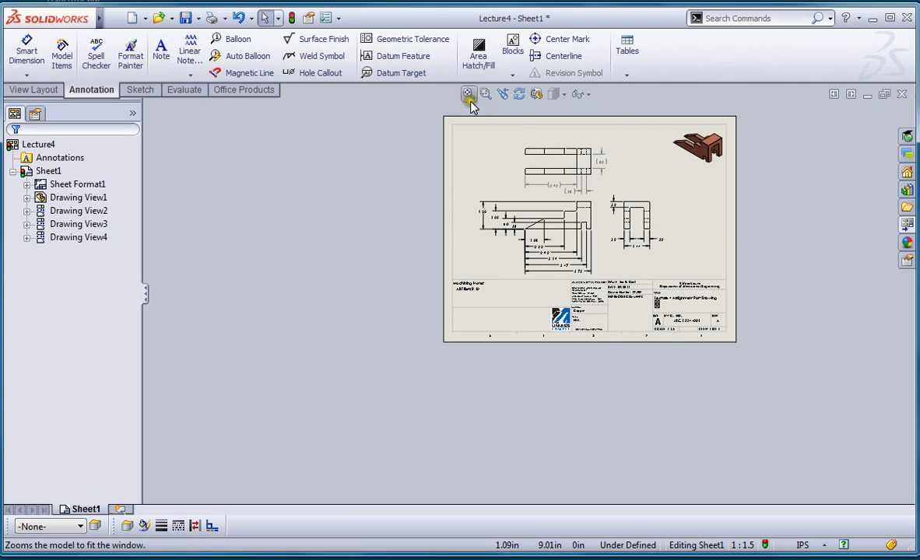
click(467, 95)
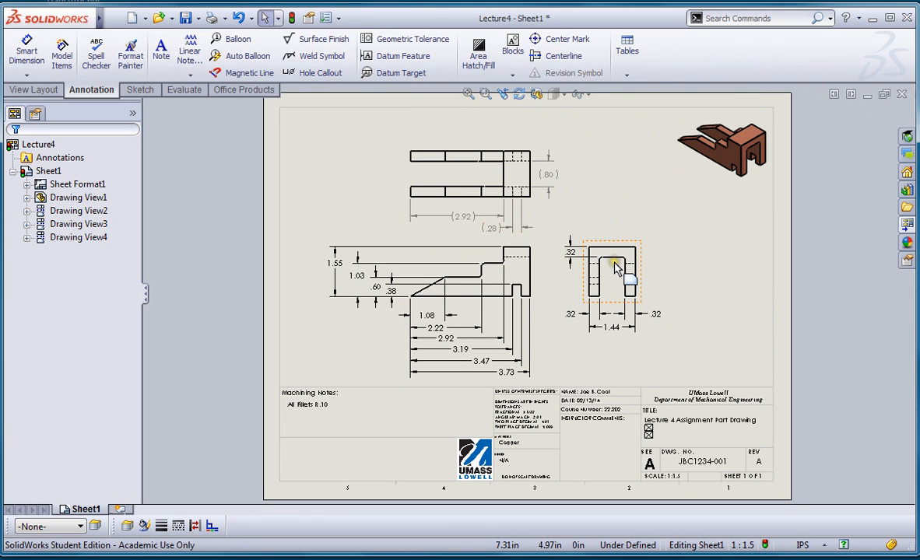